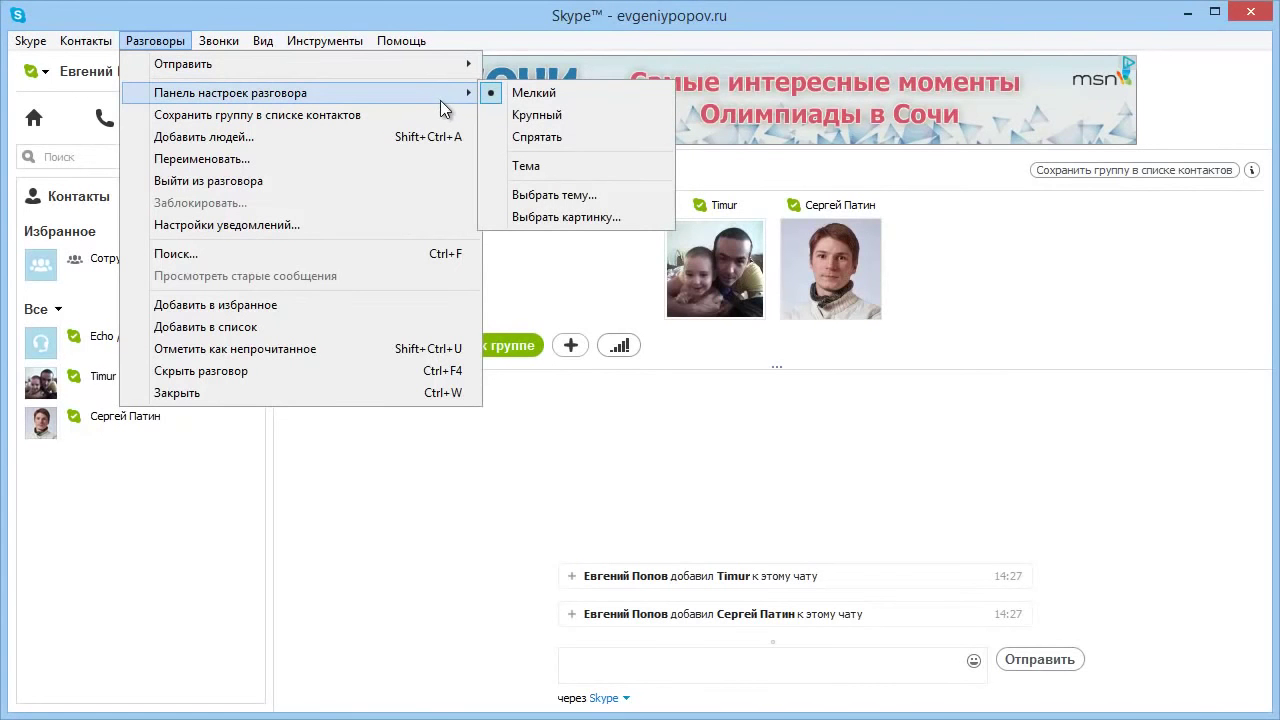
# Set the group conversation's topic to 'релиз курса' so it shows as the chat title.
pyautogui.click(545, 166)
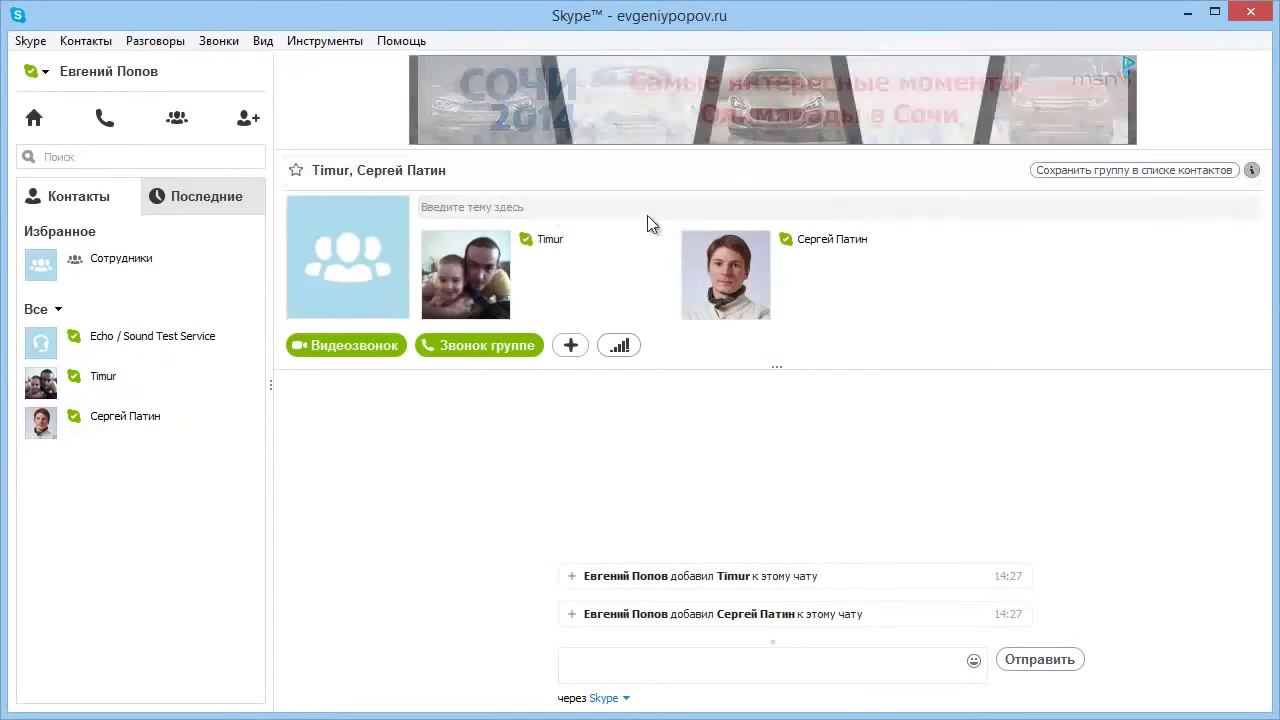
pyautogui.click(492, 208)
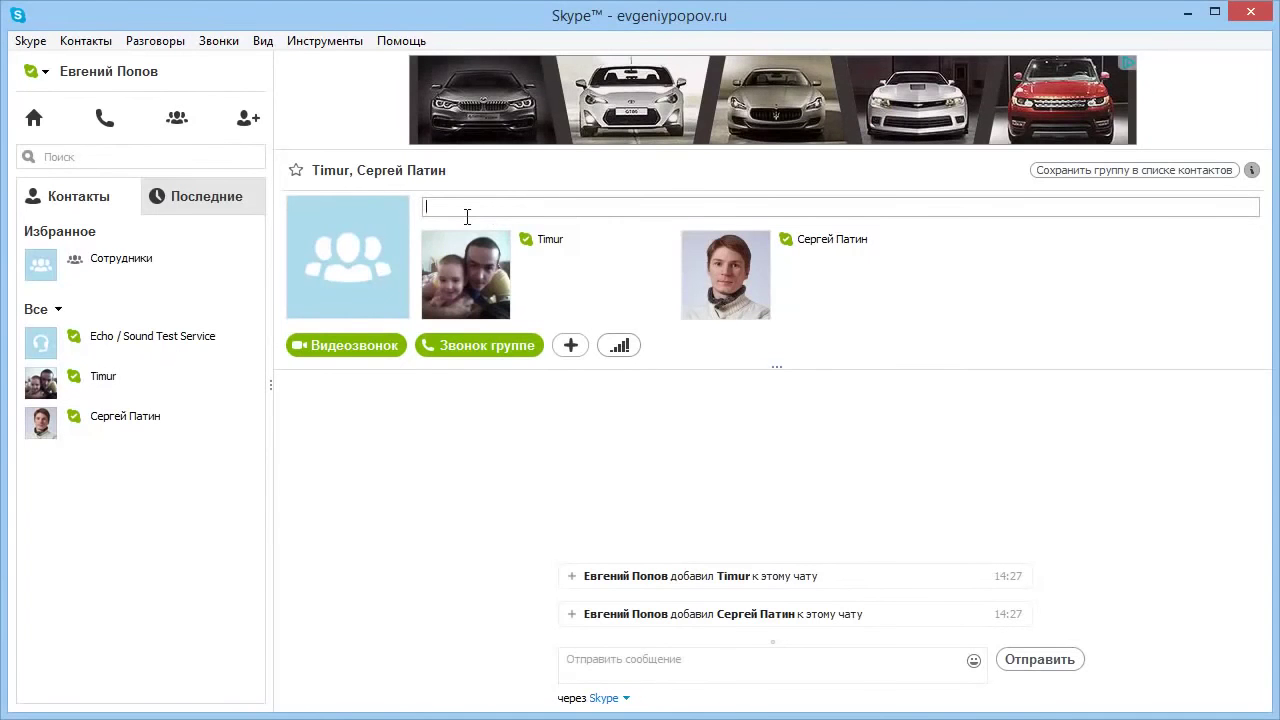
pyautogui.write('ре')
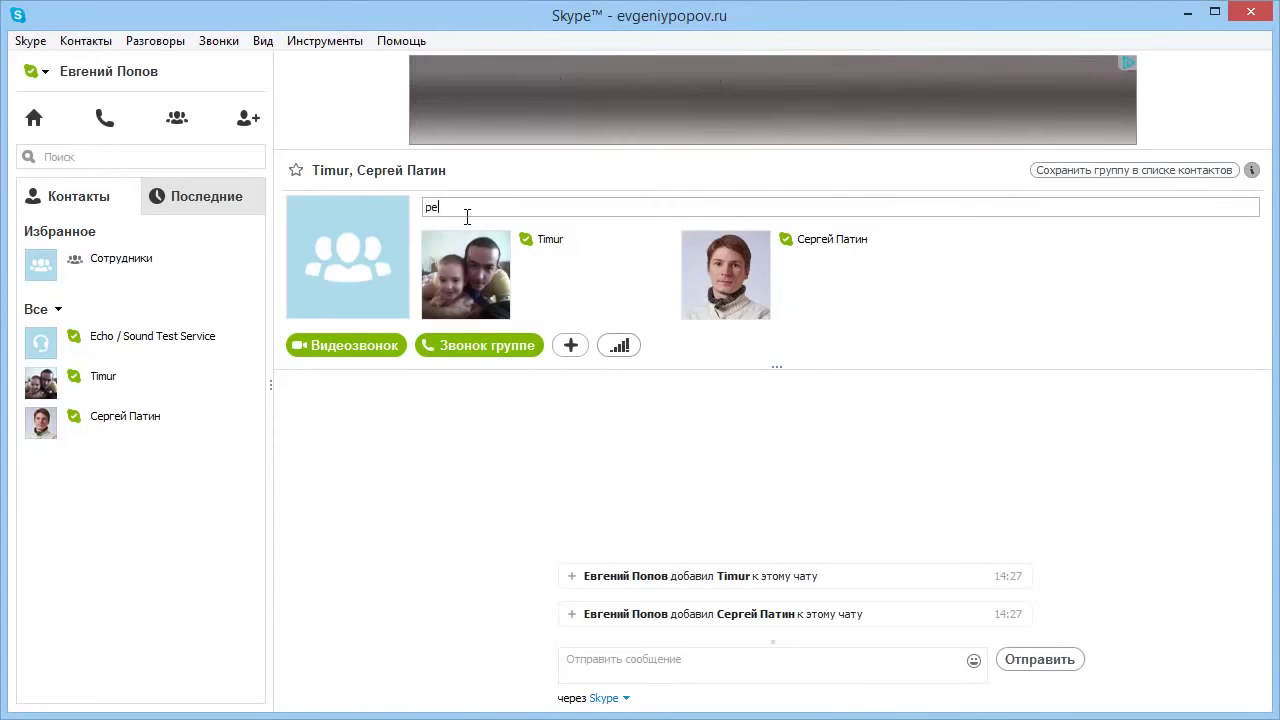
pyautogui.write('лиз курса')
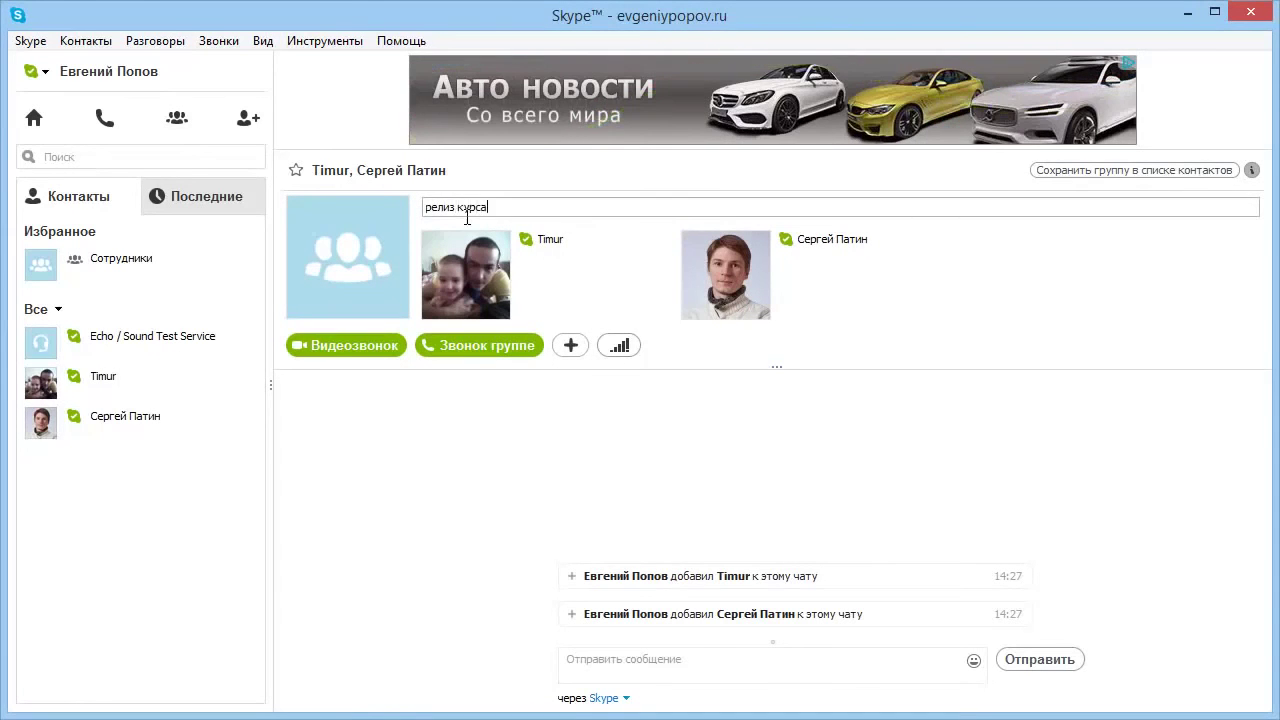
pyautogui.press('Return')
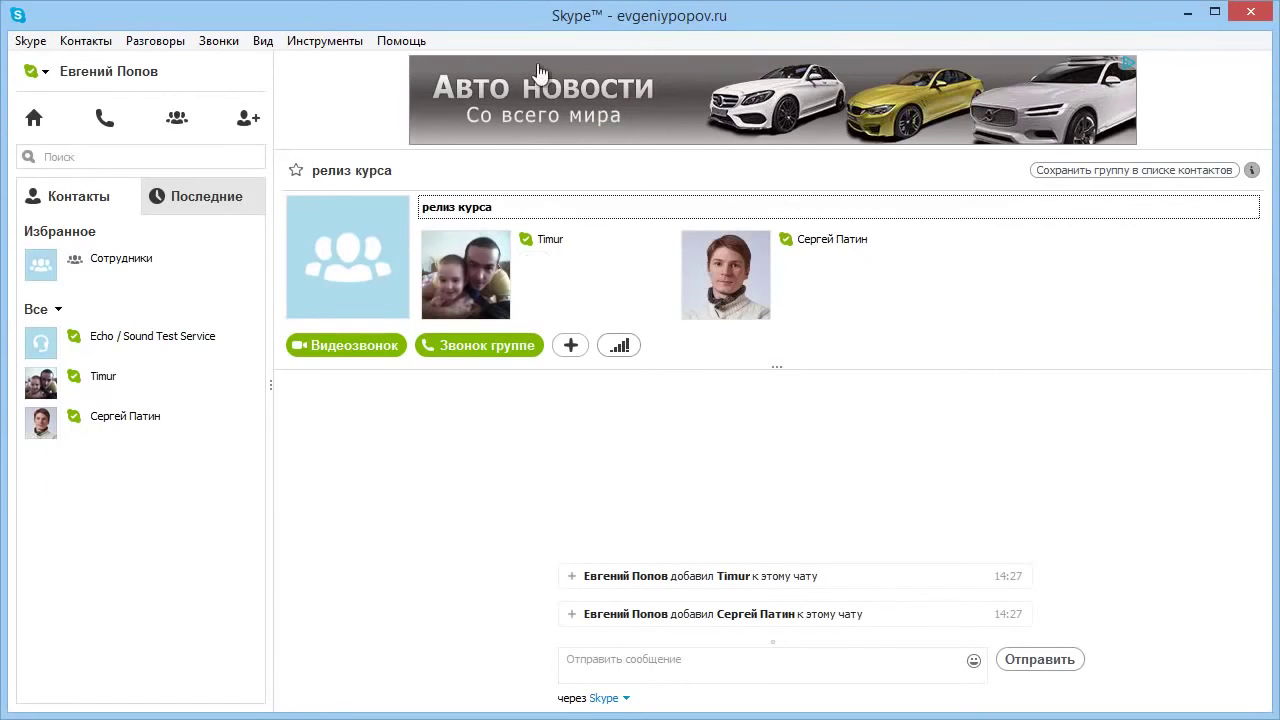
# Open the group chat picture options and dismiss them without changes.
pyautogui.moveTo(345, 265)
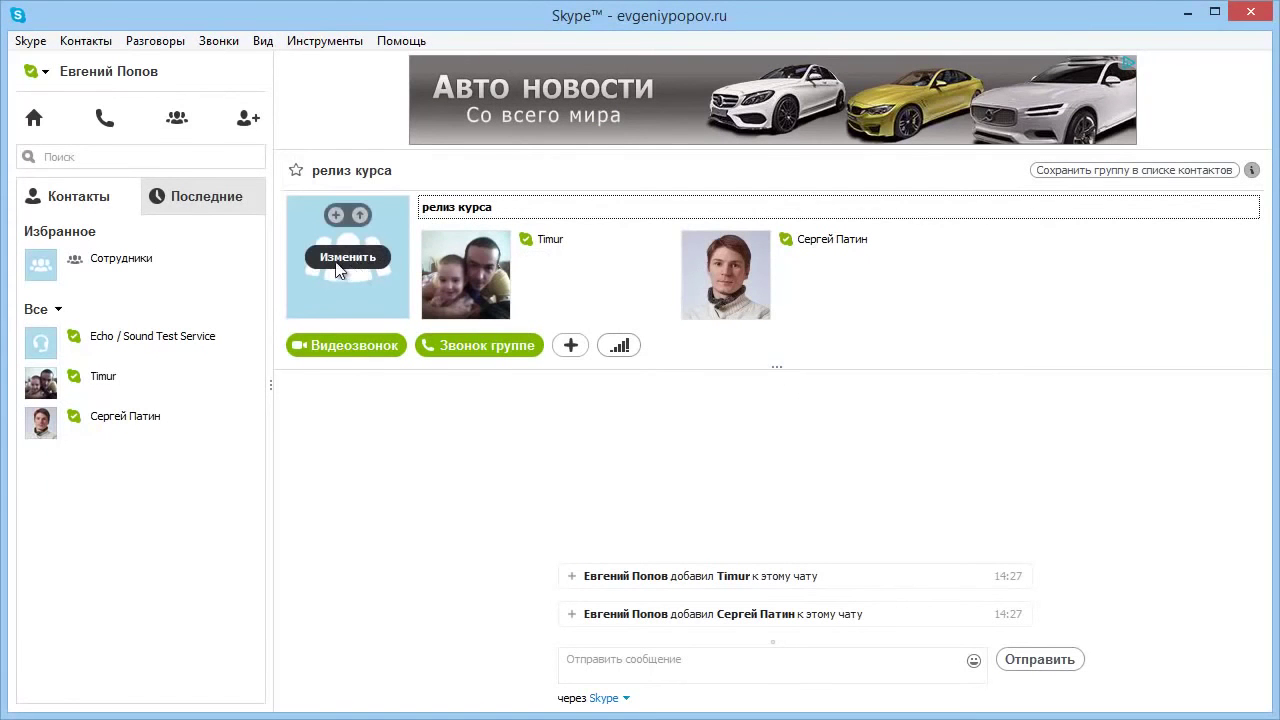
pyautogui.click(344, 260)
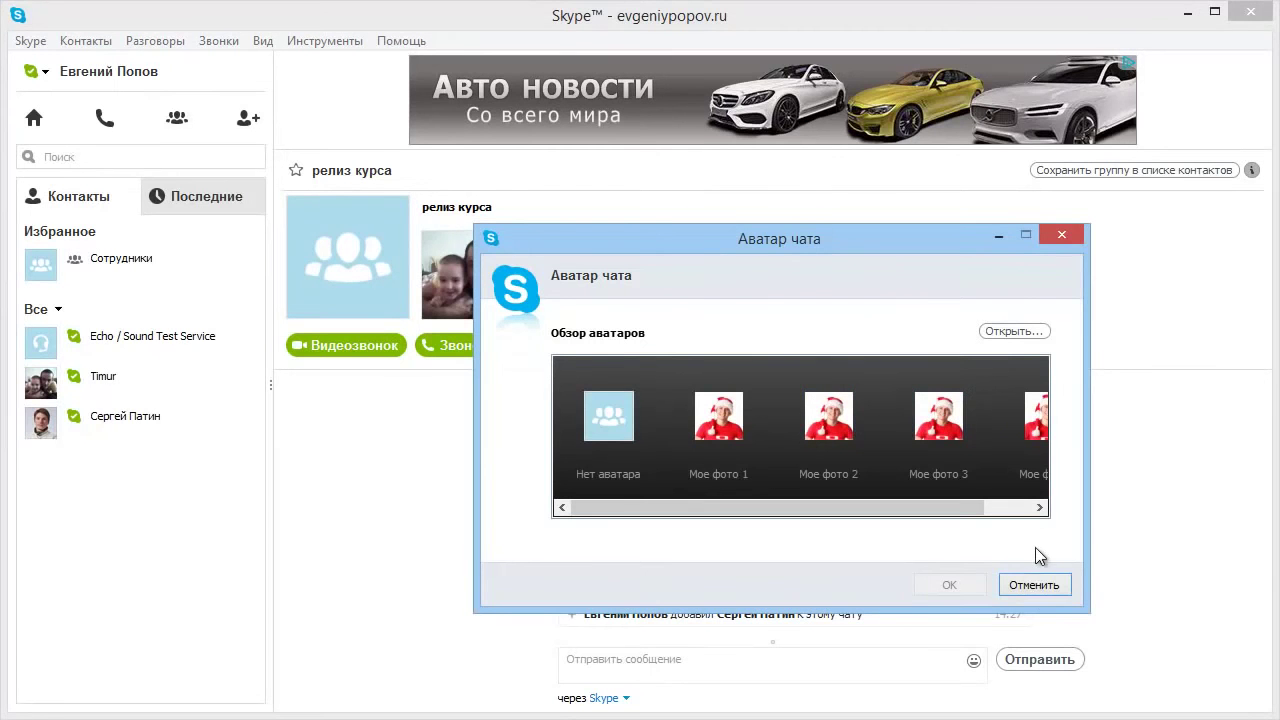
pyautogui.click(1033, 589)
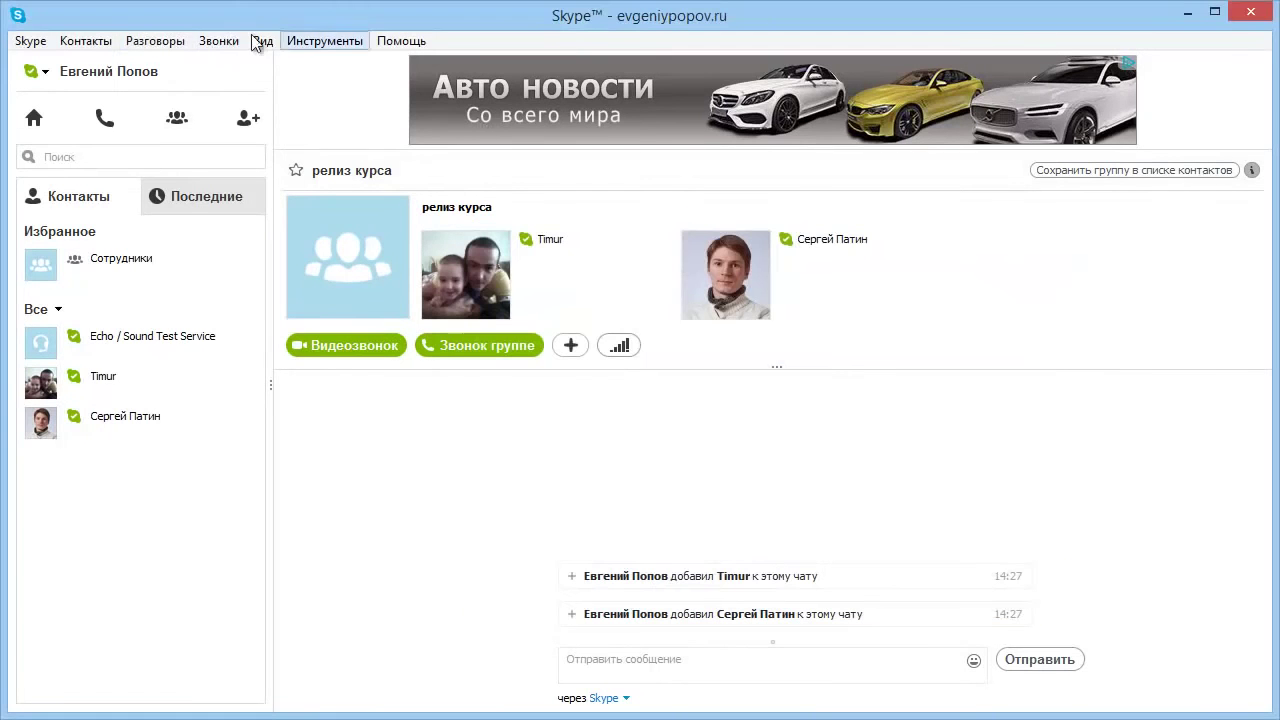
# Open Настройки уведомлений from the Разговоры menu.
pyautogui.click(155, 41)
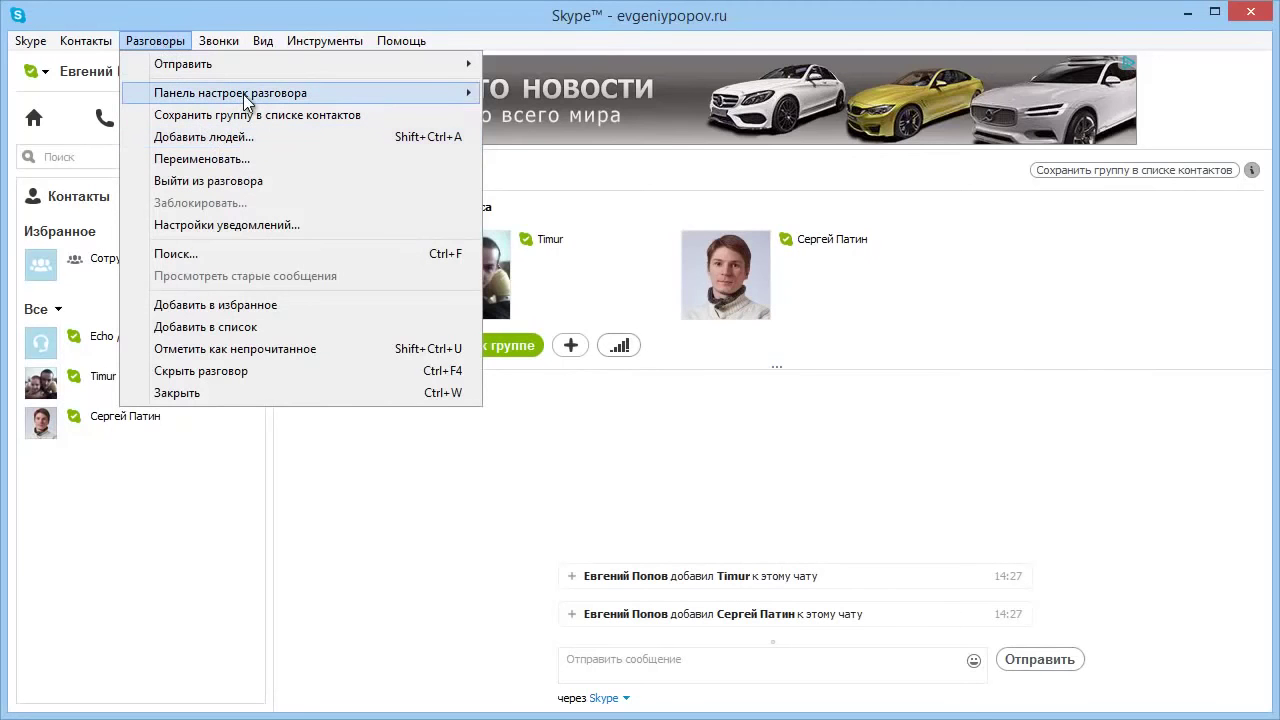
pyautogui.moveTo(246, 101)
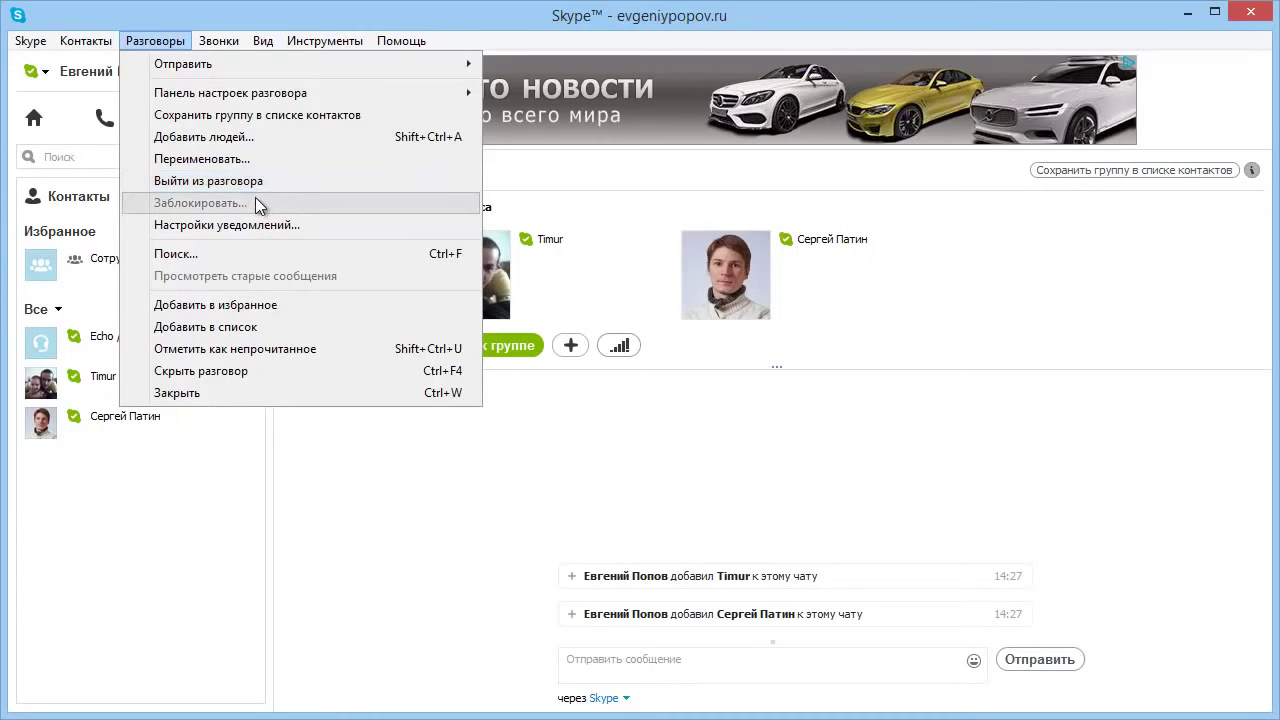
pyautogui.click(240, 223)
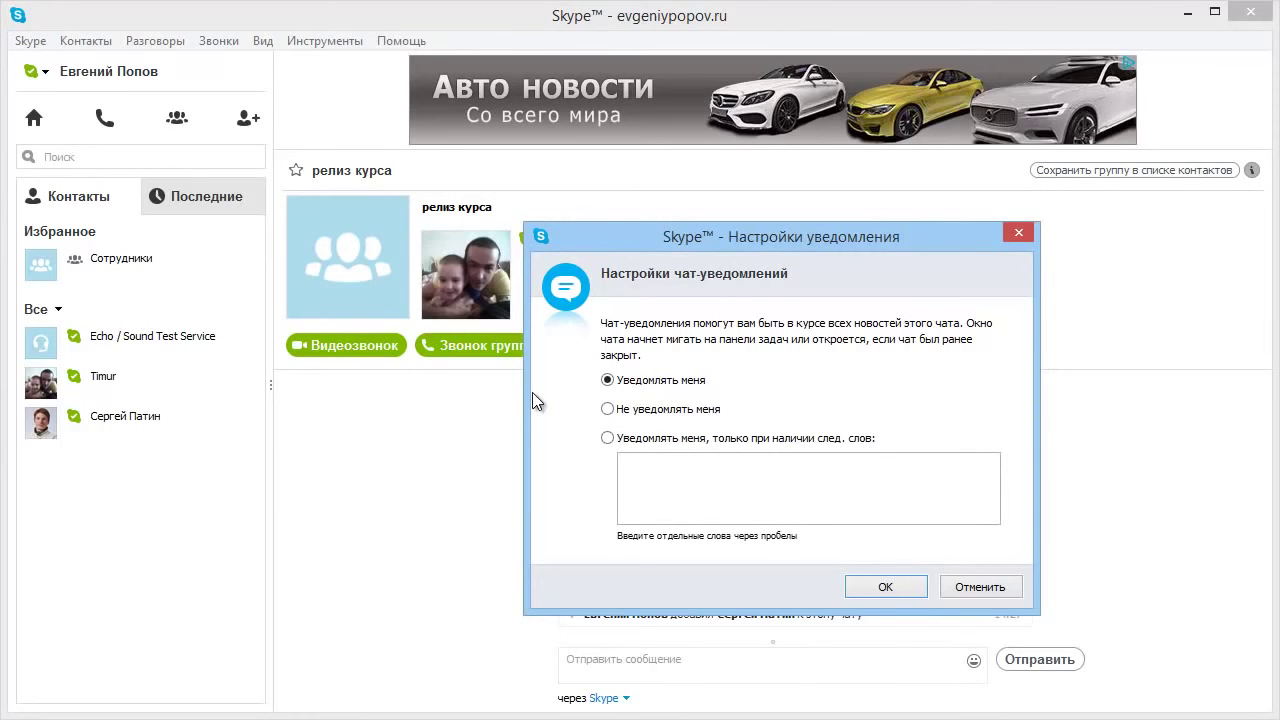
# Try Не уведомлять меня and keyword-only alerts, then keep Уведомлять меня and confirm with OK.
pyautogui.click(607, 410)
pyautogui.click(609, 438)
pyautogui.click(690, 494)
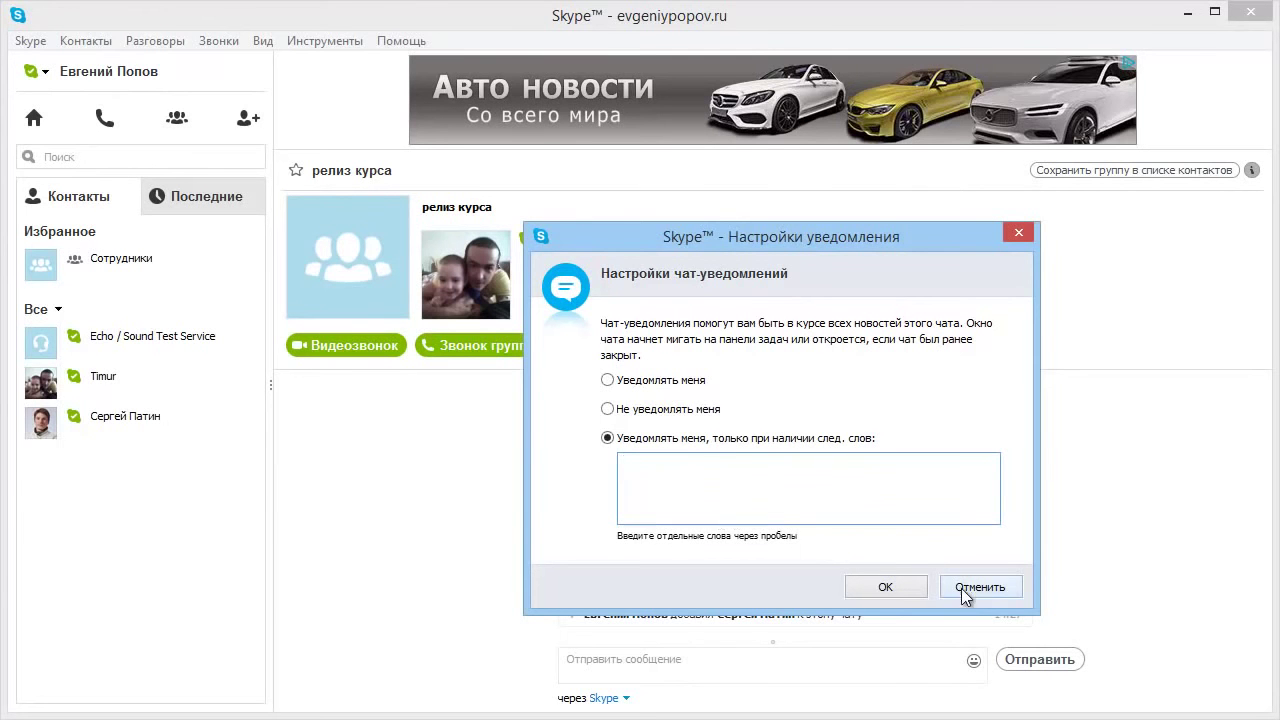
pyautogui.click(700, 381)
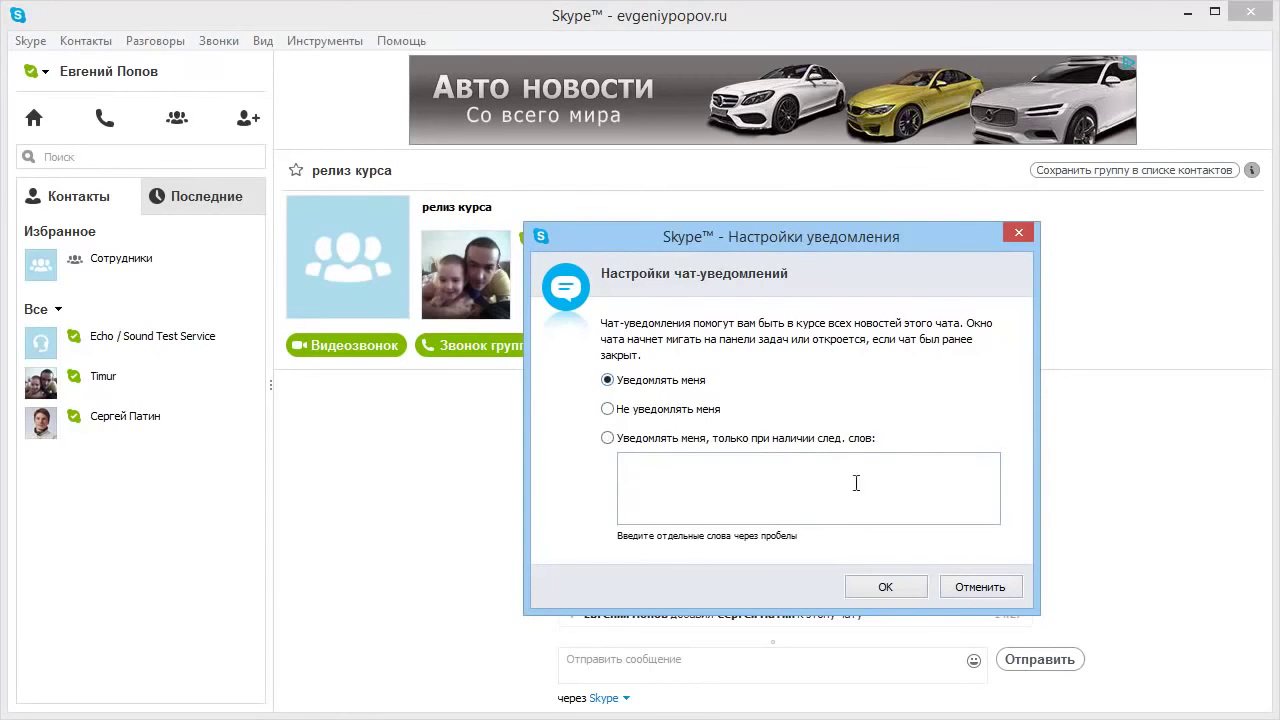
pyautogui.click(883, 587)
# Open the in-conversation search and close it again.
pyautogui.click(172, 44)
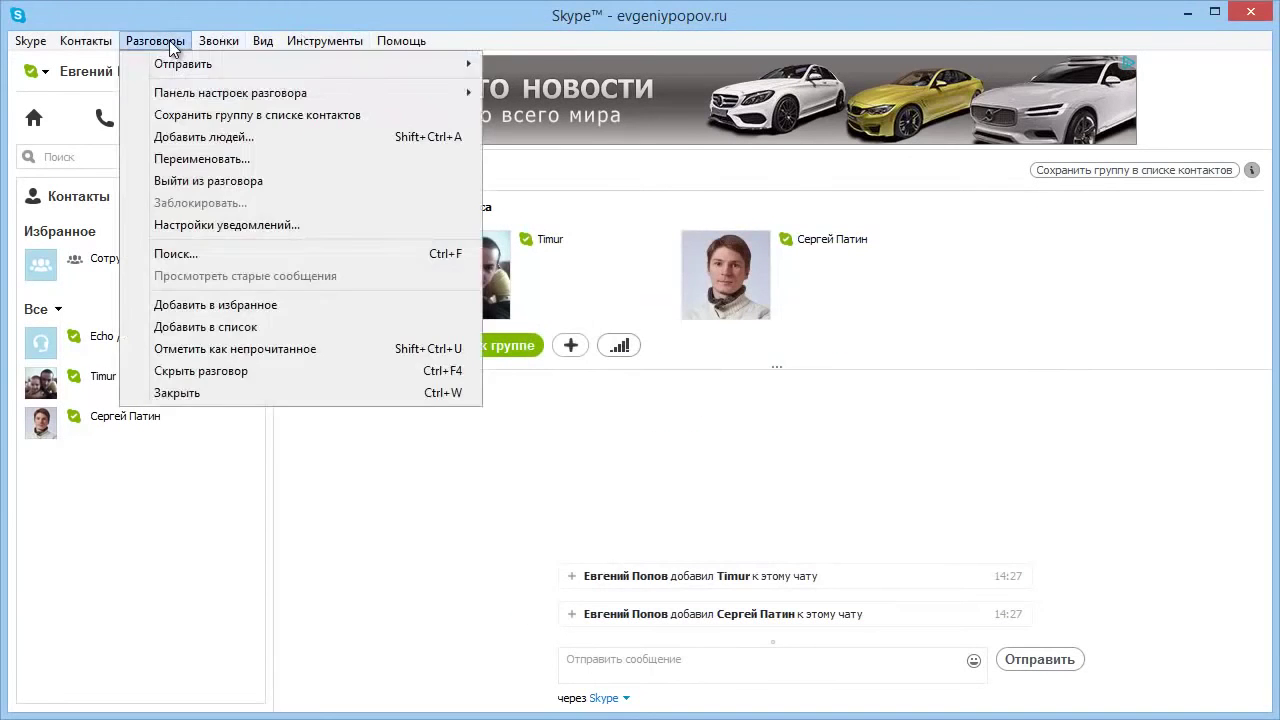
pyautogui.click(392, 255)
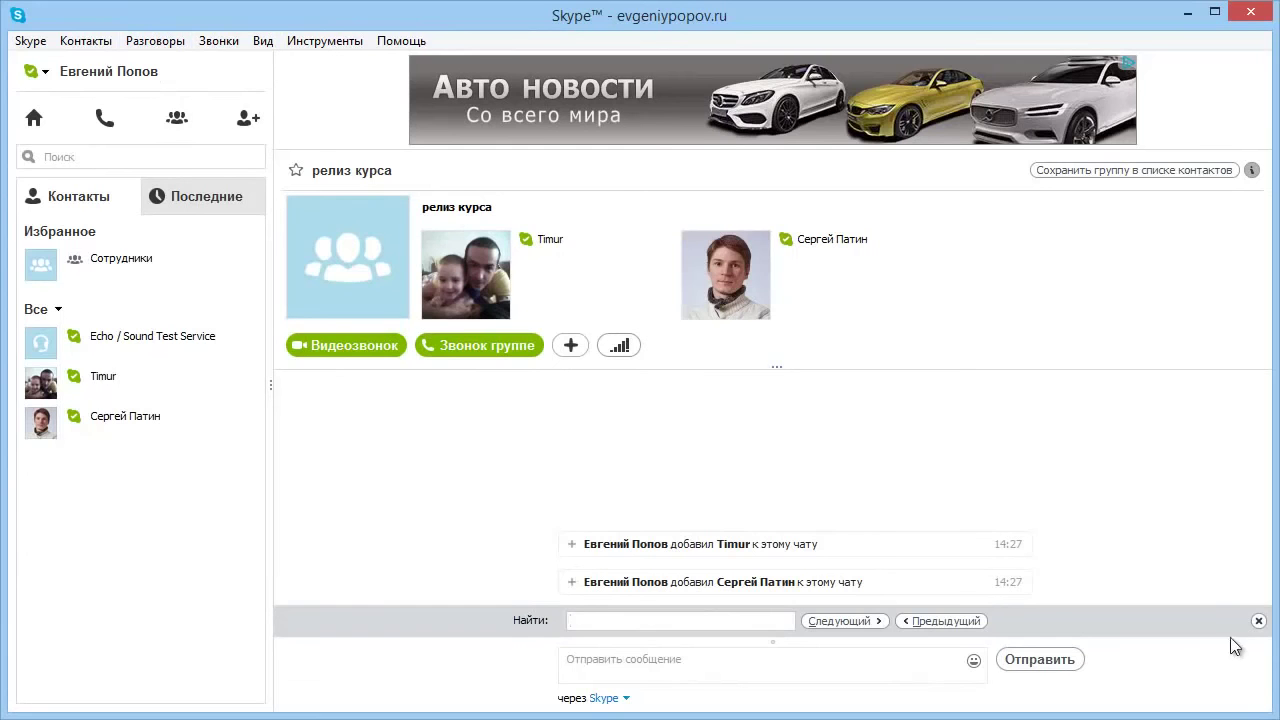
pyautogui.click(1259, 621)
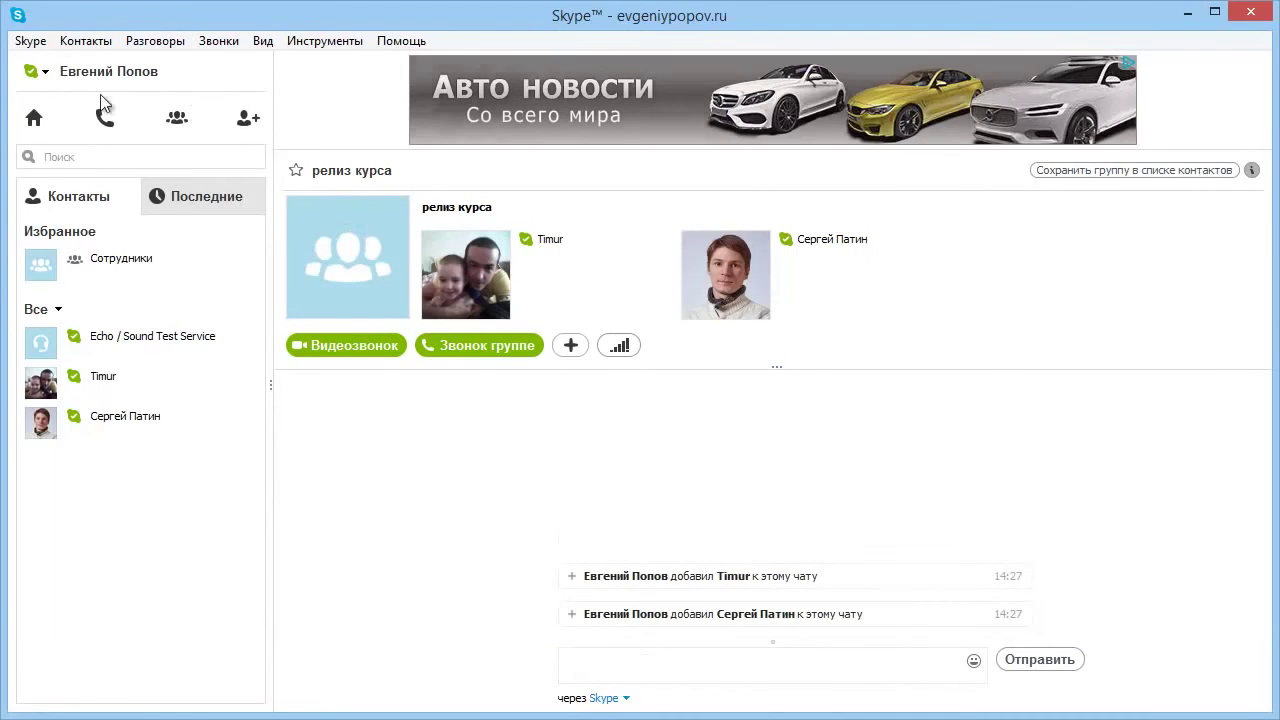
# Hide the релиз курса conversation with Скрыть разговор and acknowledge the notice.
pyautogui.click(154, 45)
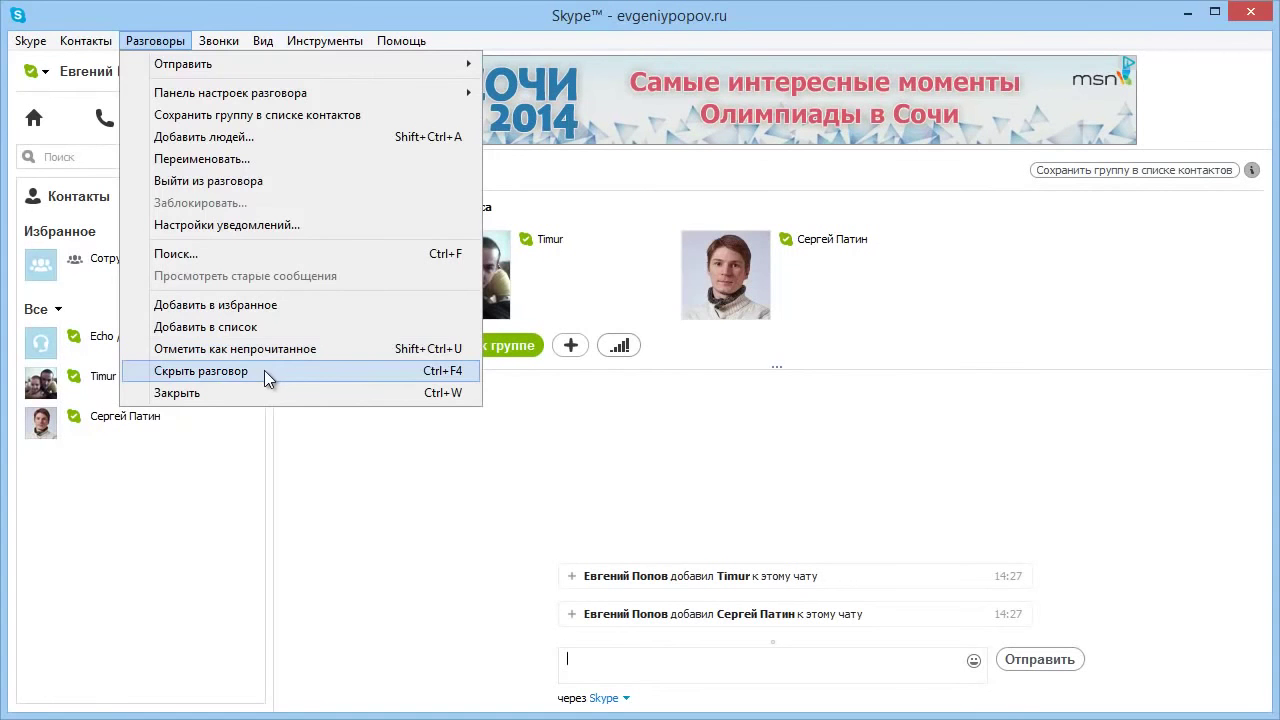
pyautogui.click(265, 371)
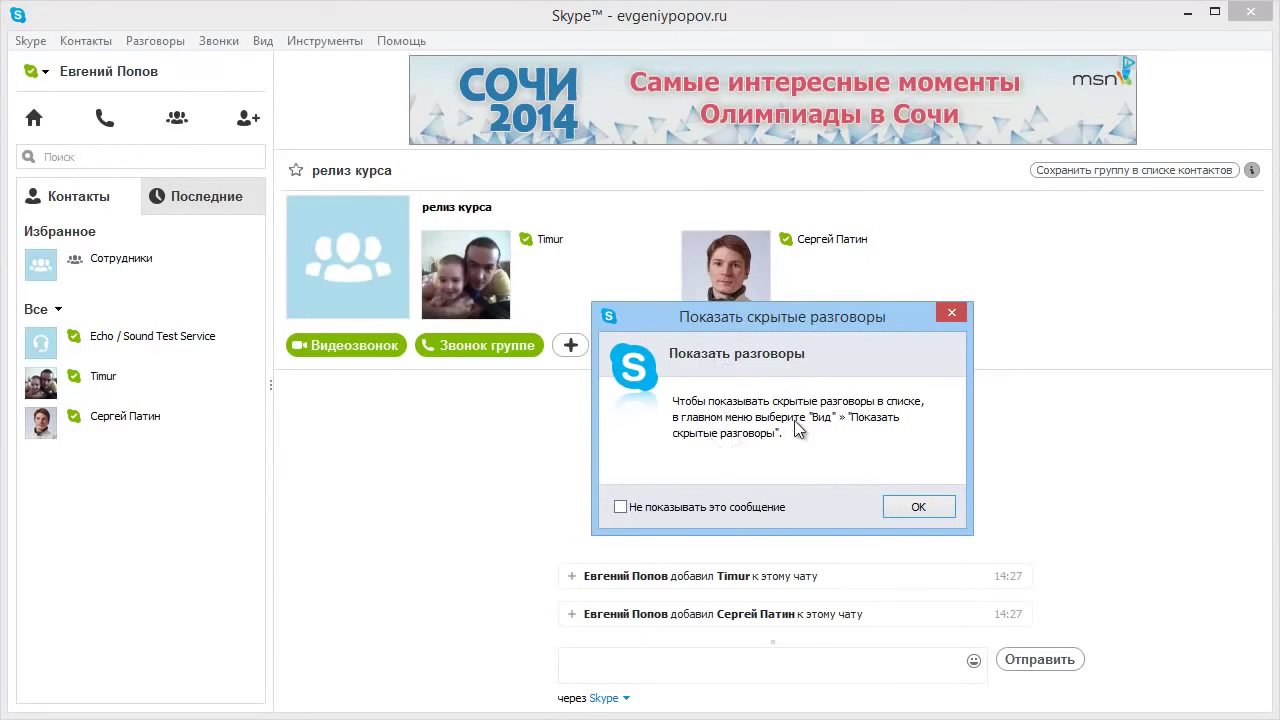
pyautogui.click(918, 507)
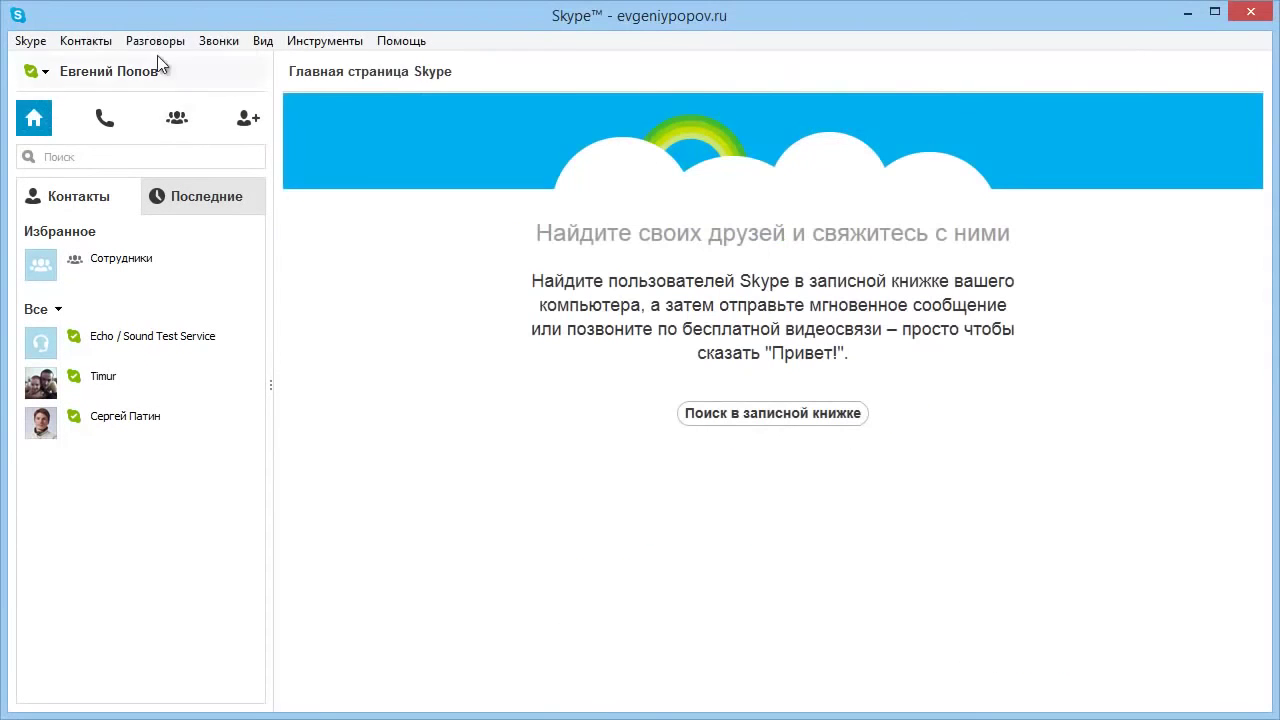
# Show hidden conversations and reopen the Сотрудники group chat.
pyautogui.click(260, 40)
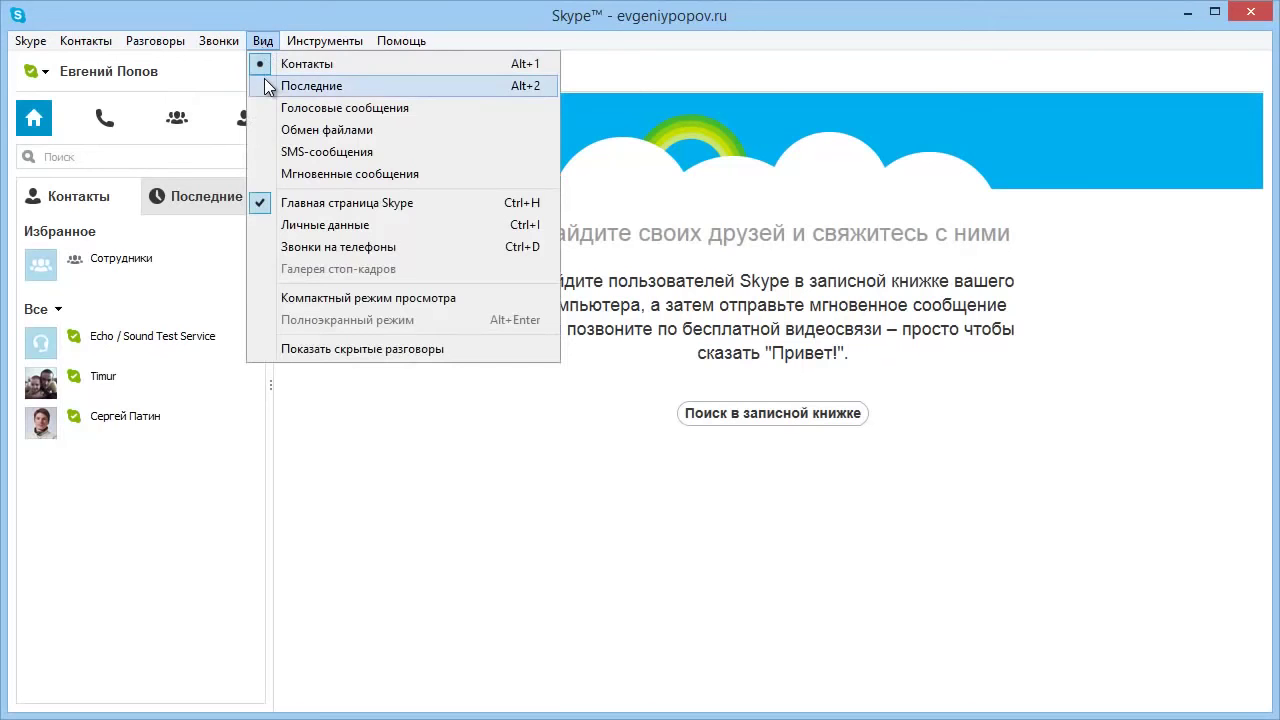
pyautogui.click(350, 350)
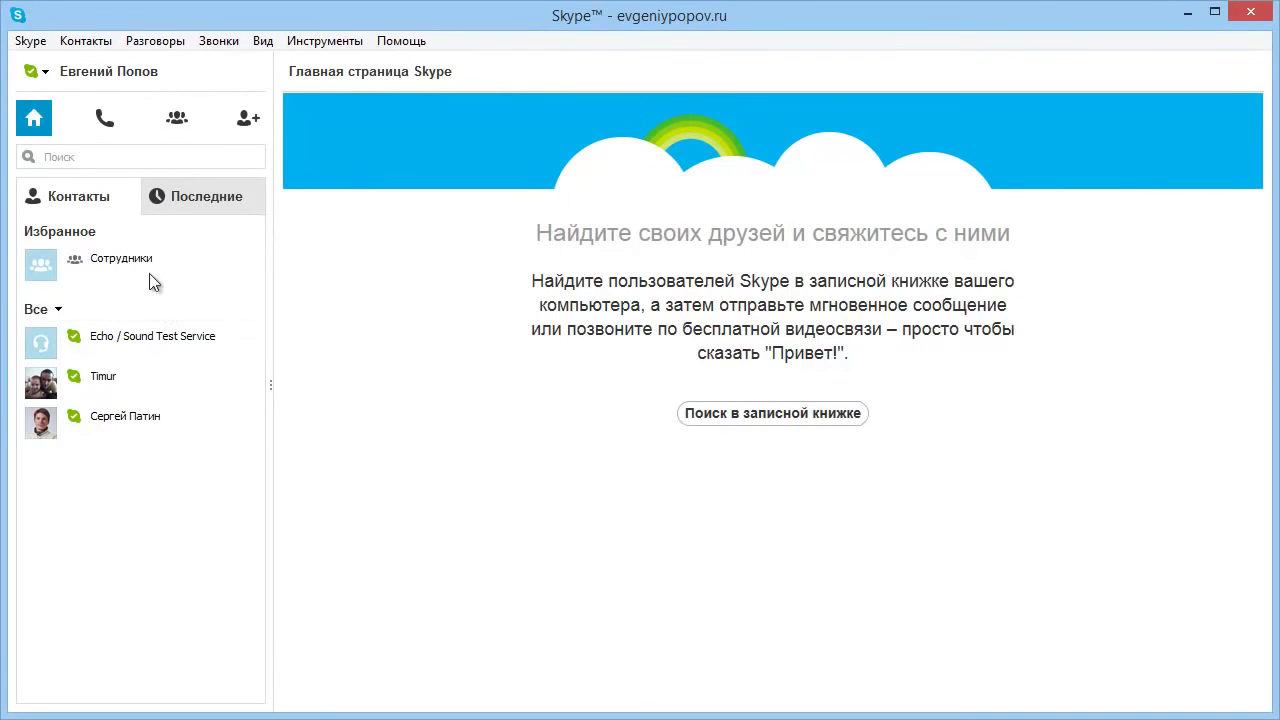
pyautogui.click(149, 273)
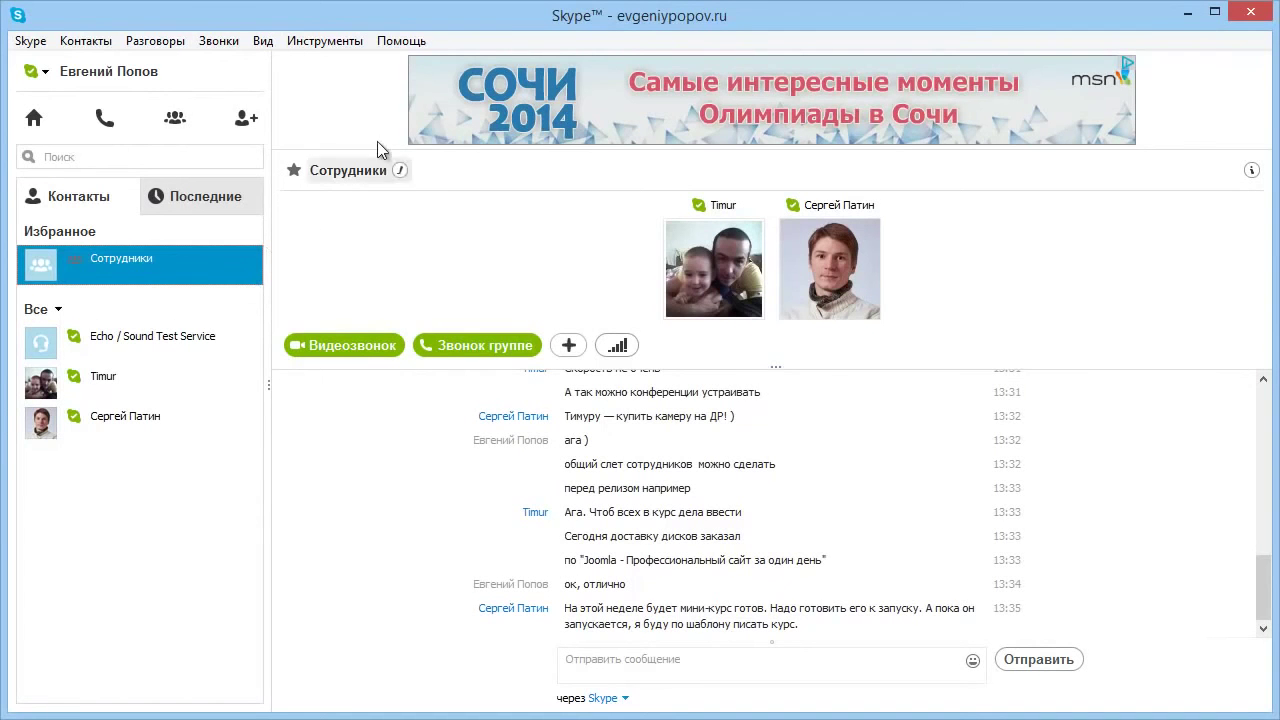
# Close the Сотрудники conversation, reopen it, then close it again.
pyautogui.click(312, 40)
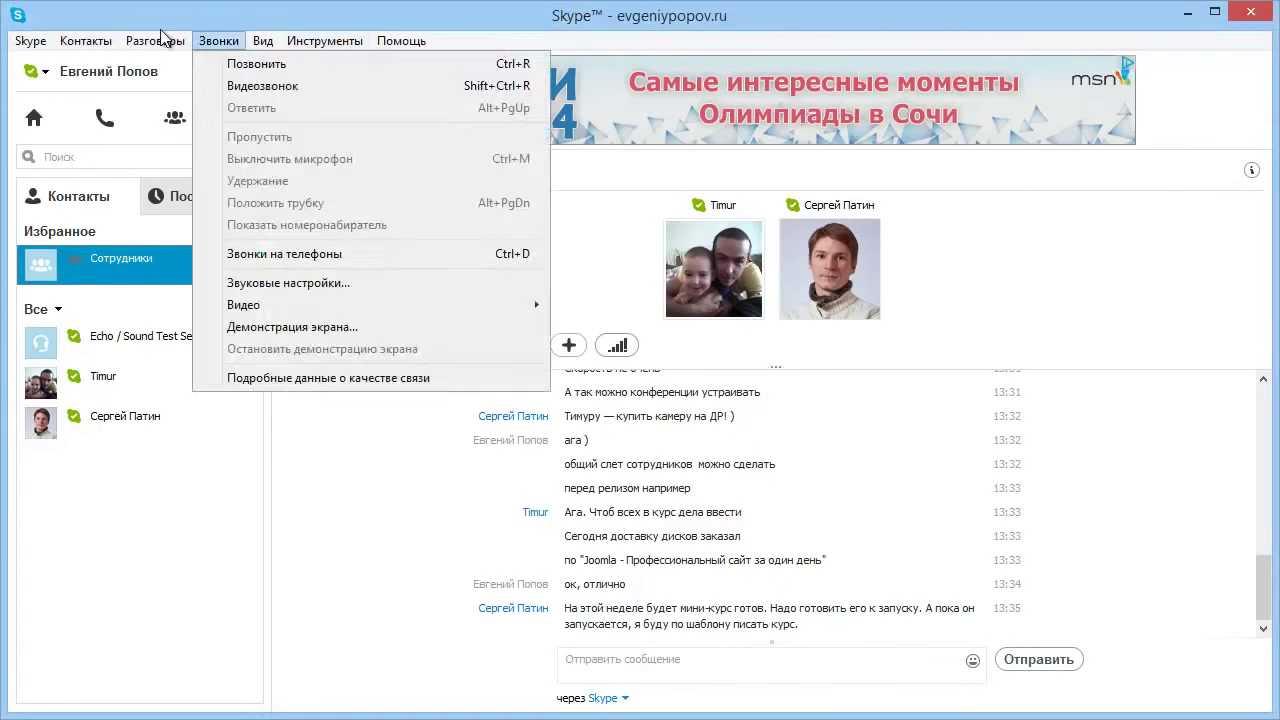
pyautogui.moveTo(150, 40)
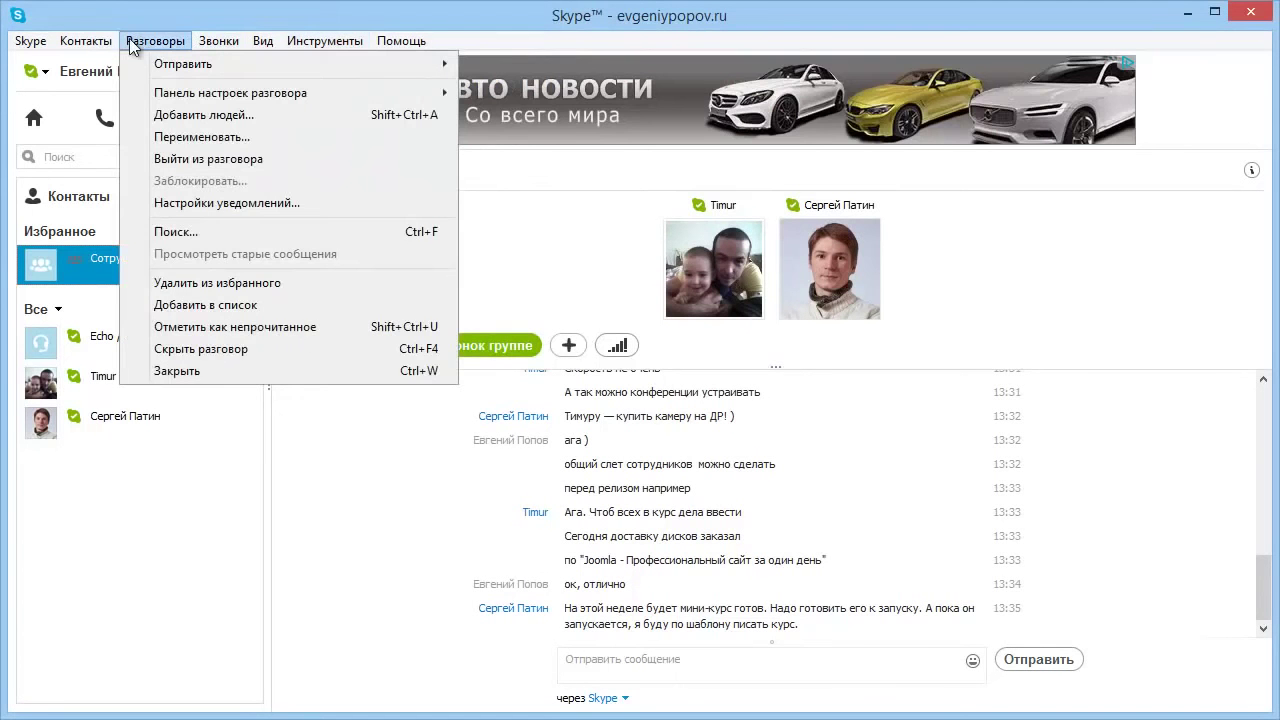
pyautogui.click(243, 371)
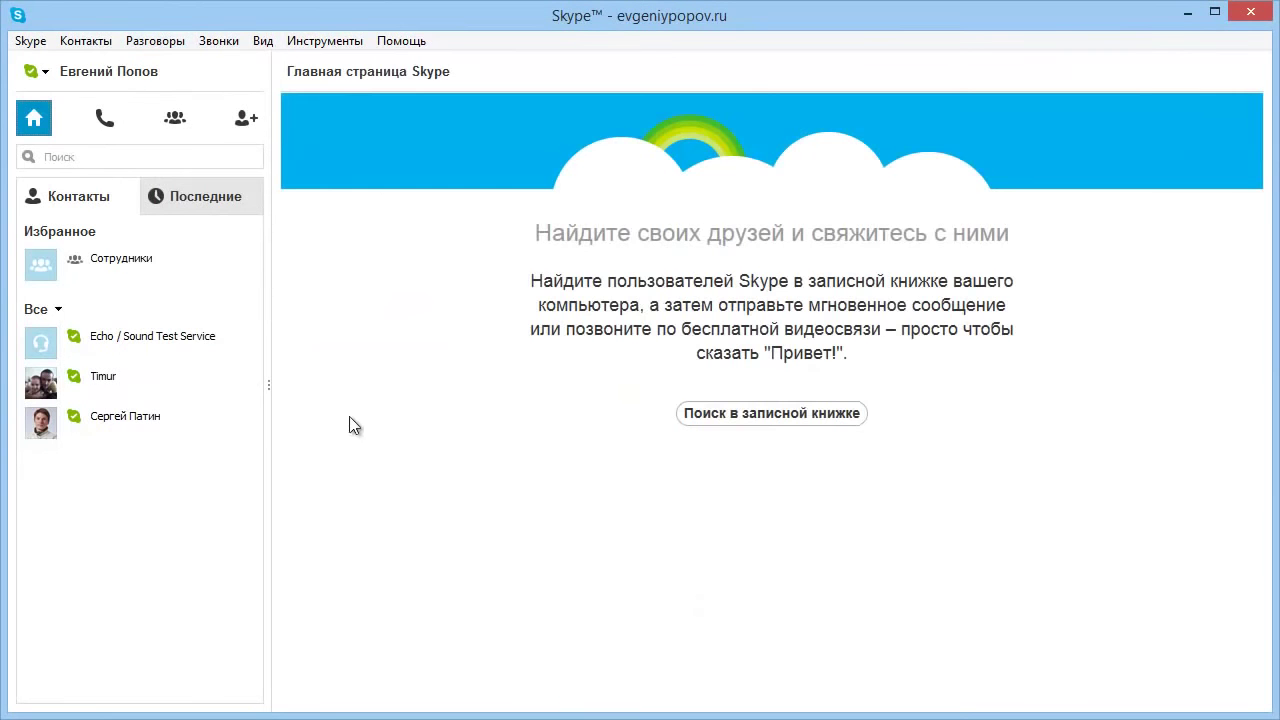
pyautogui.click(156, 266)
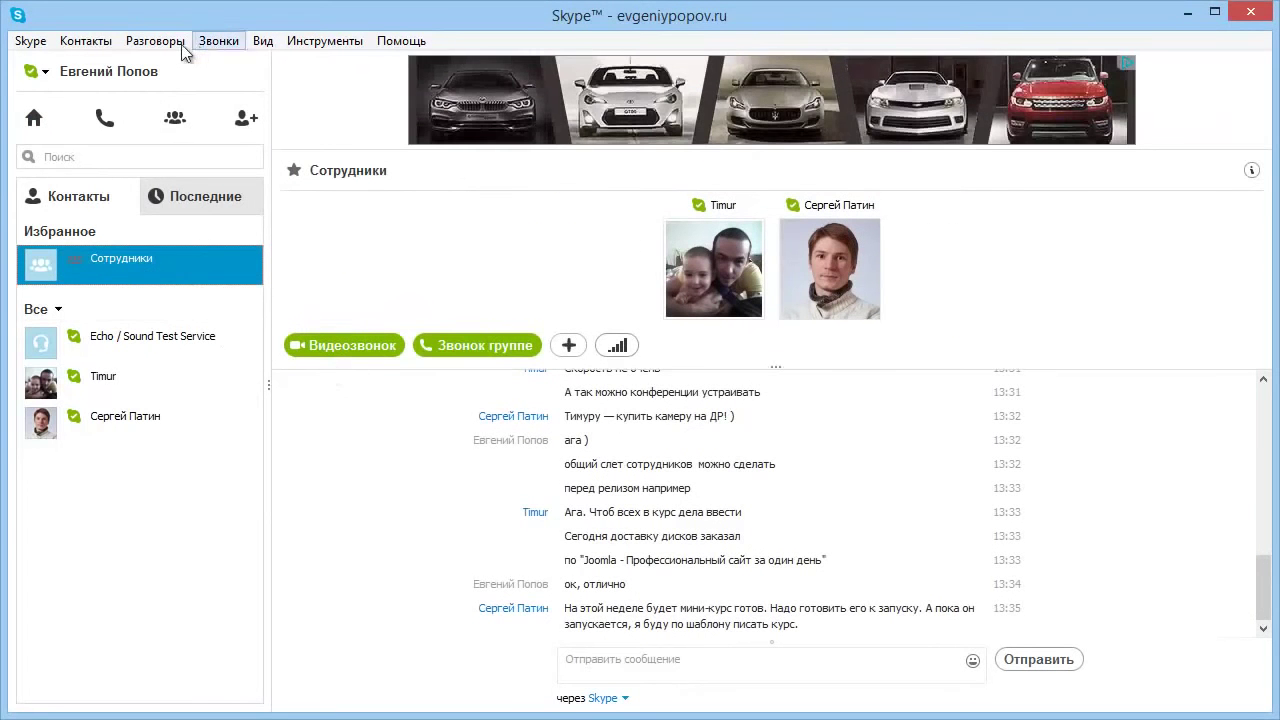
pyautogui.click(178, 42)
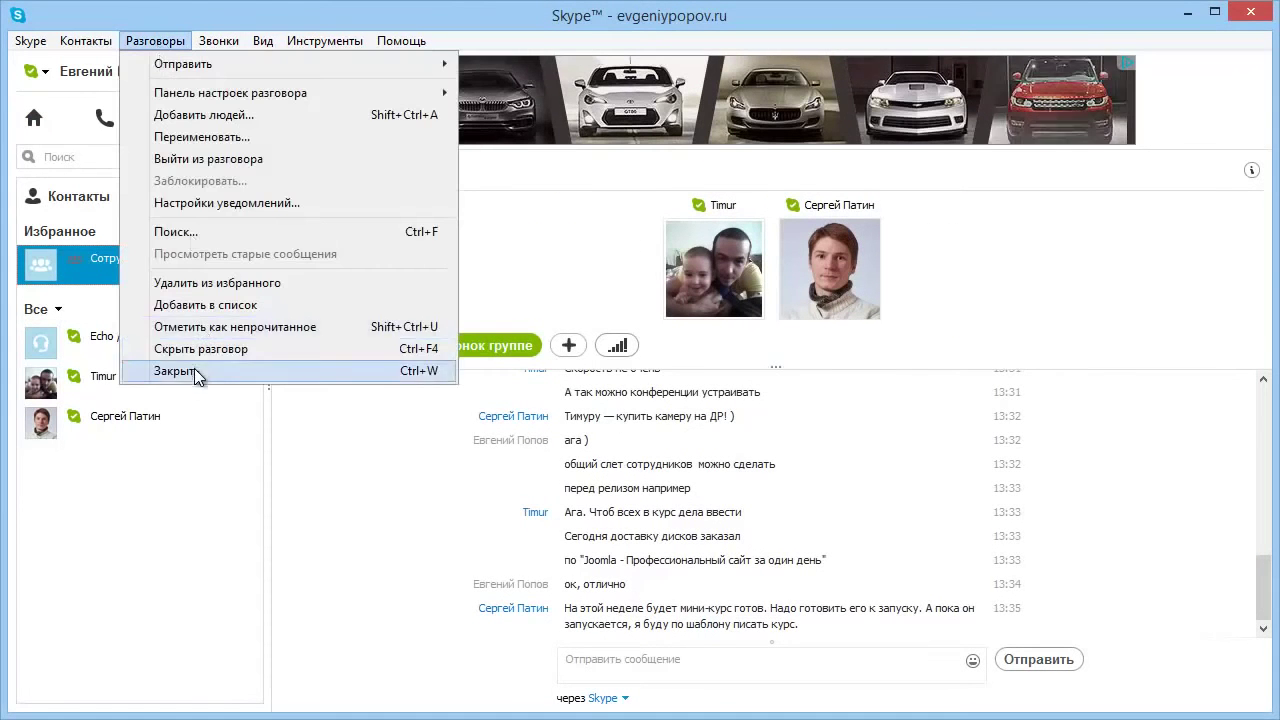
pyautogui.click(197, 374)
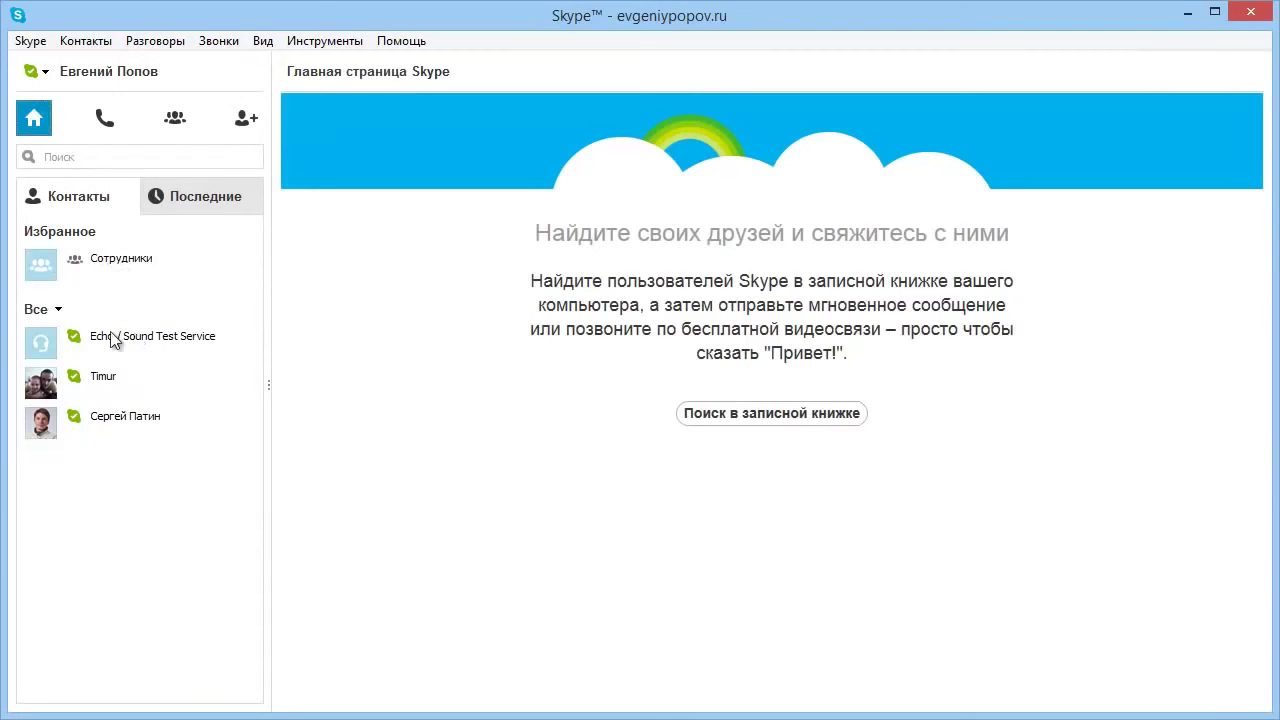
# Open Timur's one-to-one conversation and browse the Звонки, Помощь and Вид menus.
pyautogui.click(92, 132)
pyautogui.click(48, 122)
pyautogui.click(214, 45)
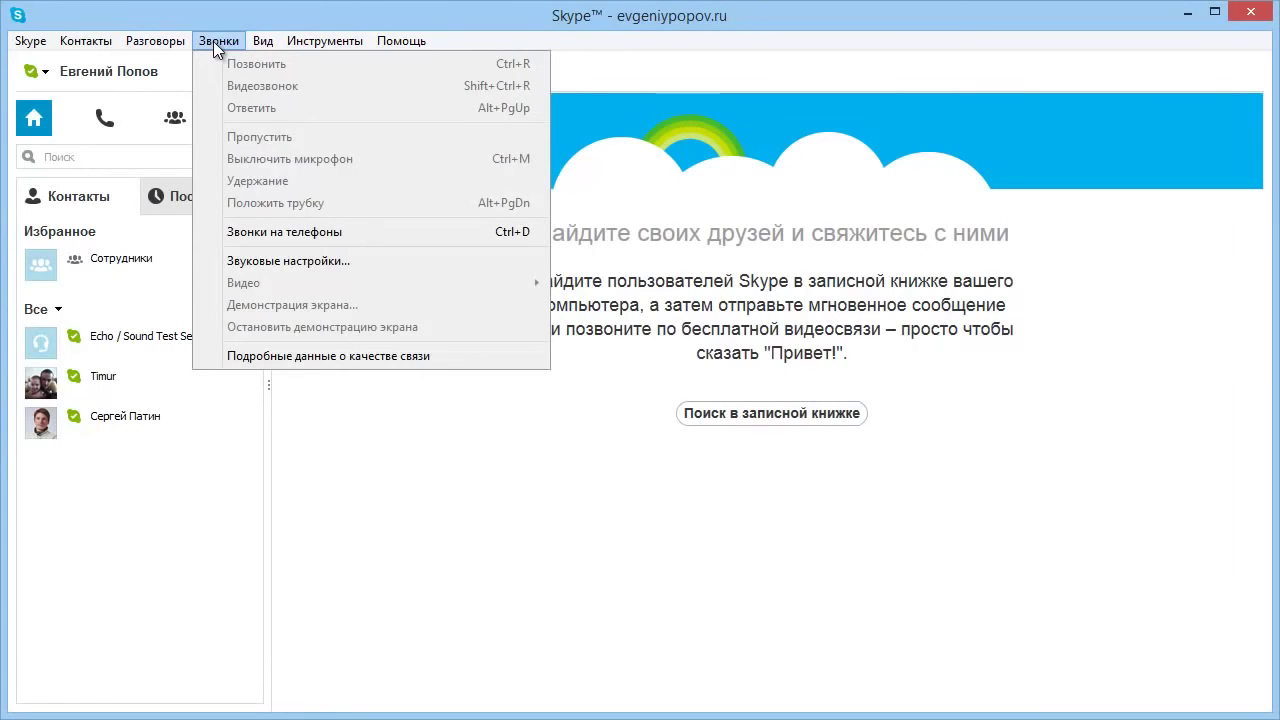
pyautogui.click(104, 383)
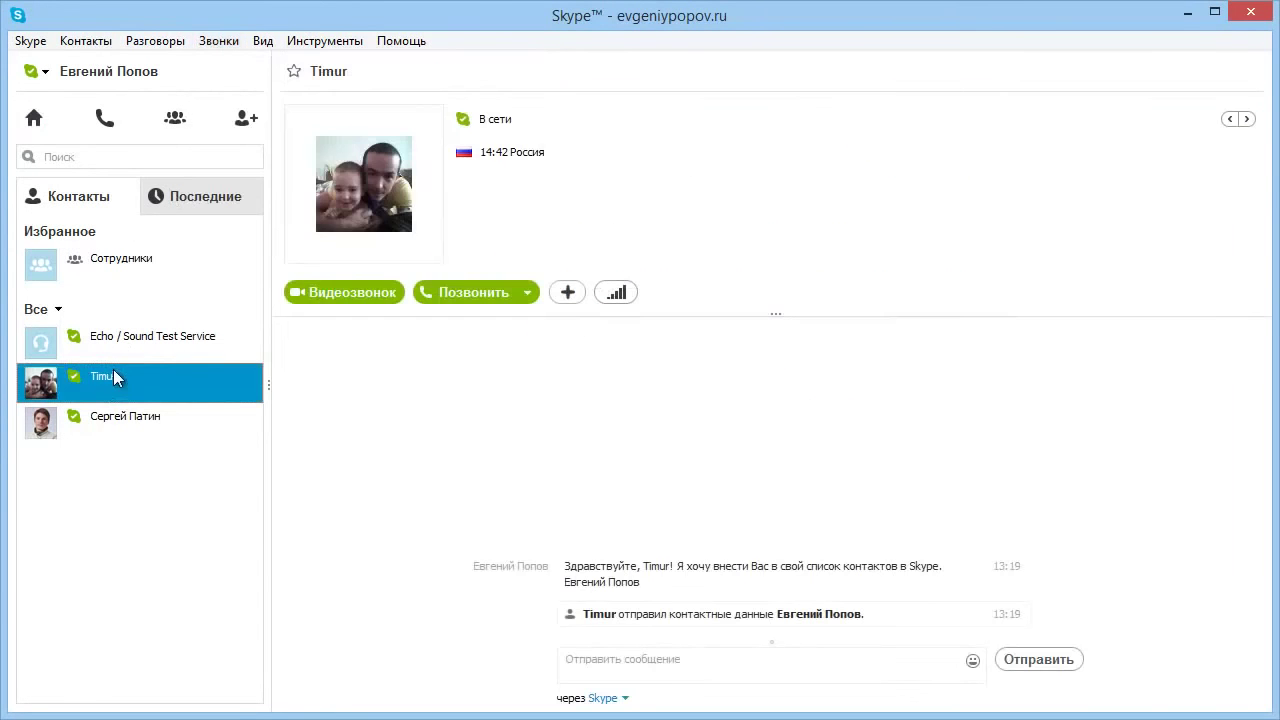
pyautogui.click(214, 41)
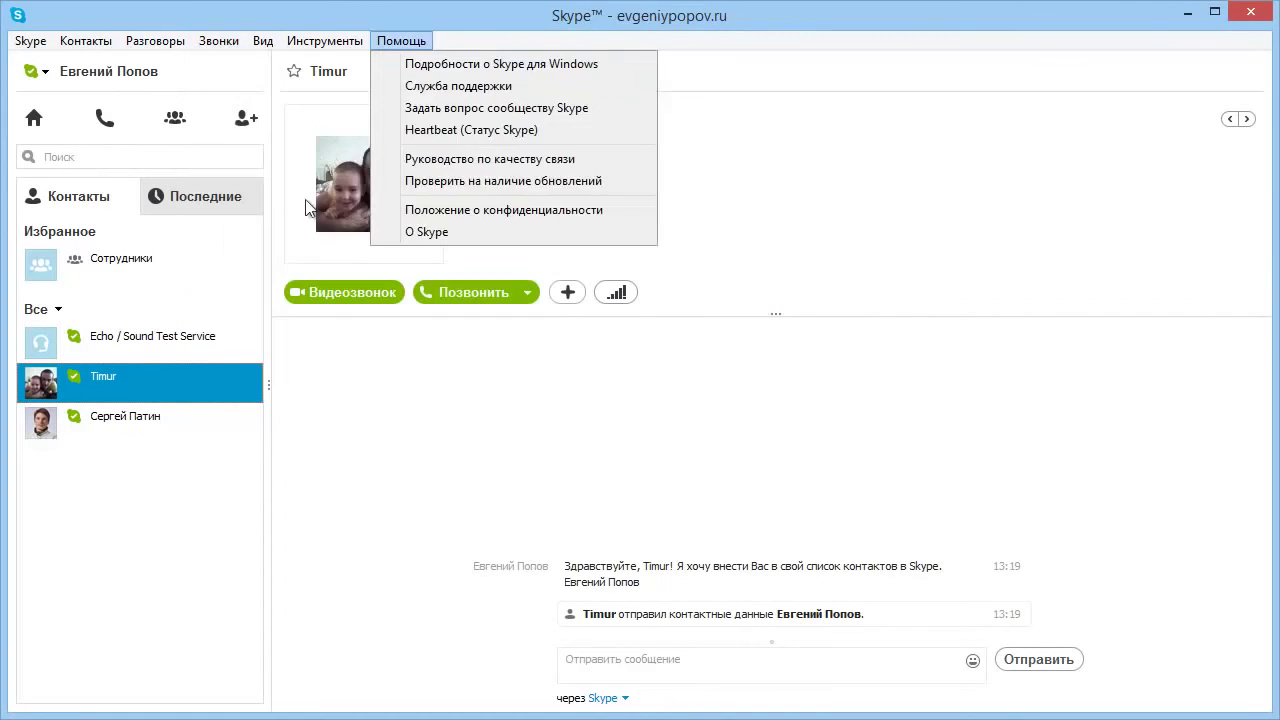
pyautogui.moveTo(247, 312)
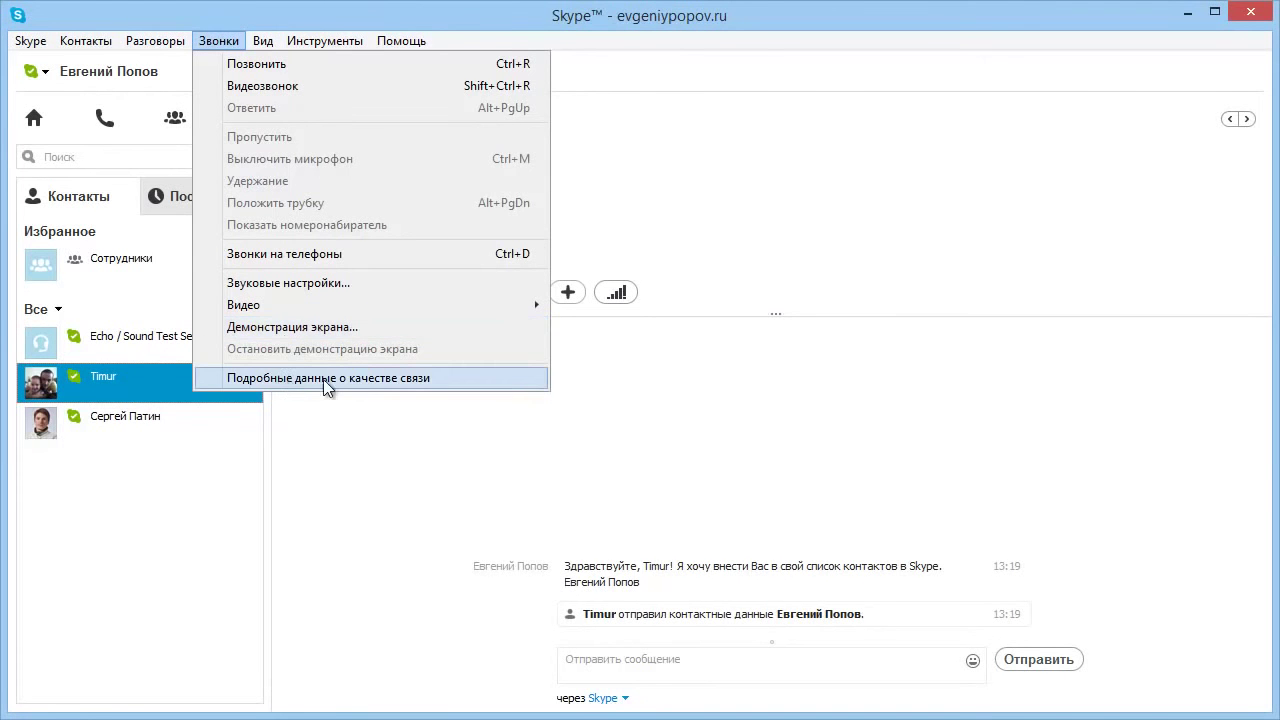
pyautogui.moveTo(257, 47)
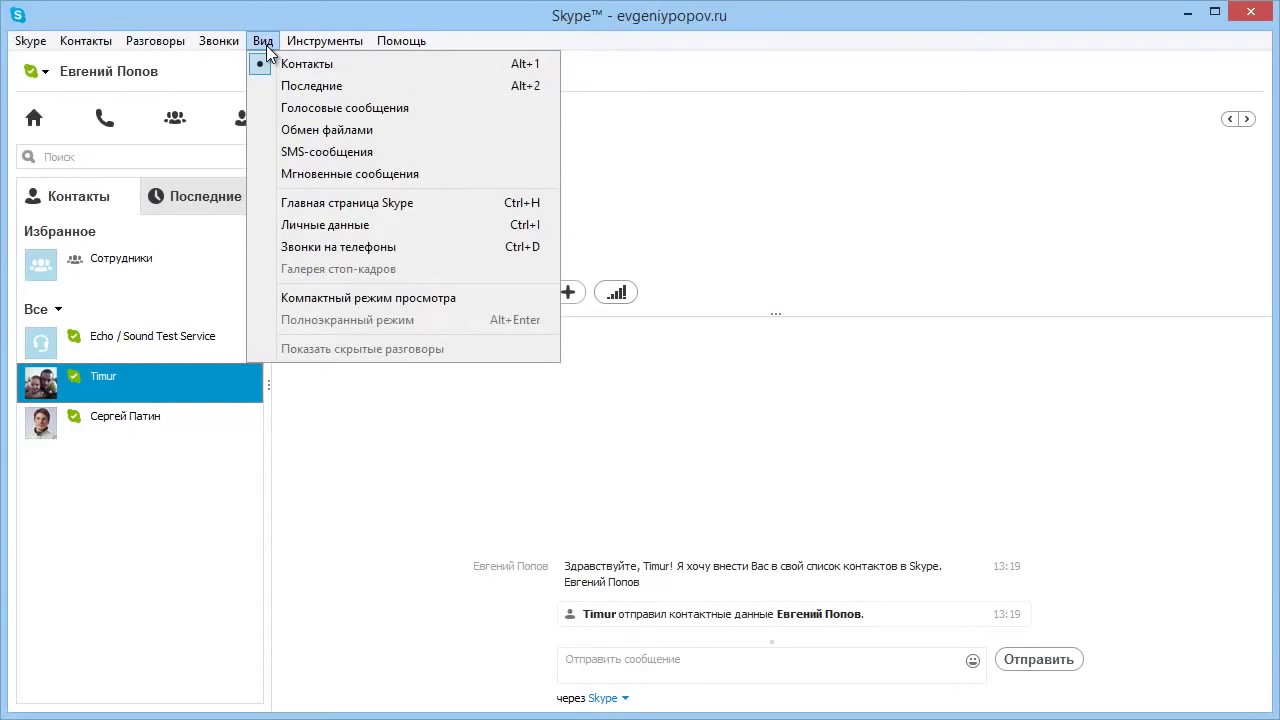
pyautogui.click(322, 298)
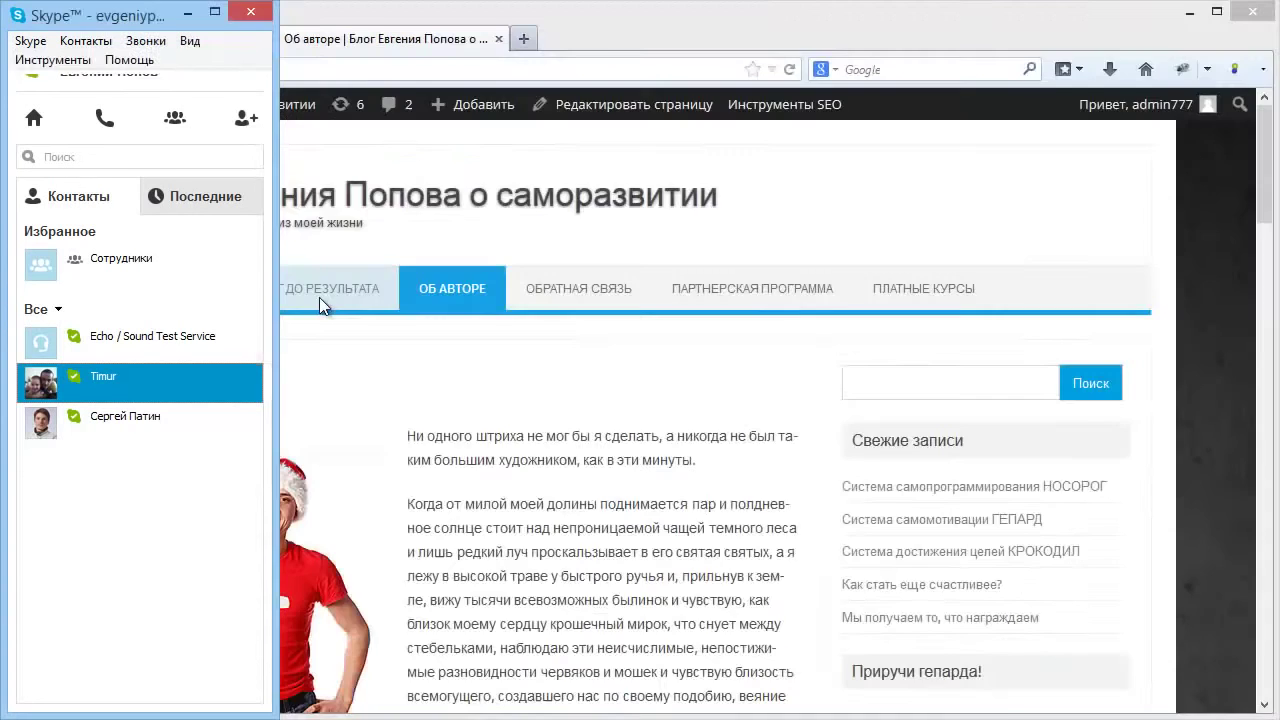
pyautogui.moveTo(345, 30)
pyautogui.mouseDown()
pyautogui.moveTo(468, 27)
pyautogui.moveTo(361, 29)
pyautogui.mouseUp()
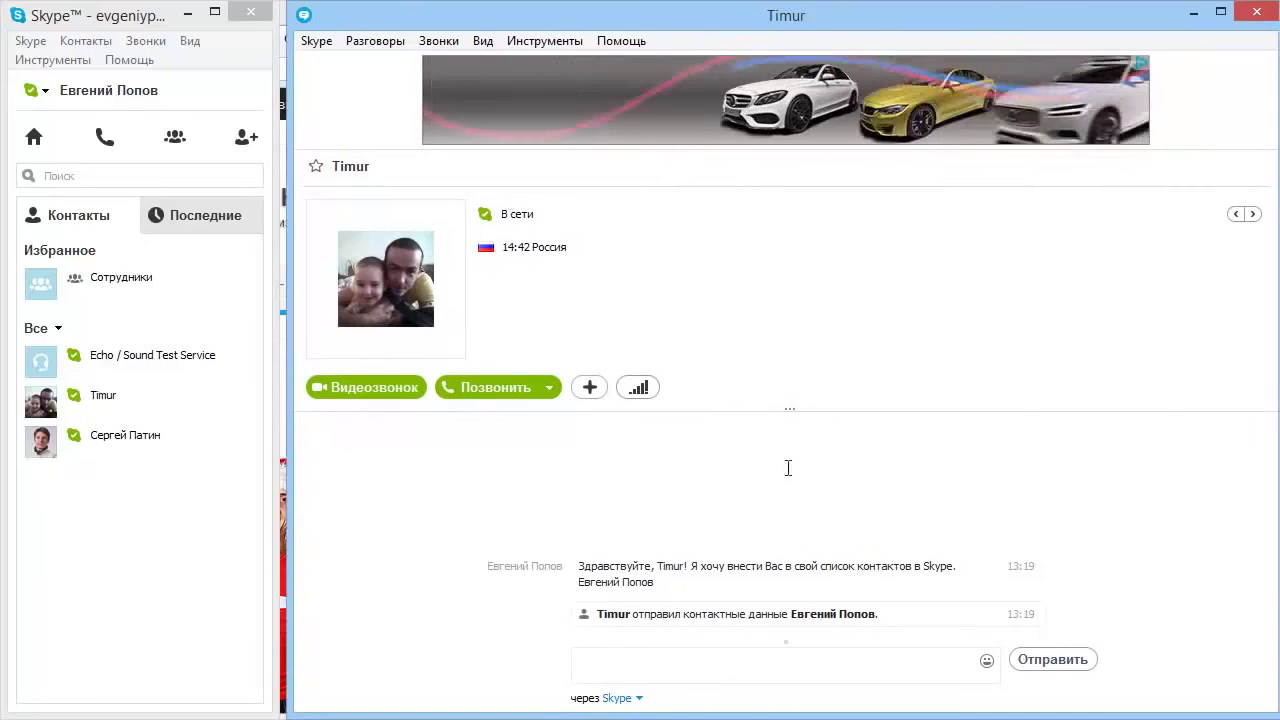
pyautogui.moveTo(131, 19); pyautogui.dragTo(72, 18)
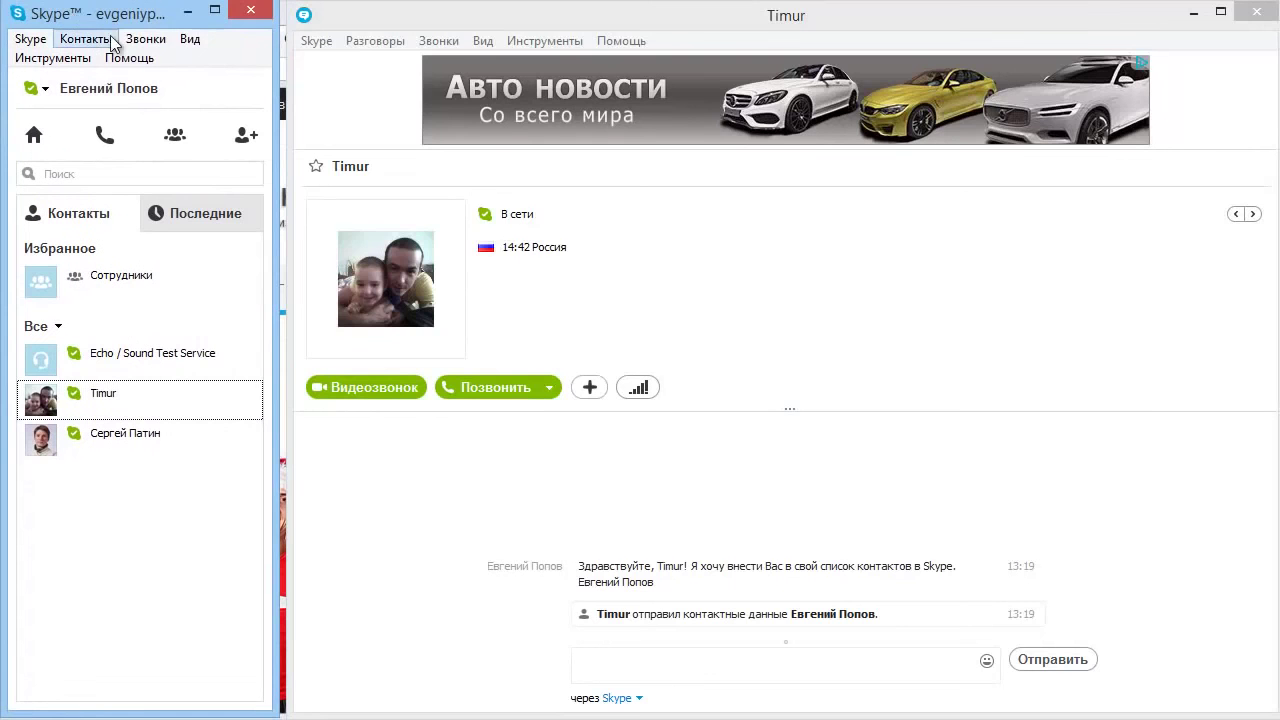
pyautogui.click(188, 38)
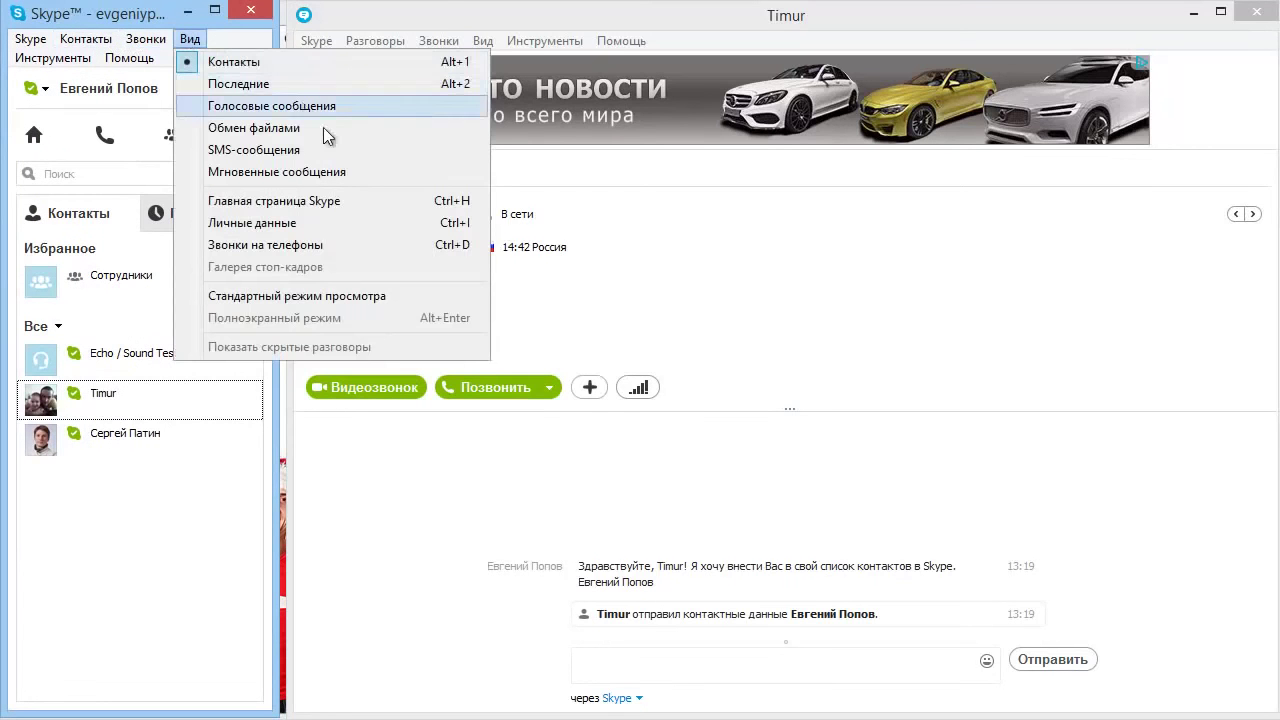
pyautogui.click(305, 294)
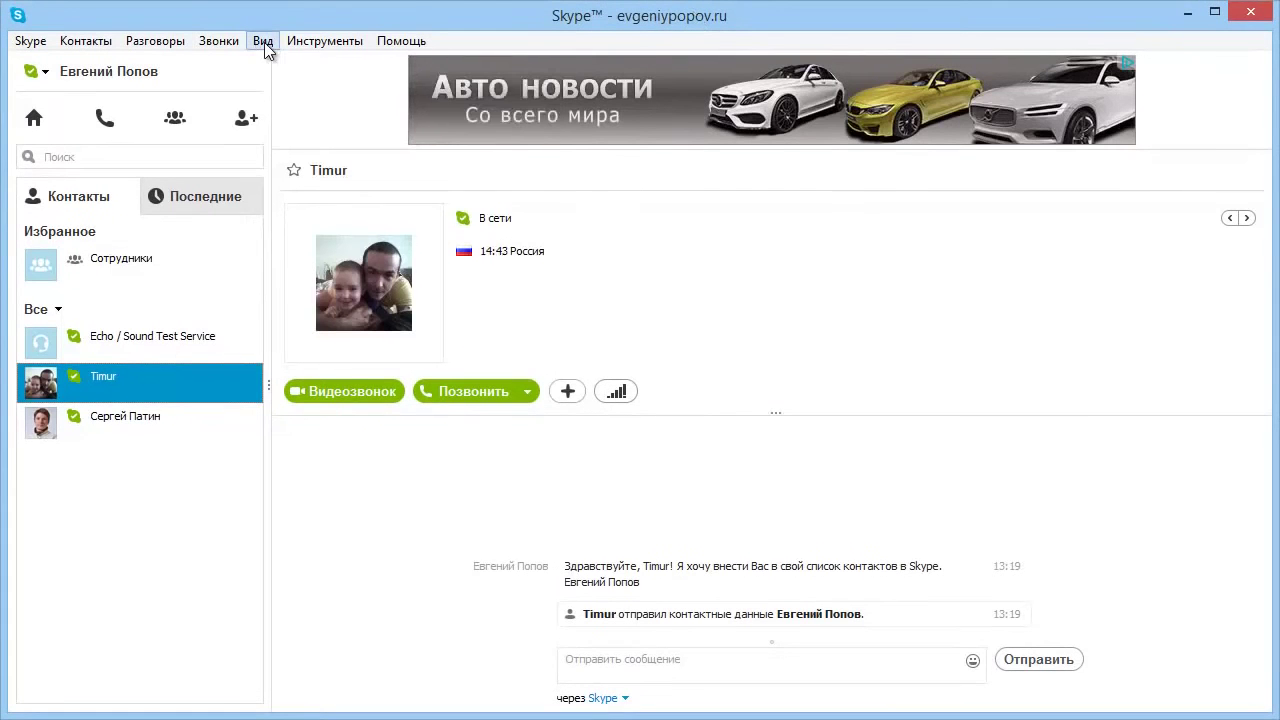
pyautogui.click(264, 41)
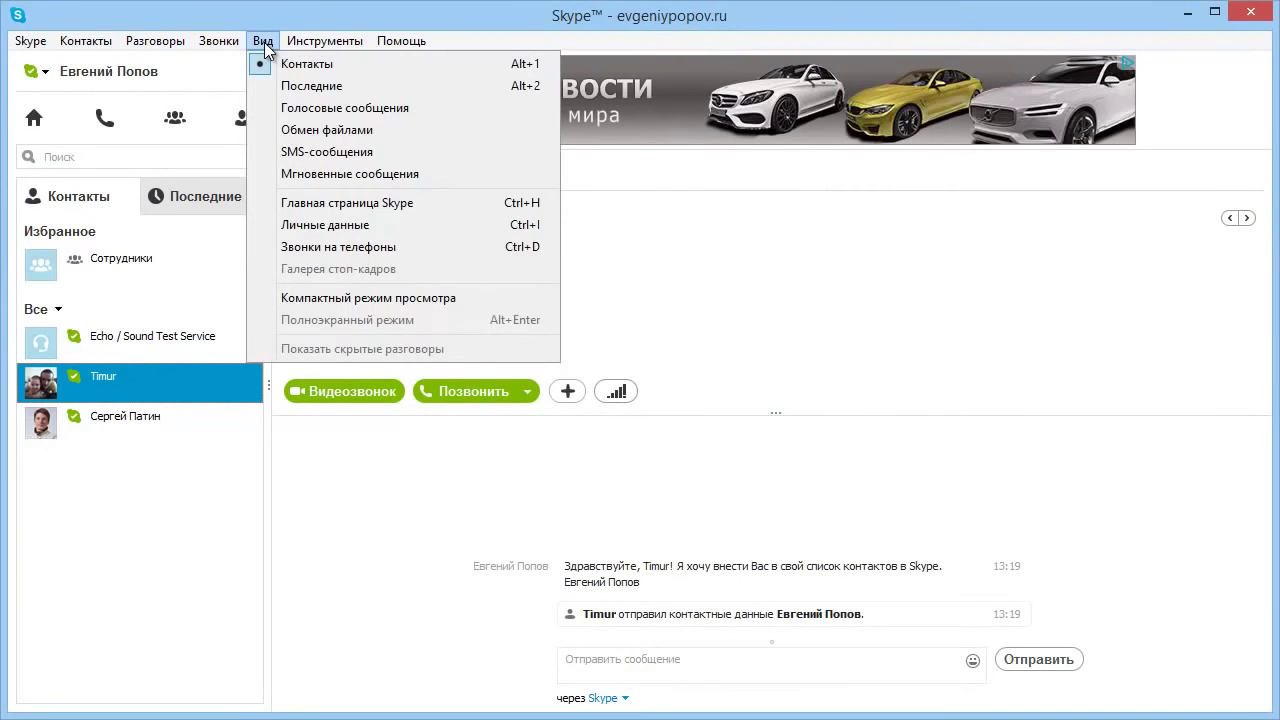
pyautogui.moveTo(310, 46)
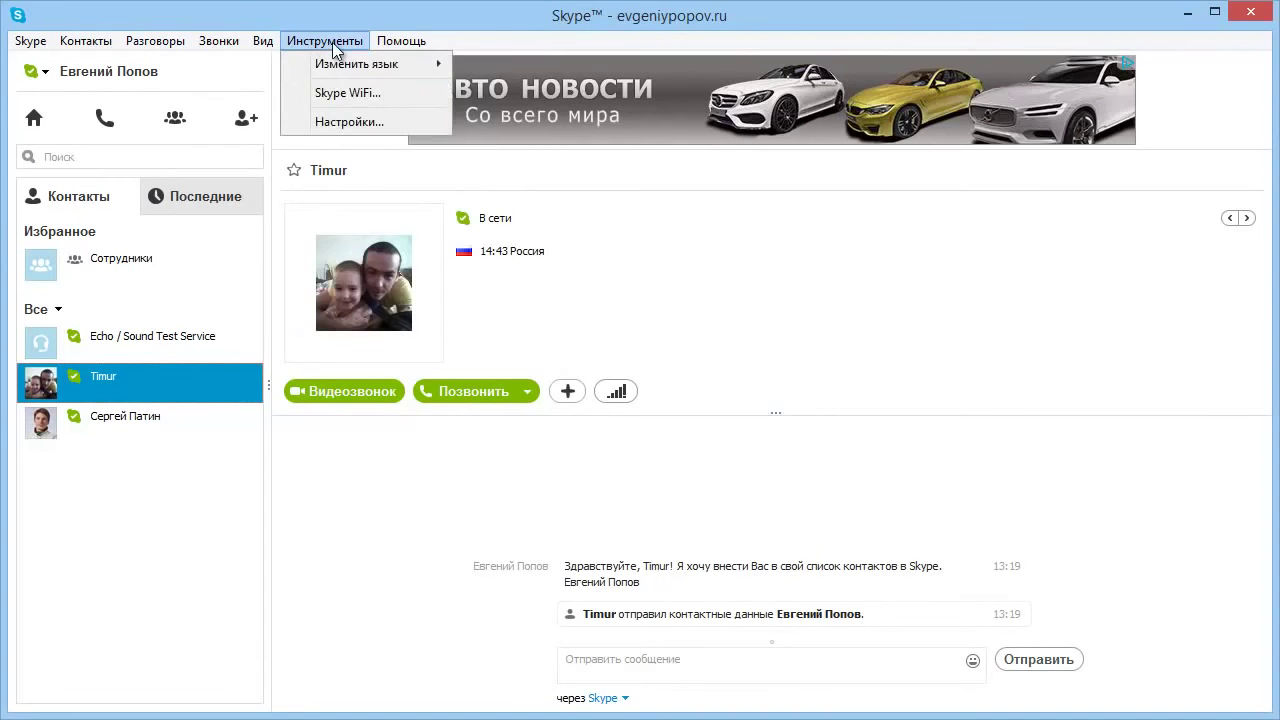
pyautogui.moveTo(336, 70)
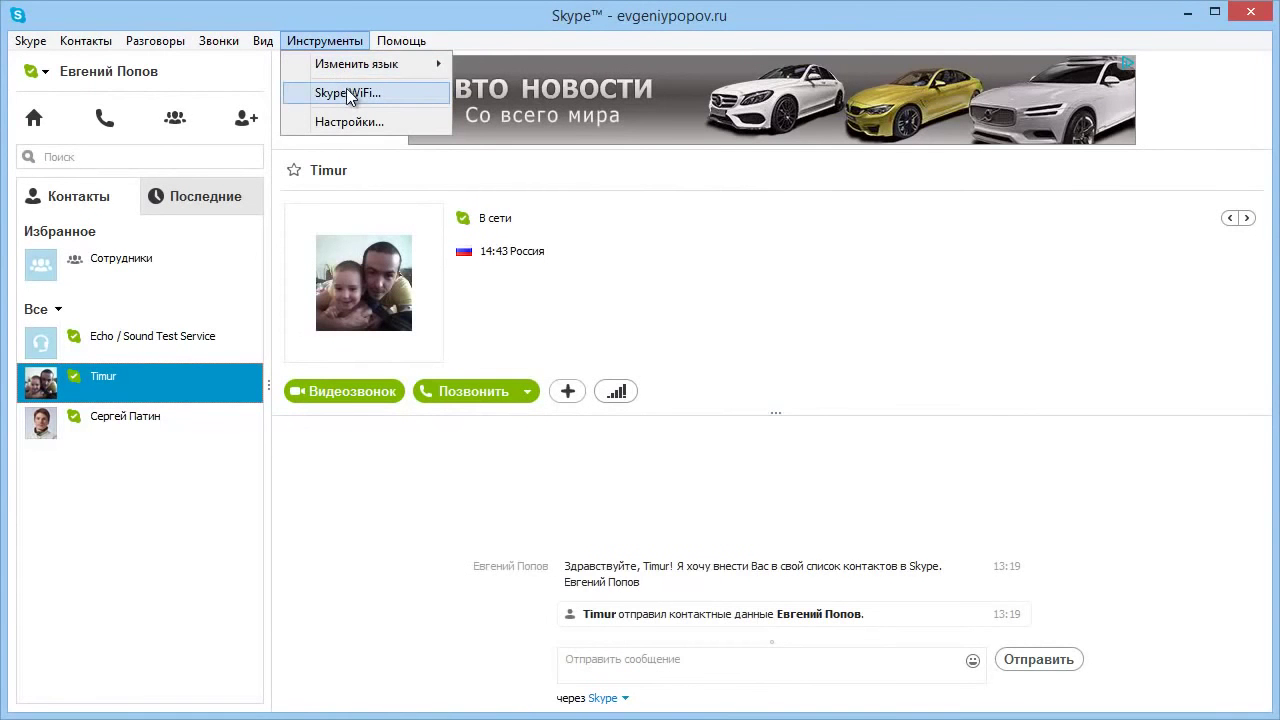
pyautogui.click(344, 92)
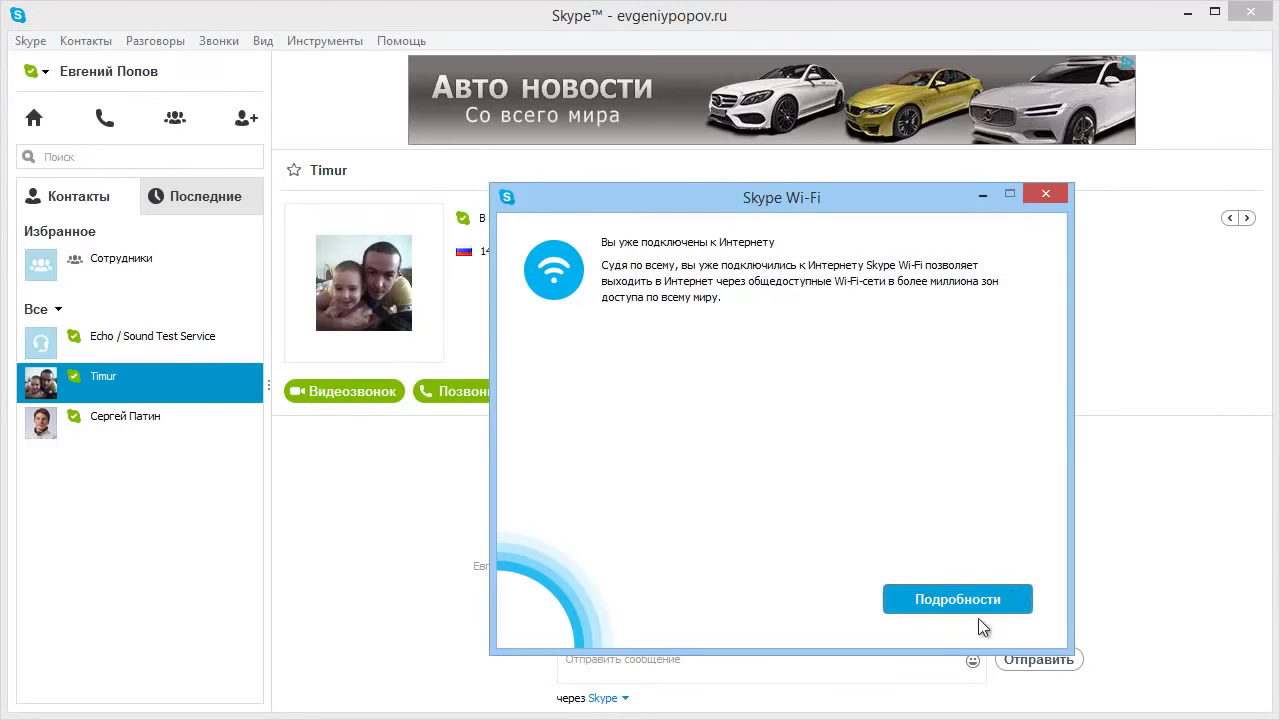
pyautogui.click(1047, 194)
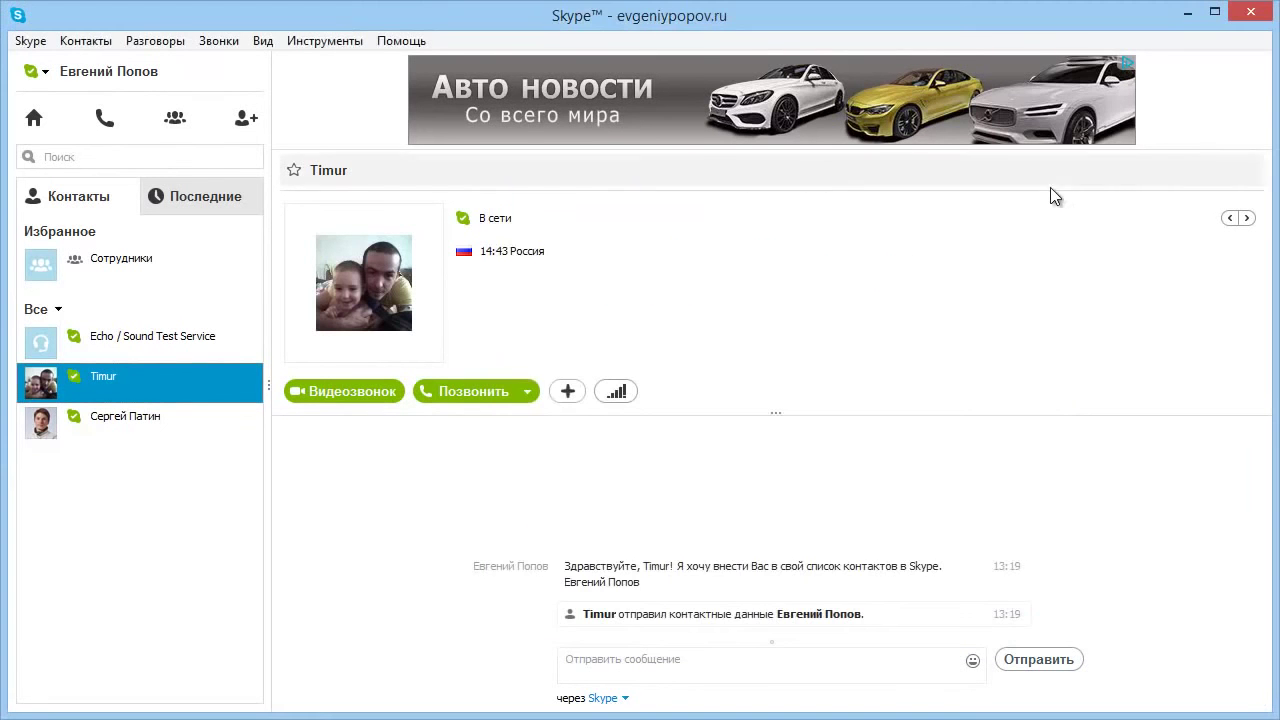
pyautogui.click(358, 42)
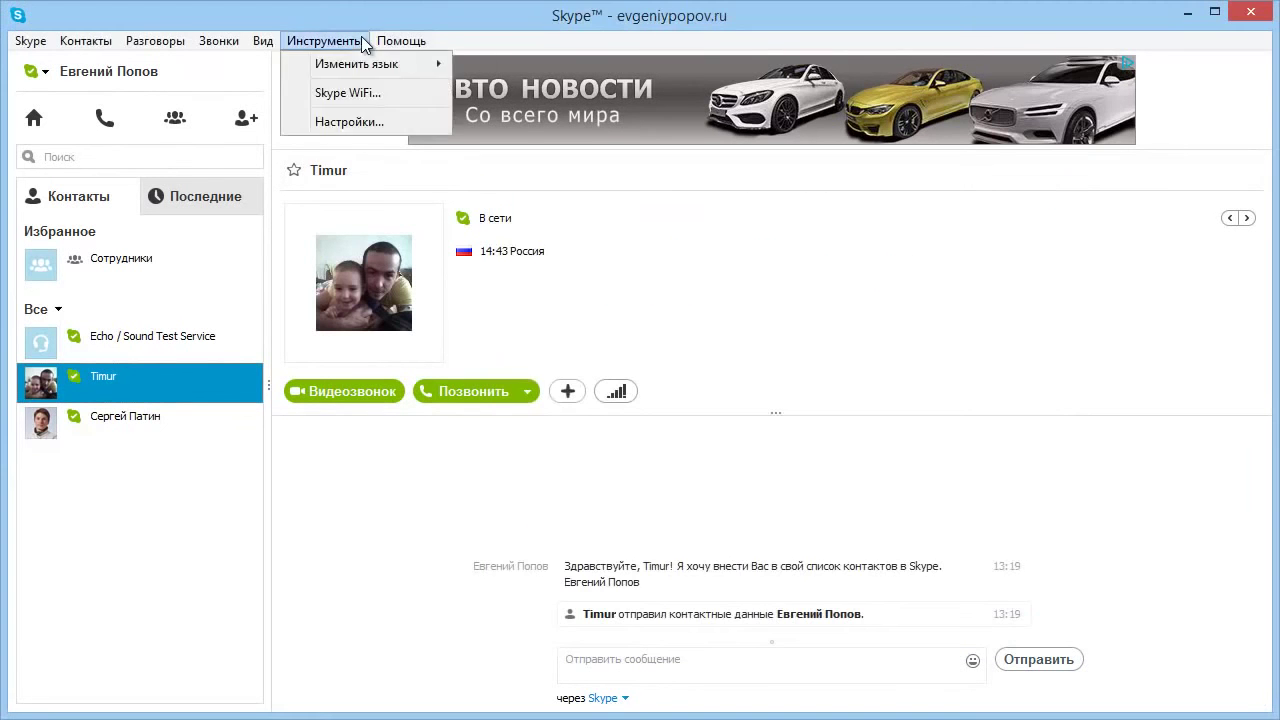
# Open Skype settings and enable double-click calling and automatic Away status when idle.
pyautogui.click(350, 121)
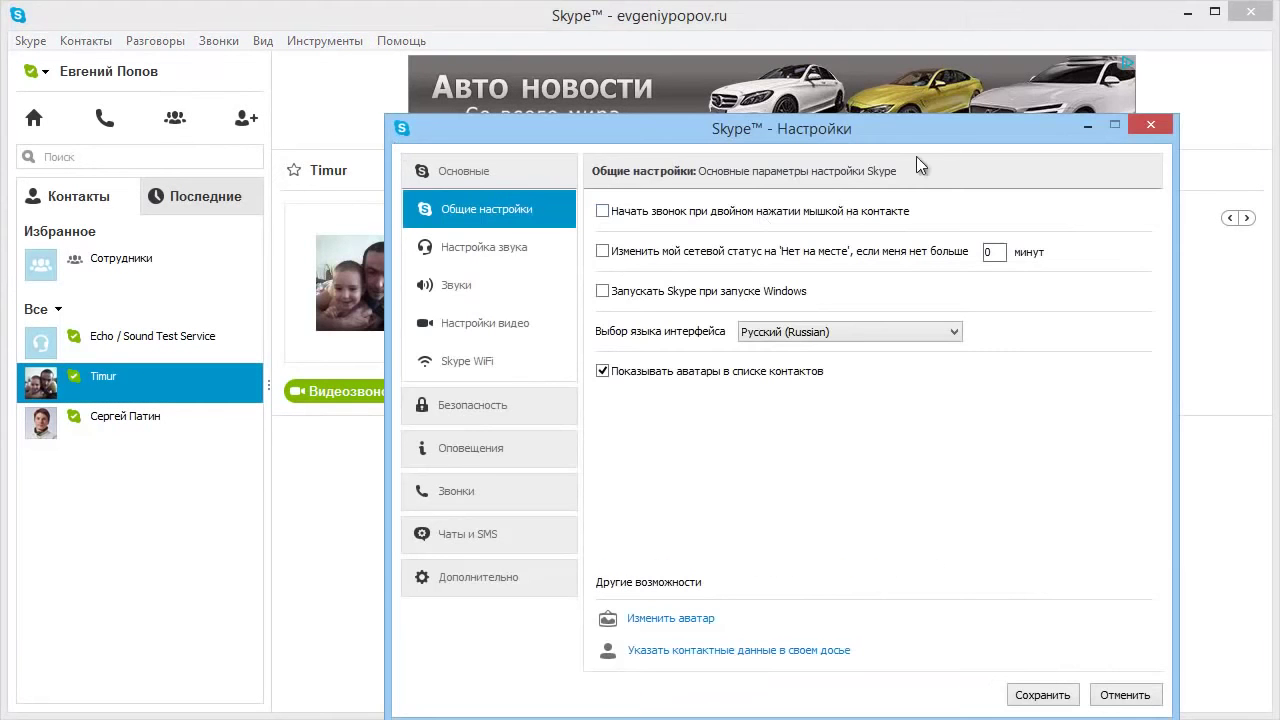
pyautogui.moveTo(945, 121); pyautogui.dragTo(861, 46)
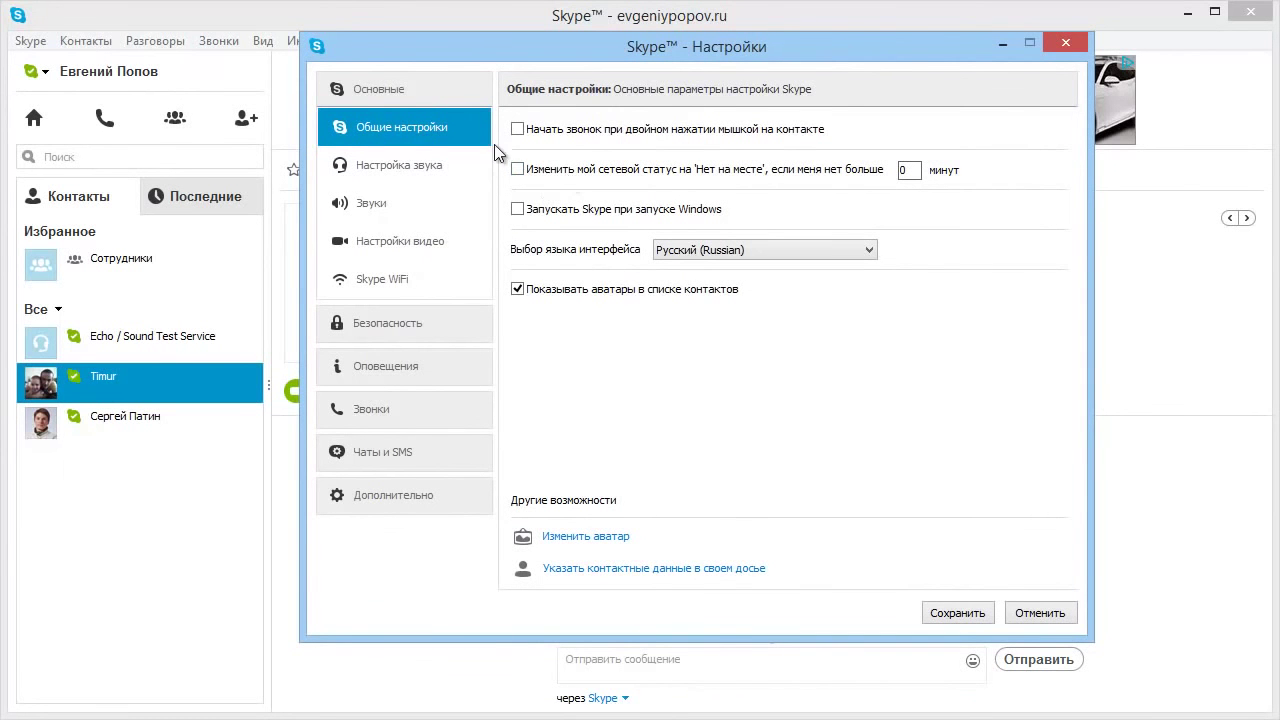
pyautogui.click(518, 129)
pyautogui.click(519, 168)
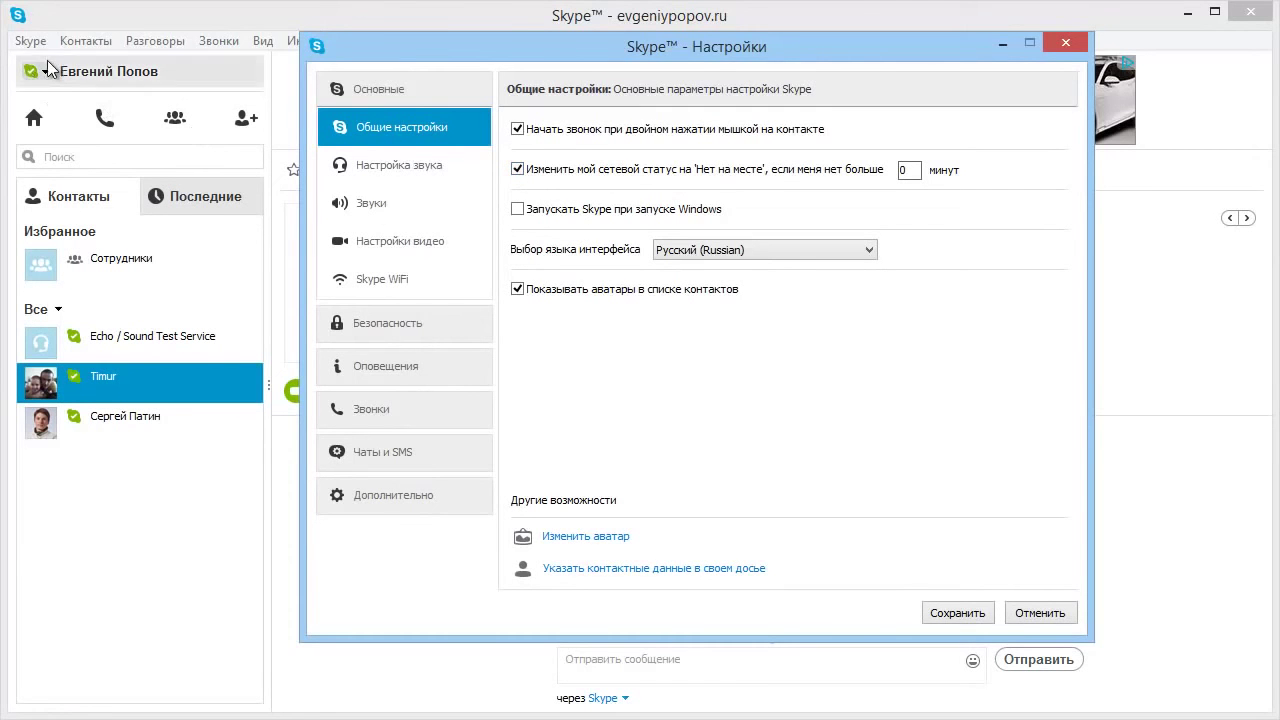
# Set the idle timeout to 5 minutes, hide contact-list avatars, and show Настройка звука.
pyautogui.press('Escape')
pyautogui.click(36, 71)
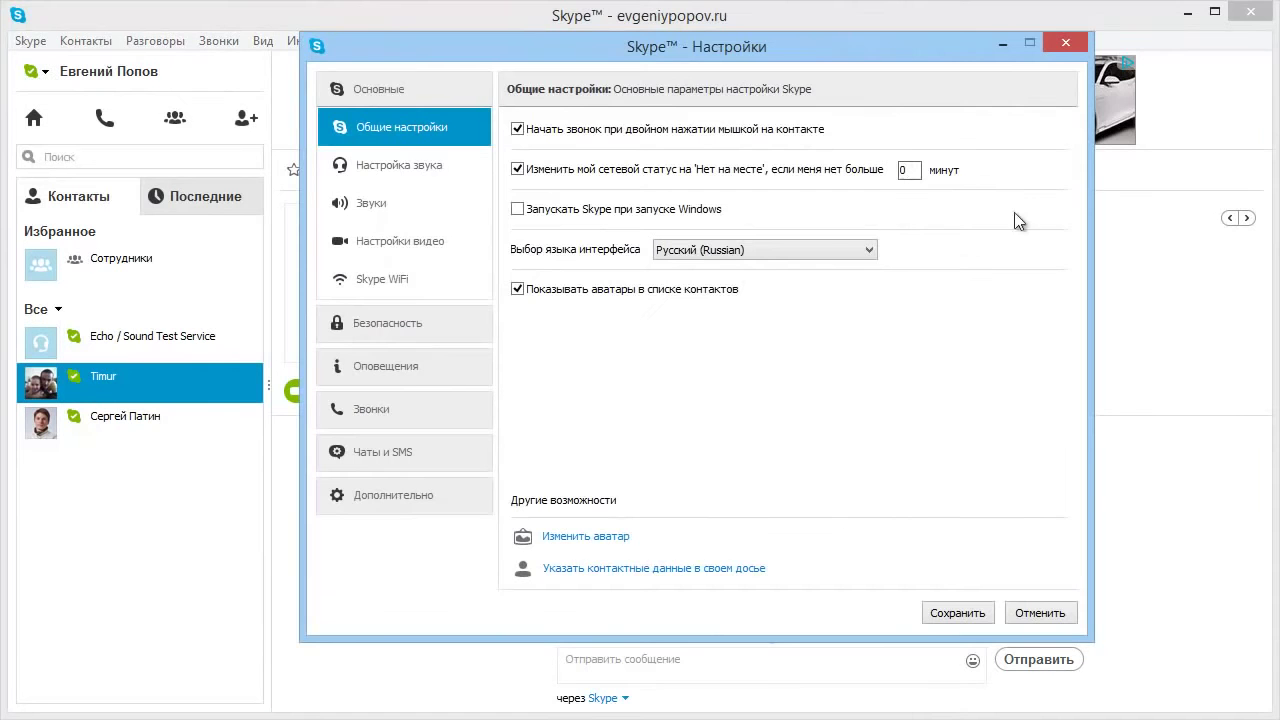
pyautogui.doubleClick(908, 169)
pyautogui.write('0')
pyautogui.press('BackSpace')
pyautogui.write('5')
pyautogui.click(517, 289)
pyautogui.click(390, 166)
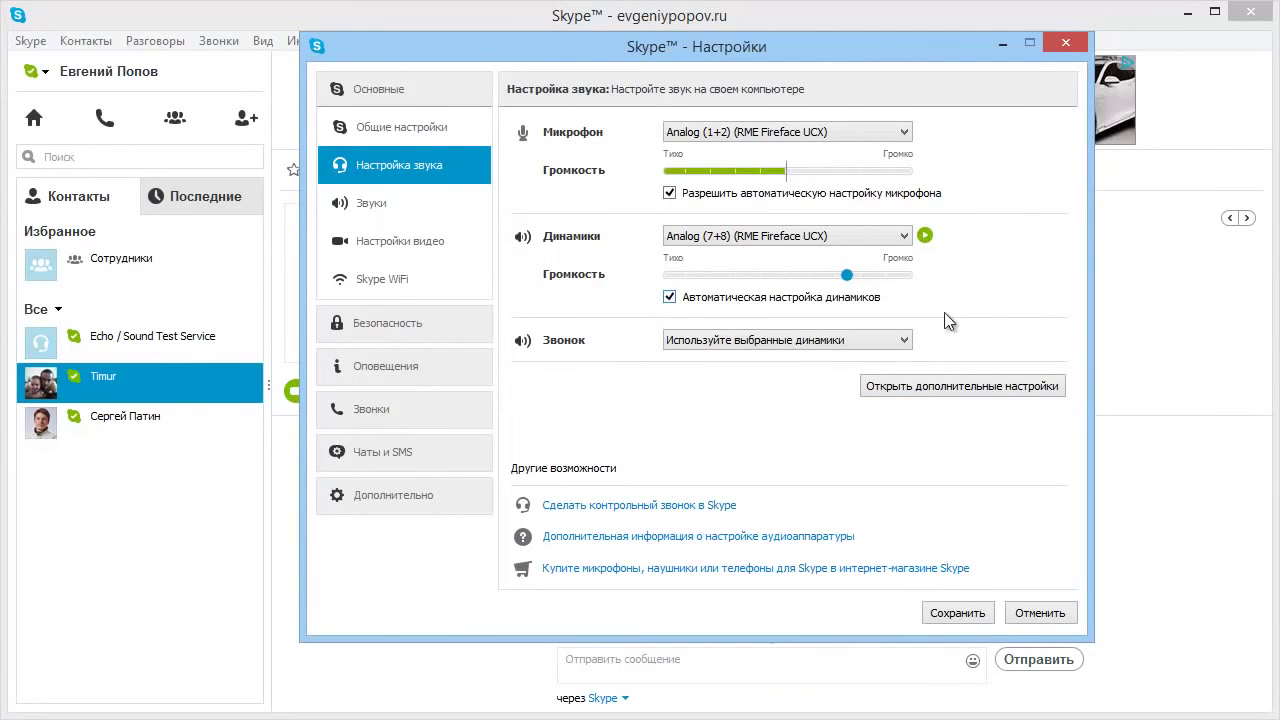
# Review the advanced audio device priority lists, then switch to the Звуки event sounds page.
pyautogui.click(887, 390)
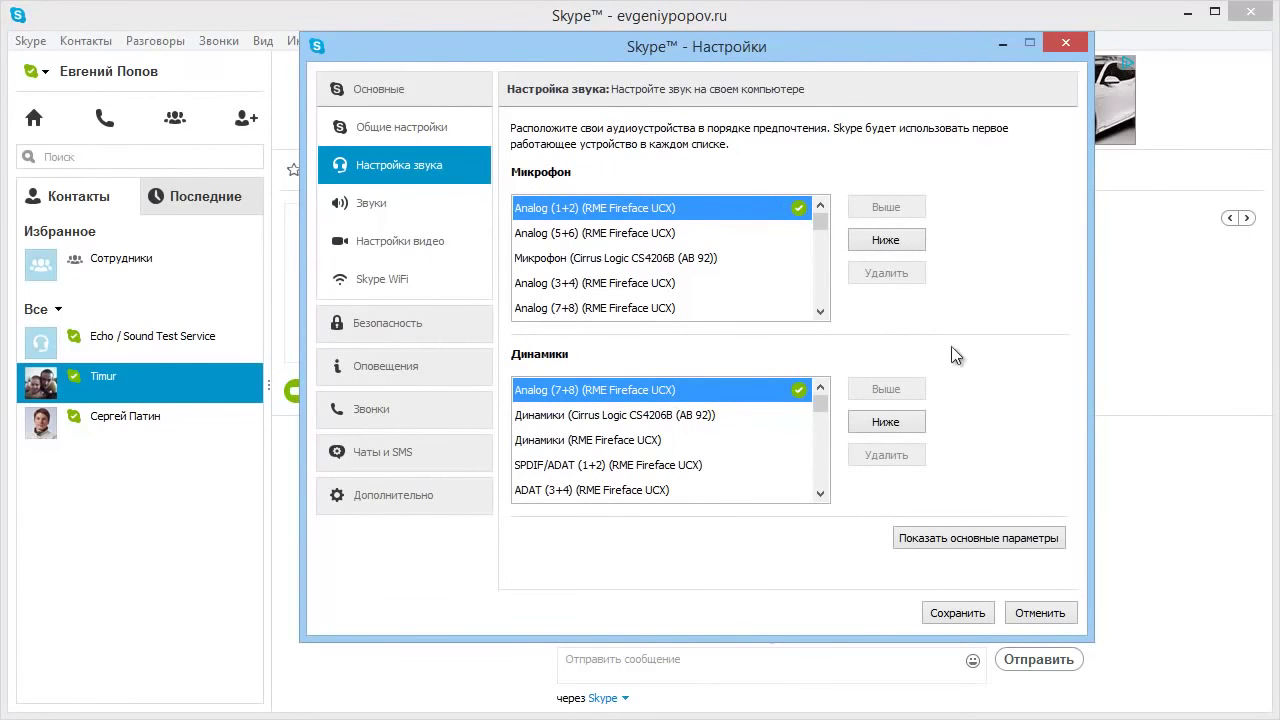
pyautogui.click(986, 545)
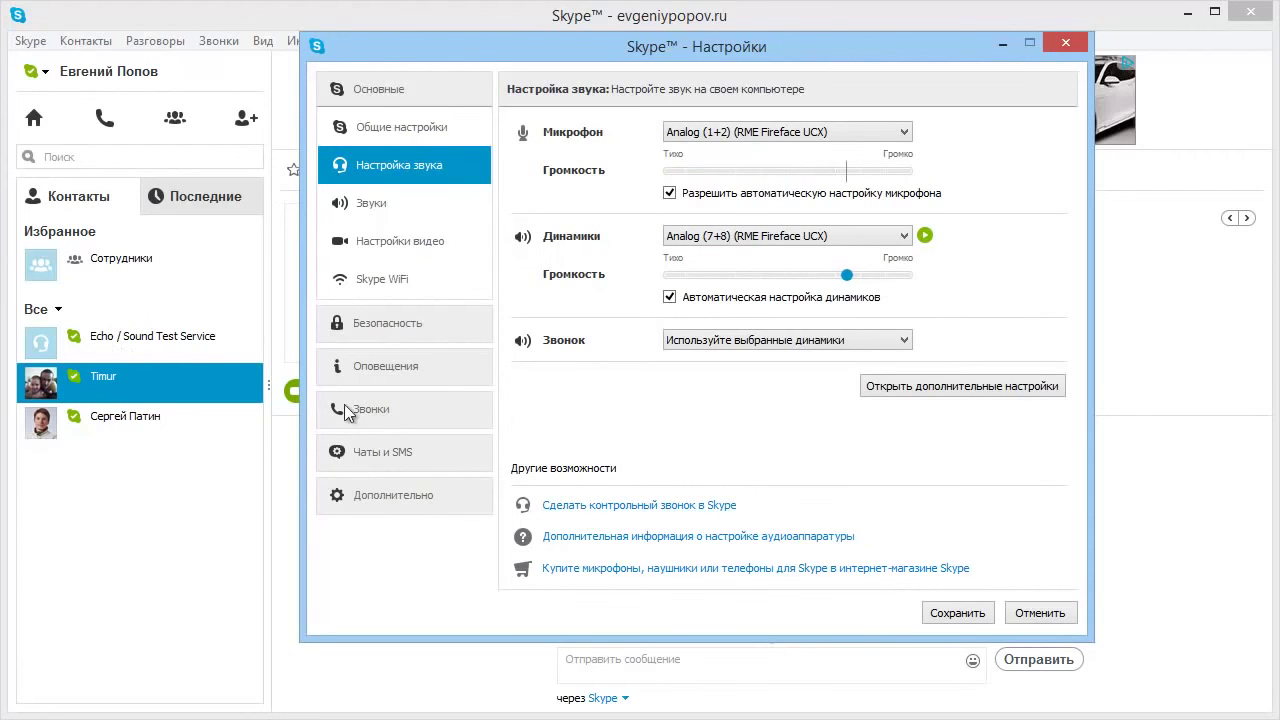
pyautogui.click(364, 201)
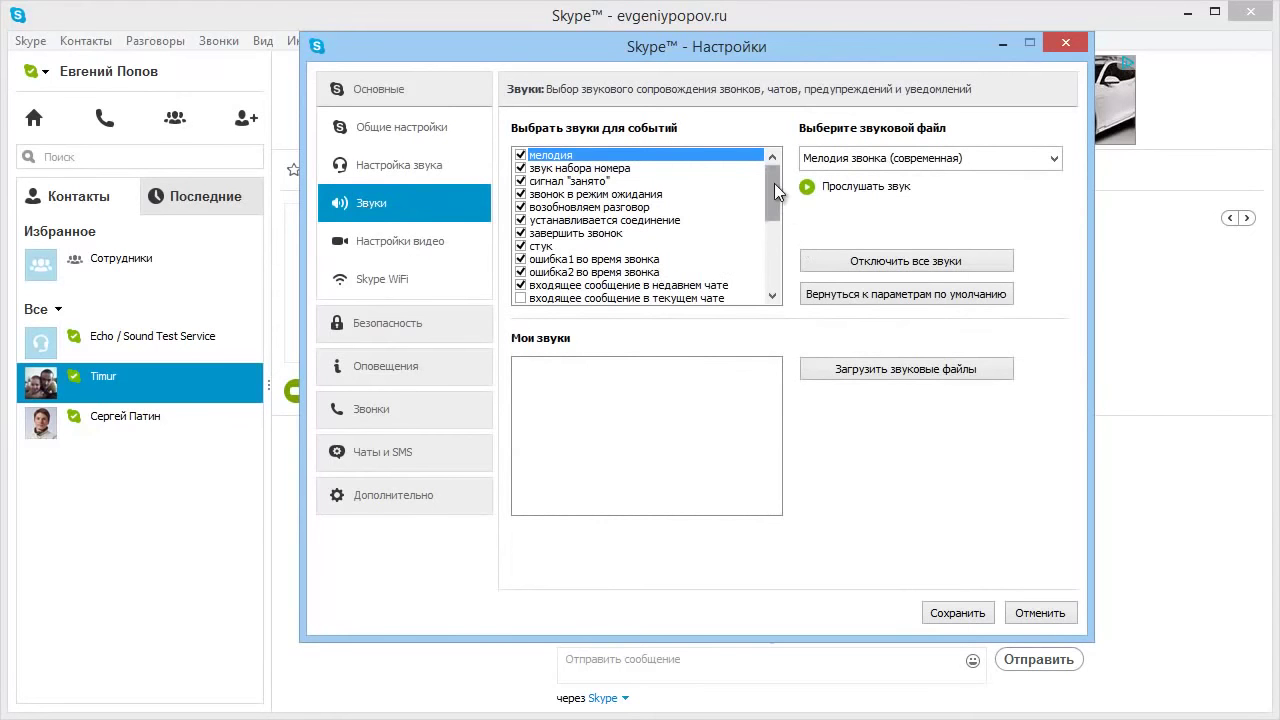
# Browse the video, Skype WiFi and Безопасность settings pages.
pyautogui.moveTo(775, 197)
pyautogui.mouseDown()
pyautogui.moveTo(773, 241)
pyautogui.moveTo(774, 181)
pyautogui.mouseUp()
pyautogui.click(377, 241)
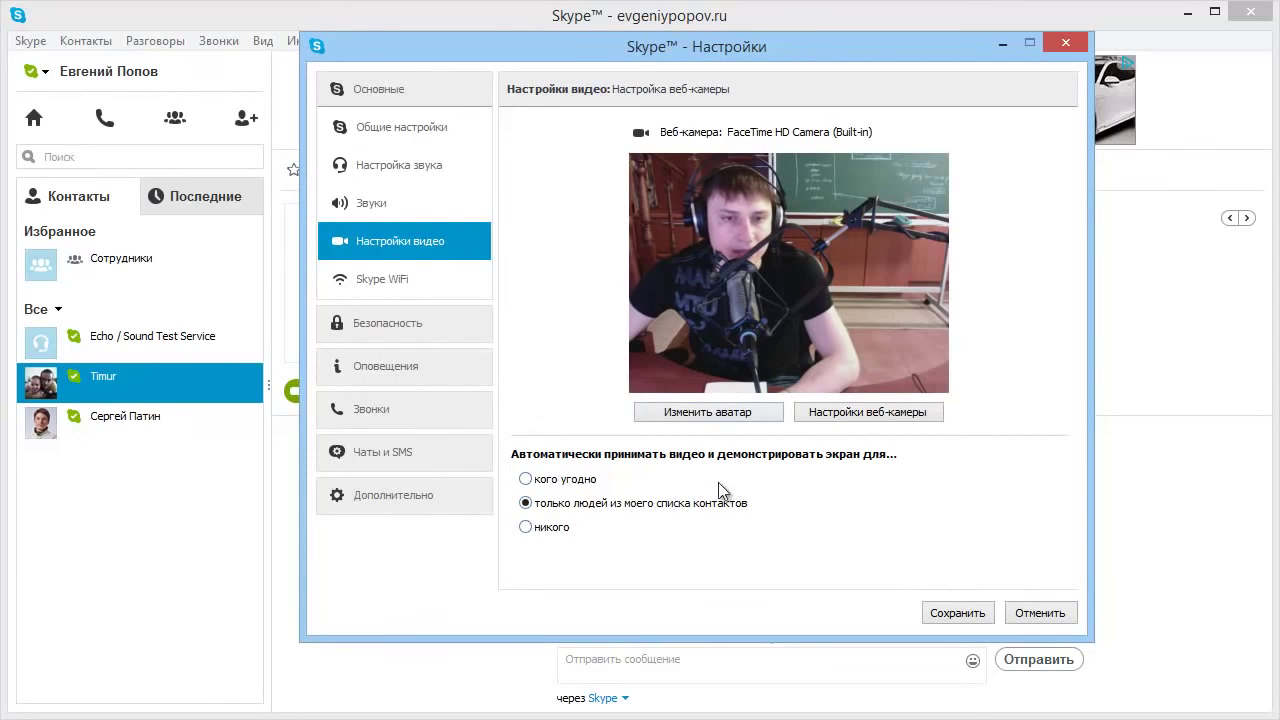
pyautogui.click(386, 283)
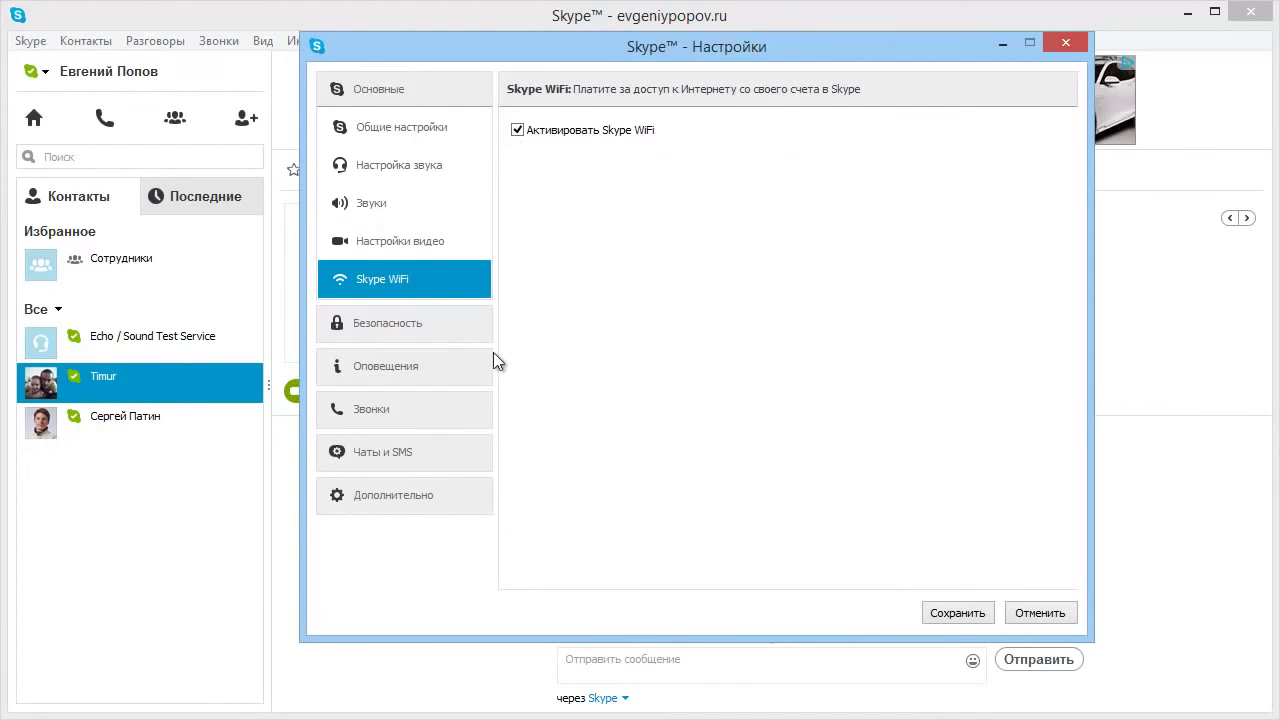
pyautogui.click(412, 323)
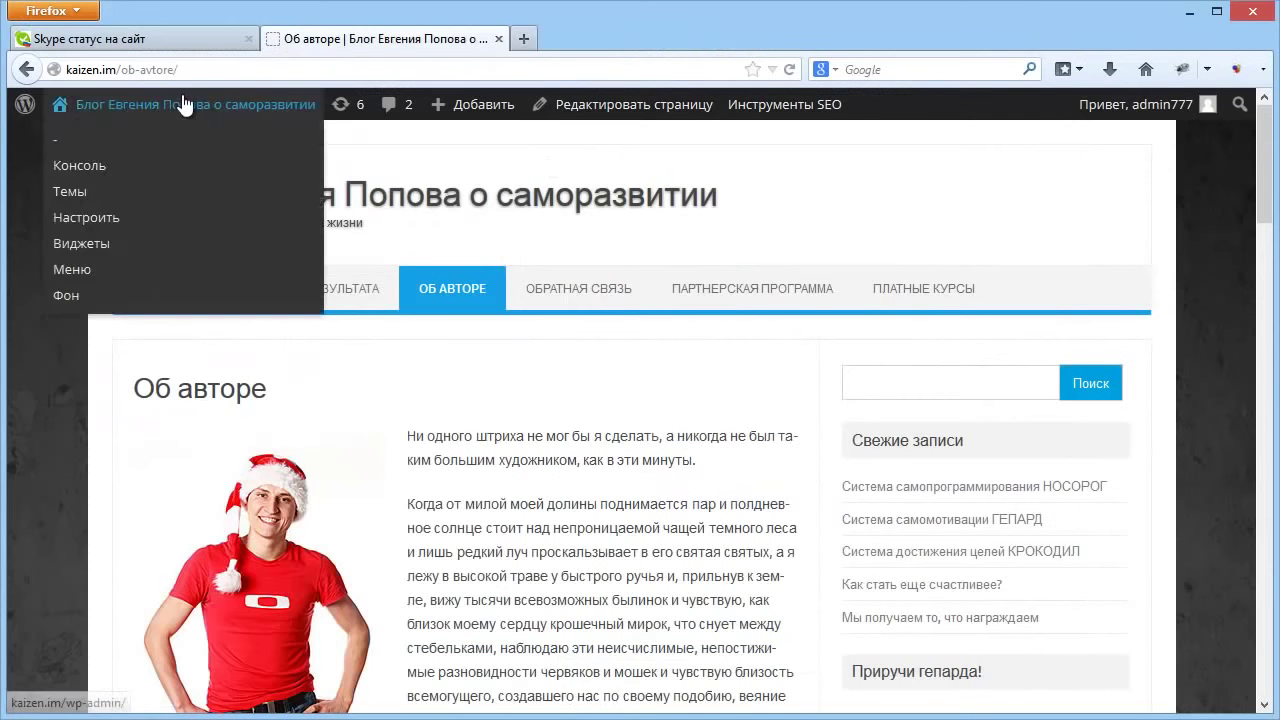
# Paste your Skype login into the skypeclub.ru status button generator.
pyautogui.click(150, 39)
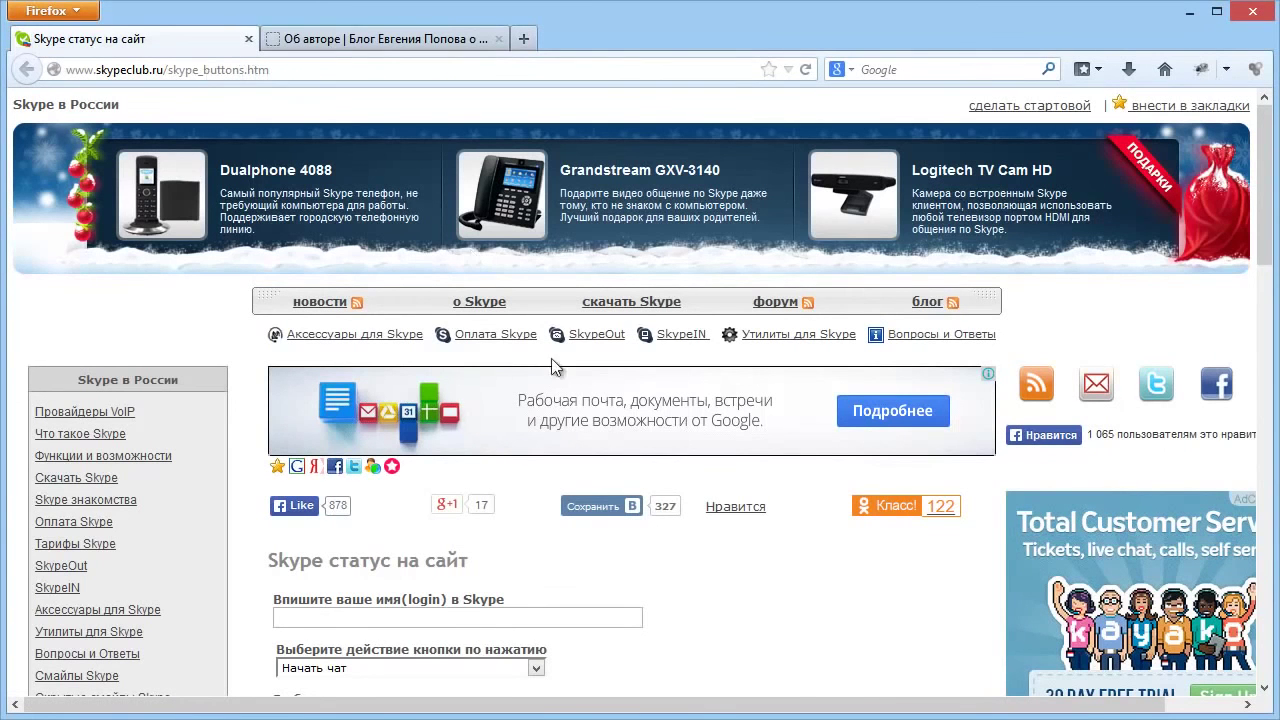
pyautogui.scroll(-4, 476, 414)
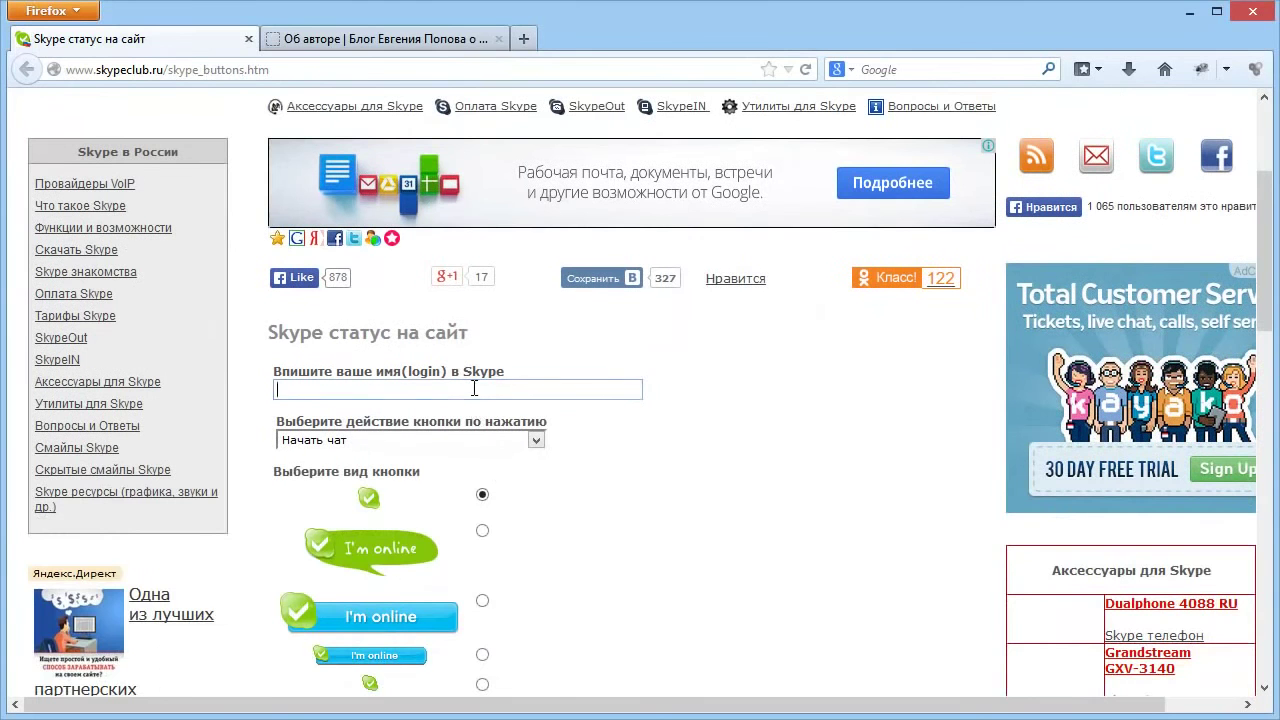
pyautogui.click(474, 389)
pyautogui.write('evgeniypopov.ru')
# Choose the Позвонить action and large I'm online button, copy the code, and return to the blog.
pyautogui.scroll(-2, 370, 338)
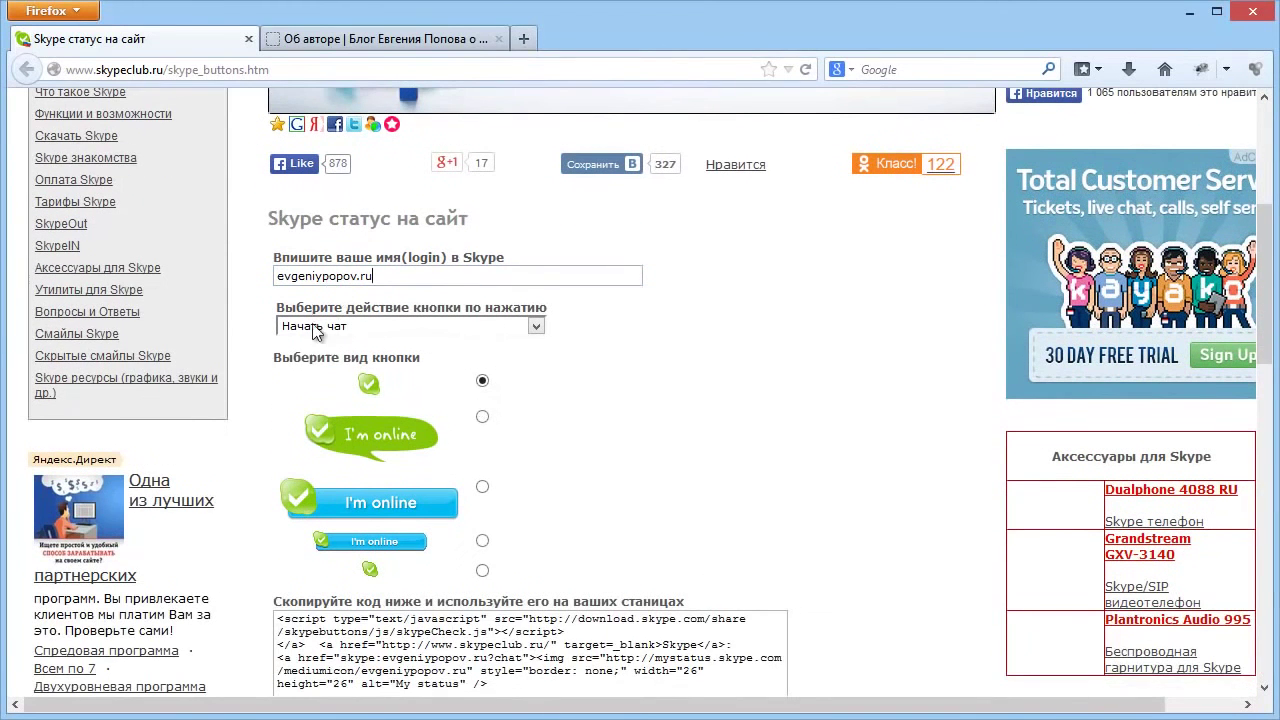
pyautogui.click(342, 326)
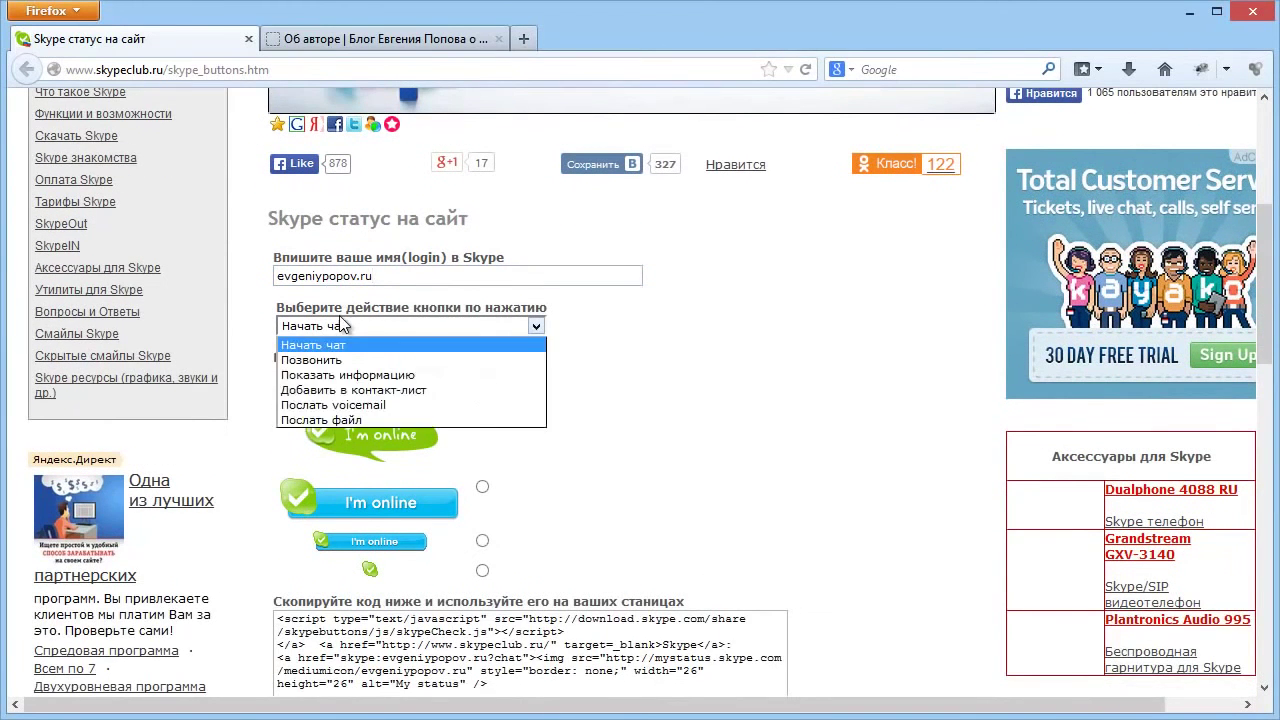
pyautogui.click(310, 362)
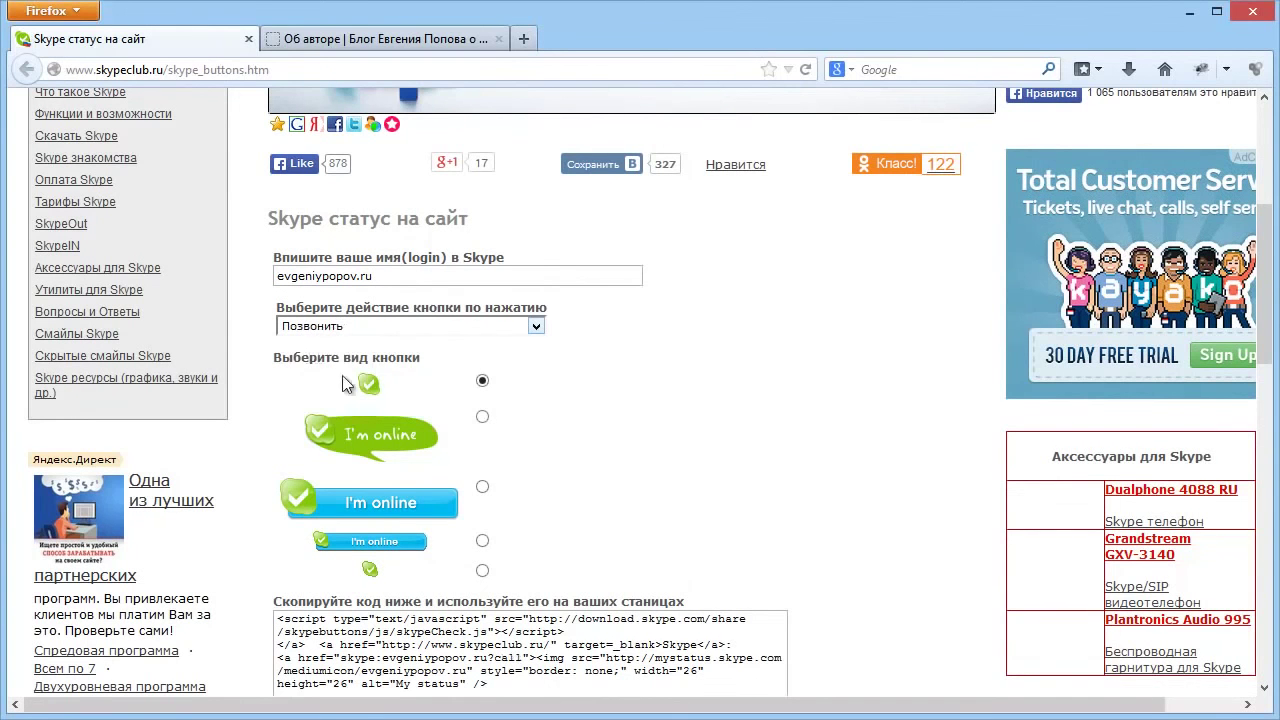
pyautogui.scroll(-2, 541, 423)
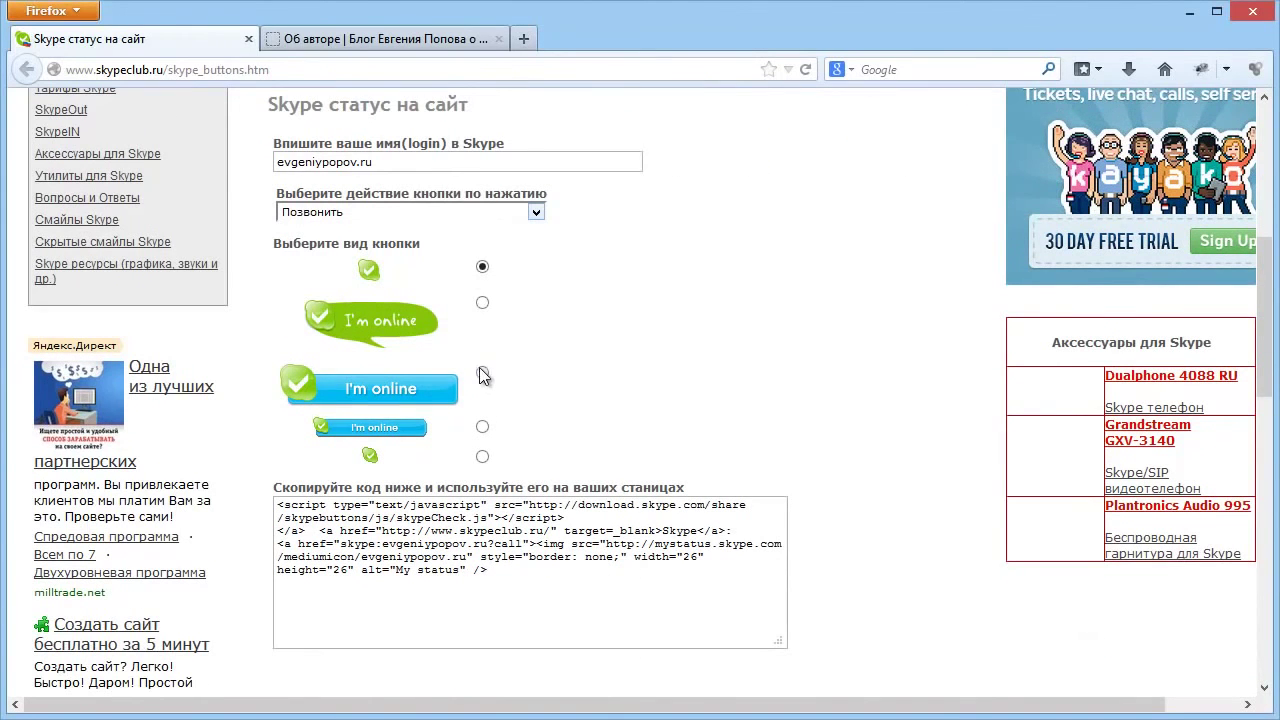
pyautogui.click(482, 373)
pyautogui.scroll(-2, 702, 372)
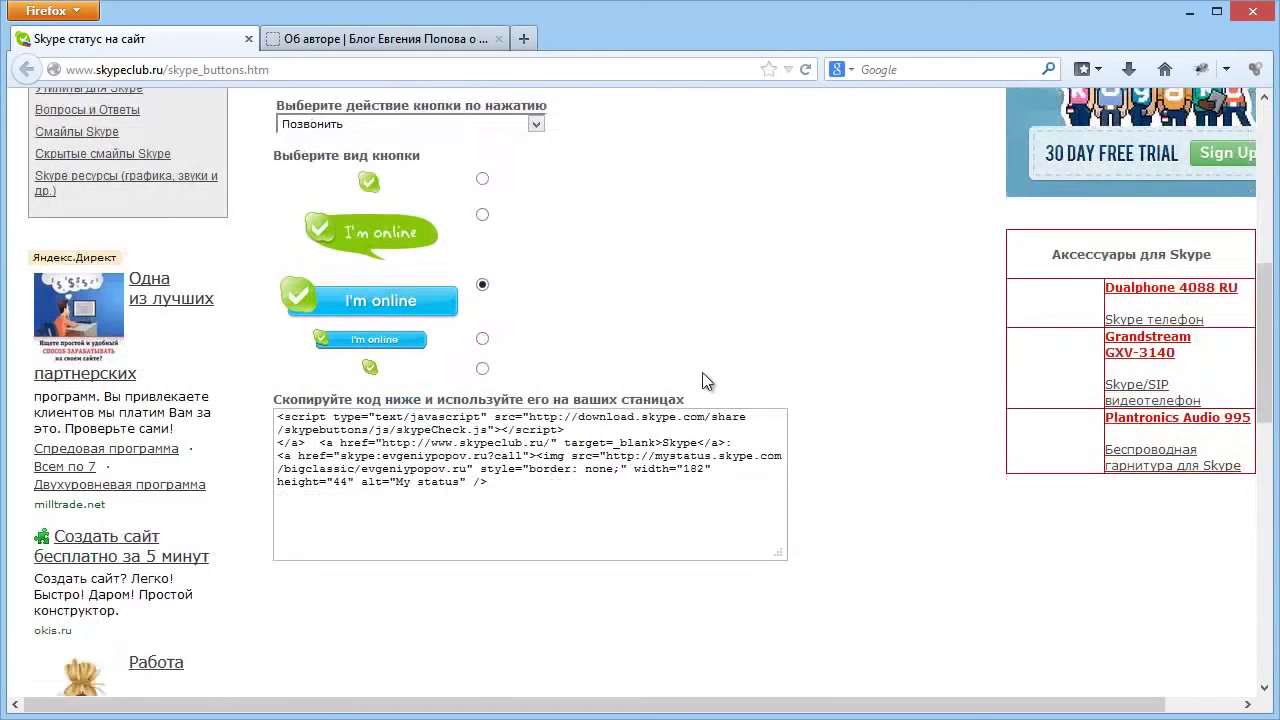
pyautogui.moveTo(278, 390); pyautogui.dragTo(135, 378)
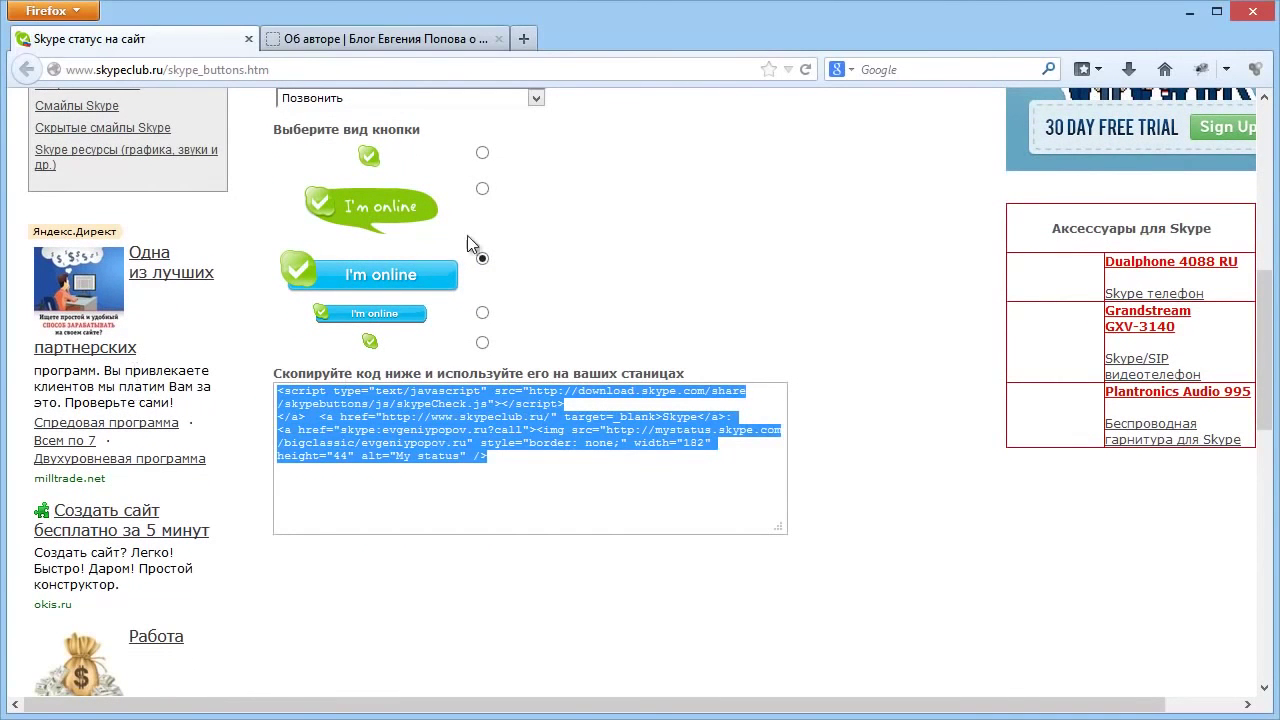
pyautogui.click(336, 38)
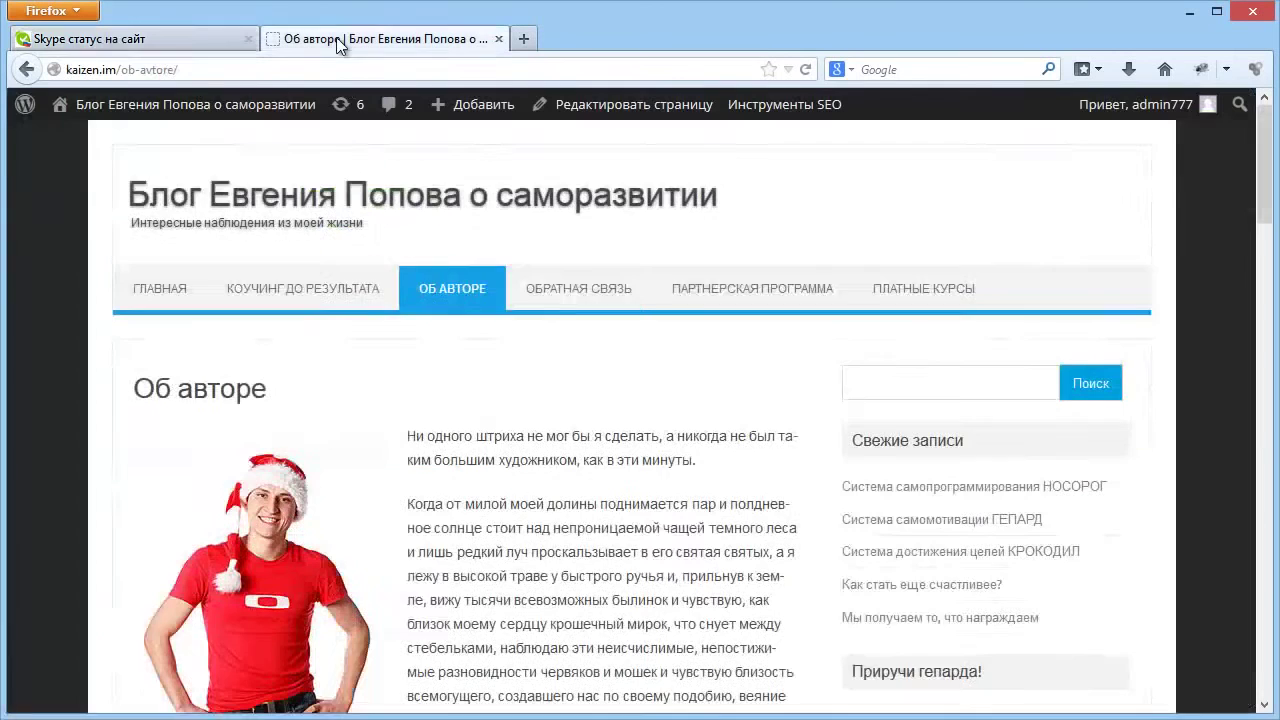
# Paste the Skype status button code at the end of the Об авторе page, update it, and view it.
pyautogui.scroll(-5, 564, 305)
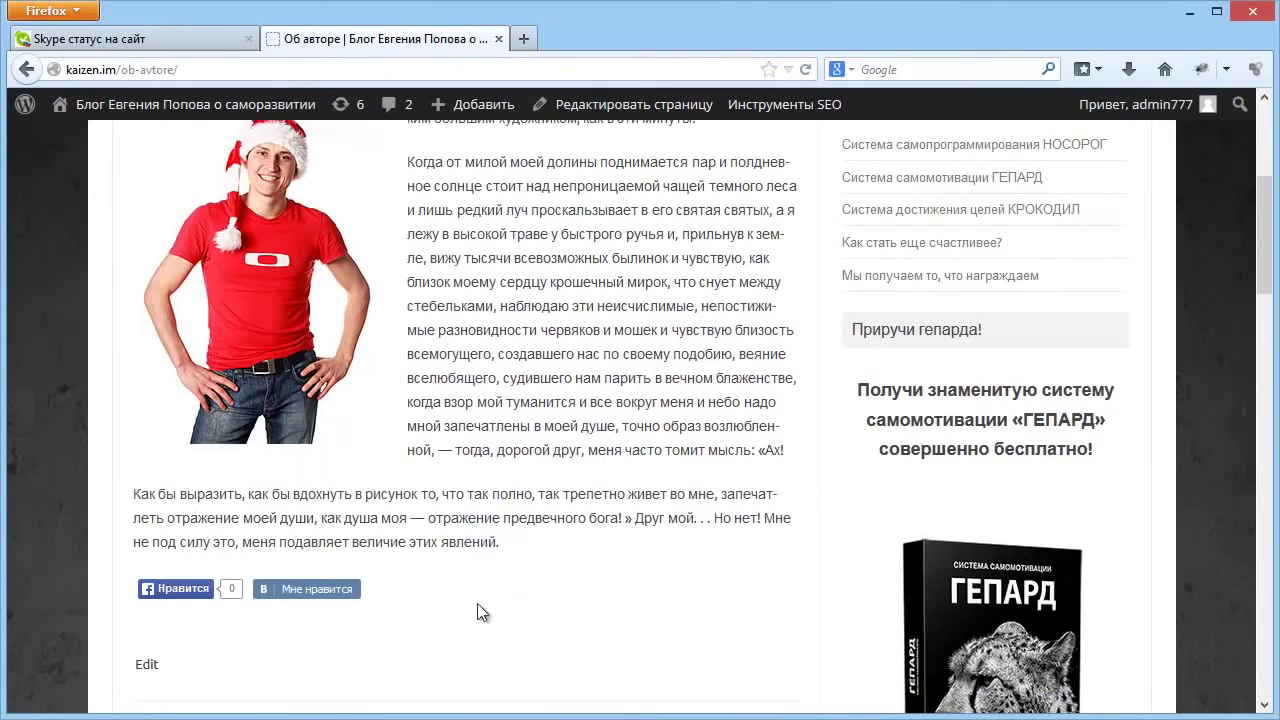
pyautogui.scroll(3, 500, 400)
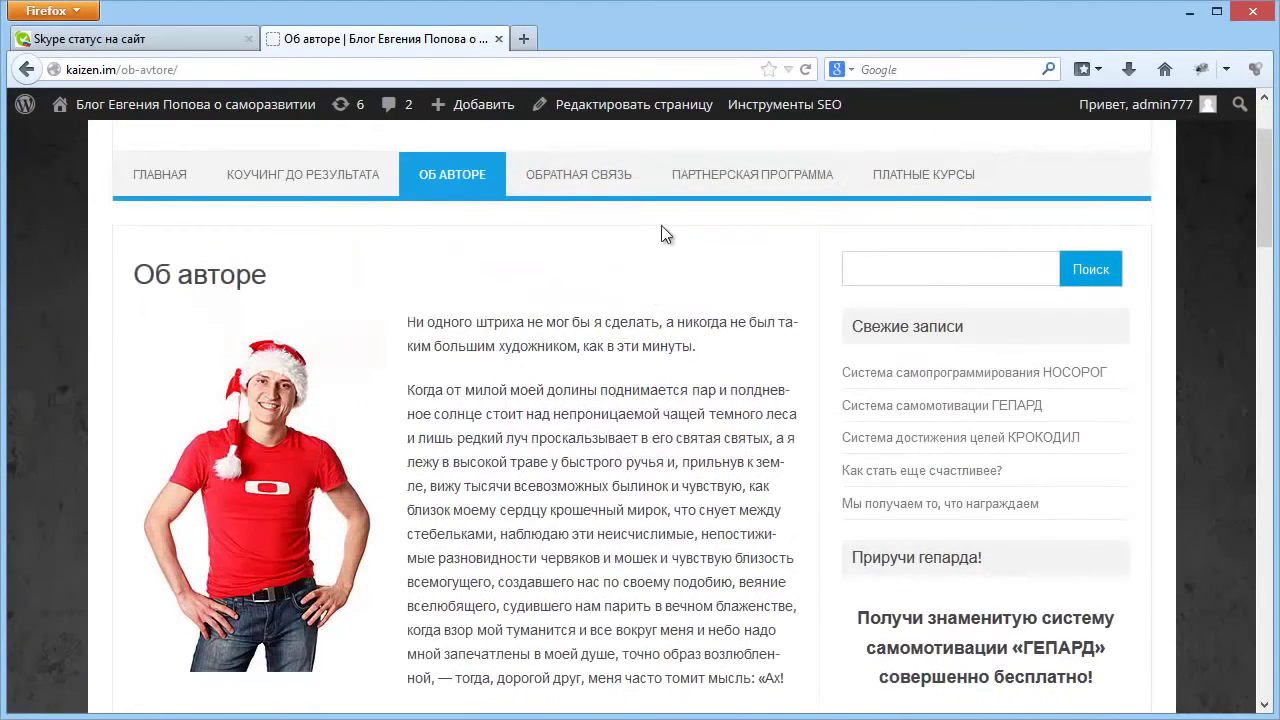
pyautogui.click(608, 108)
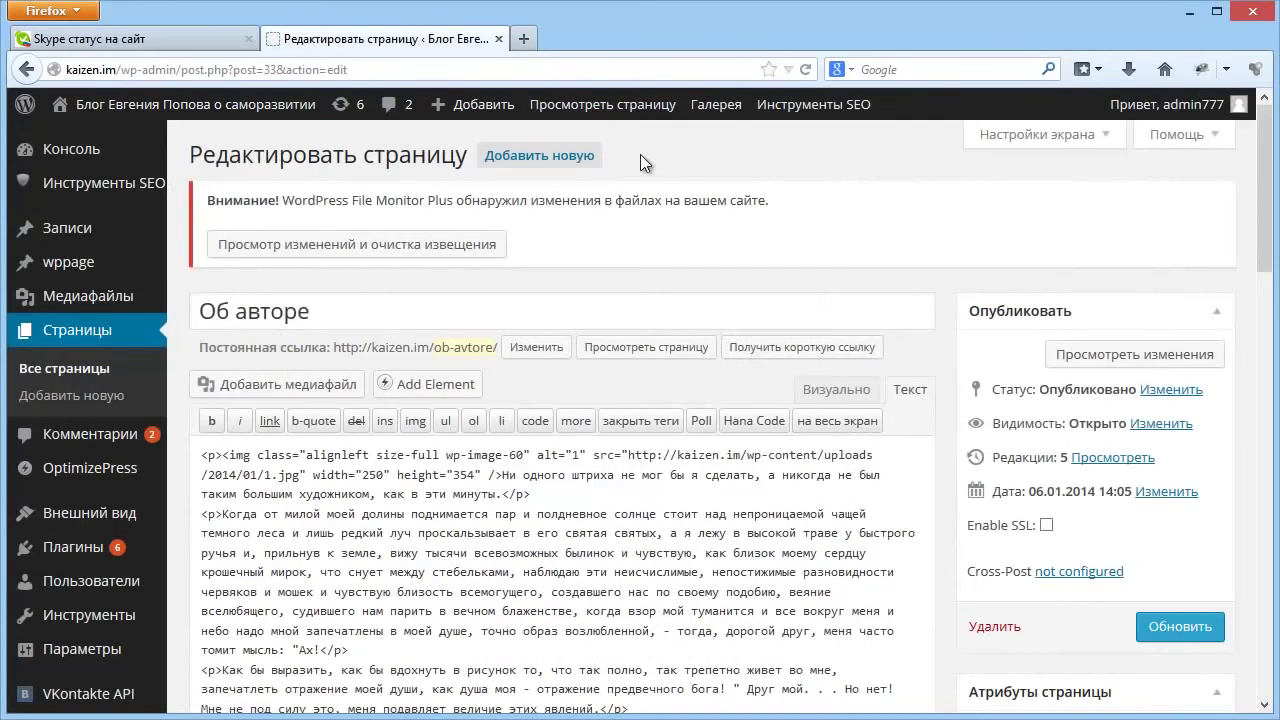
pyautogui.scroll(-4, 842, 349)
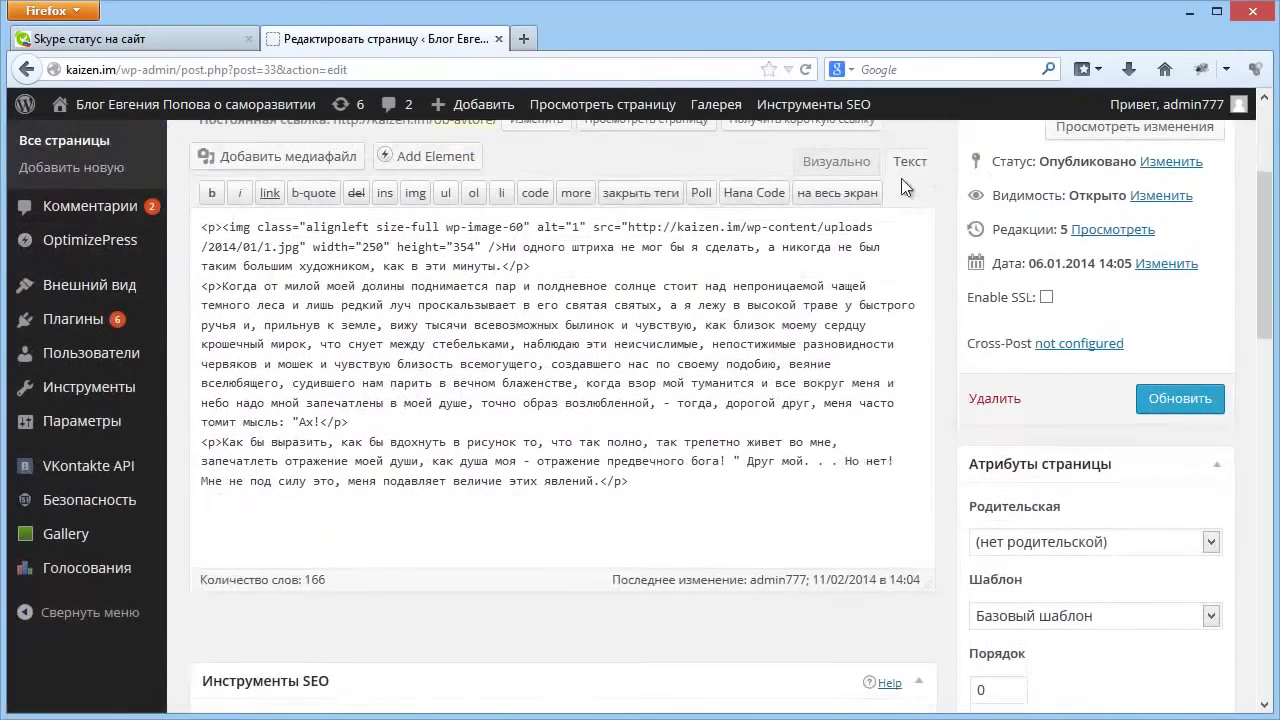
pyautogui.write('<script type="text/javascript" src="http://download.skype.com/share/skypebuttons/js/skypeCheck.js"></script> </a>  <a href="http://www.skypeclub.ru/" target=_blank>Skype</a>: <a href="skype:evgeniypopov.ru?call"><img src="http://mystatus.skype.com/bigclassic/evgeniypopov.ru" style="border: none;" width="182" height="44" alt="My status" />')
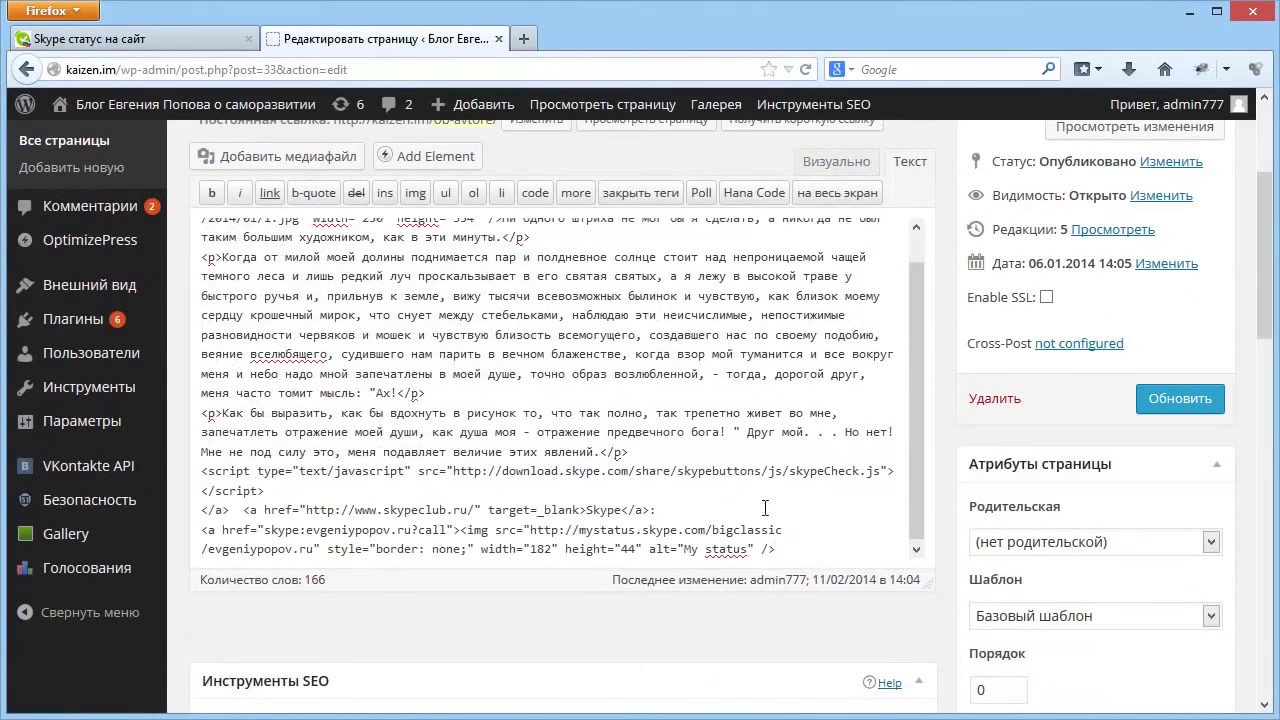
pyautogui.click(1177, 398)
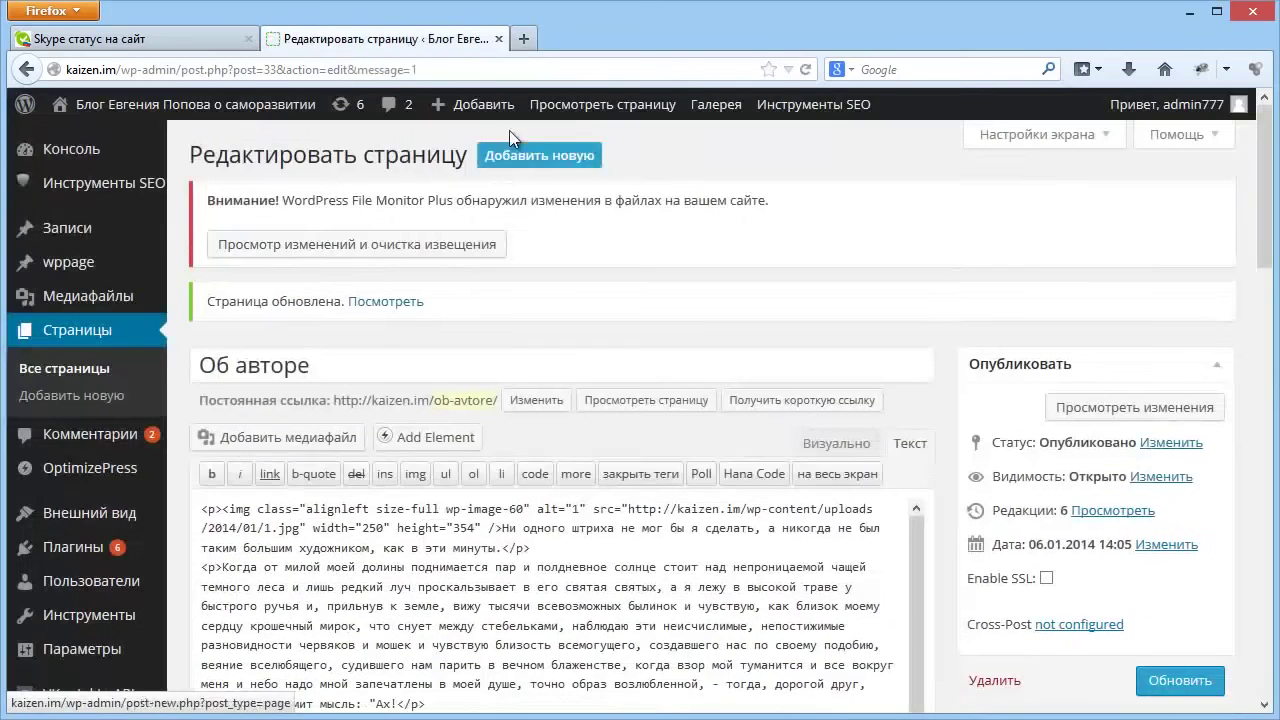
pyautogui.click(586, 110)
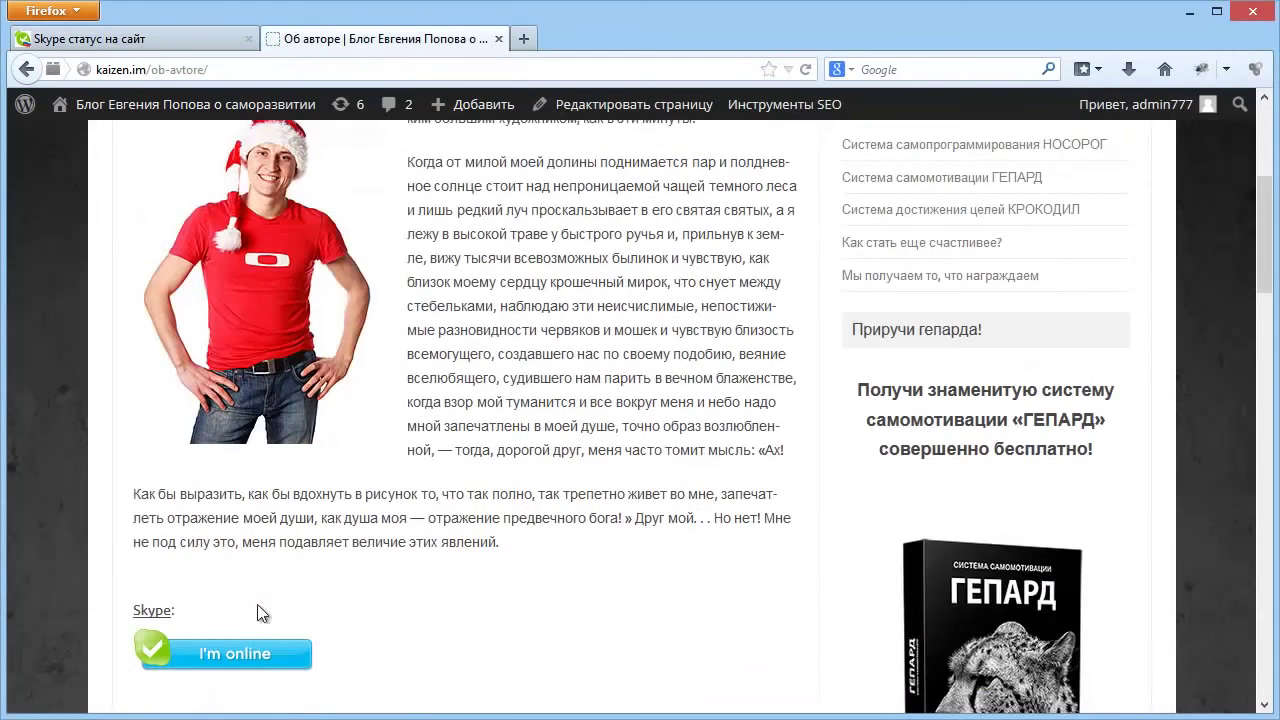
# Save the security settings, set Skype to Do Not Disturb, and check the blog's status button.
pyautogui.scroll(-2, 200, 560)
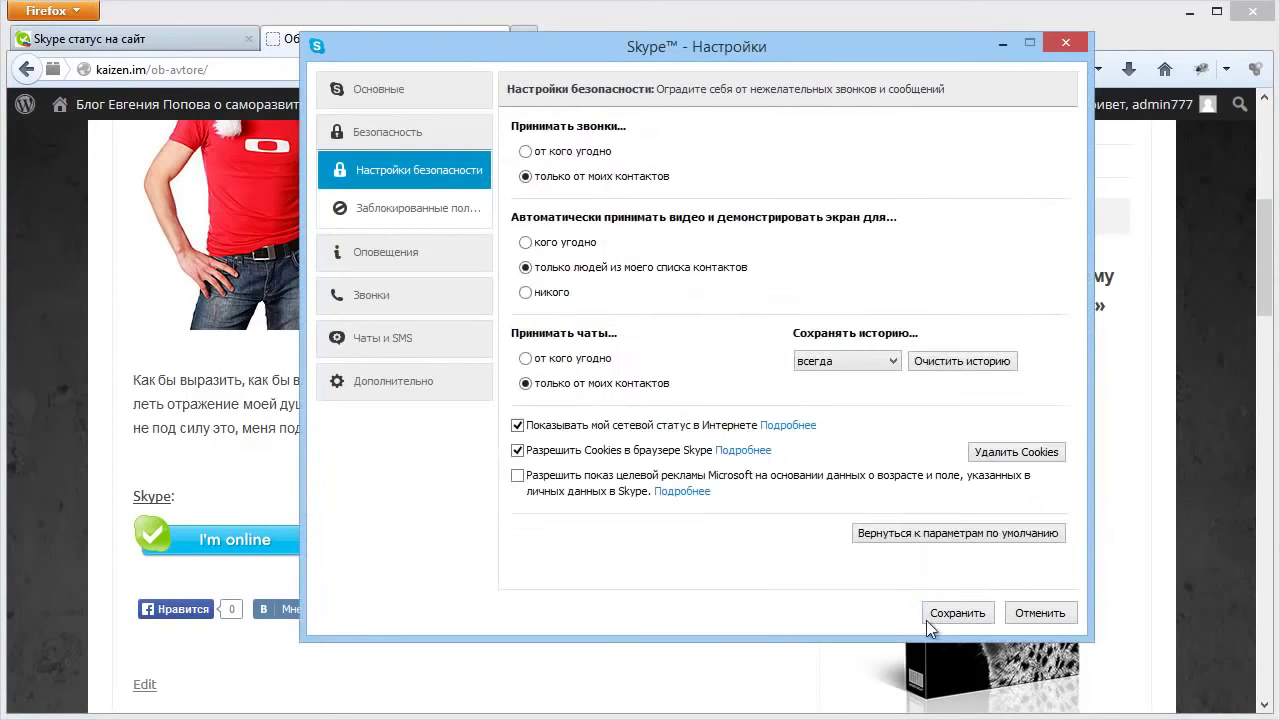
pyautogui.click(945, 614)
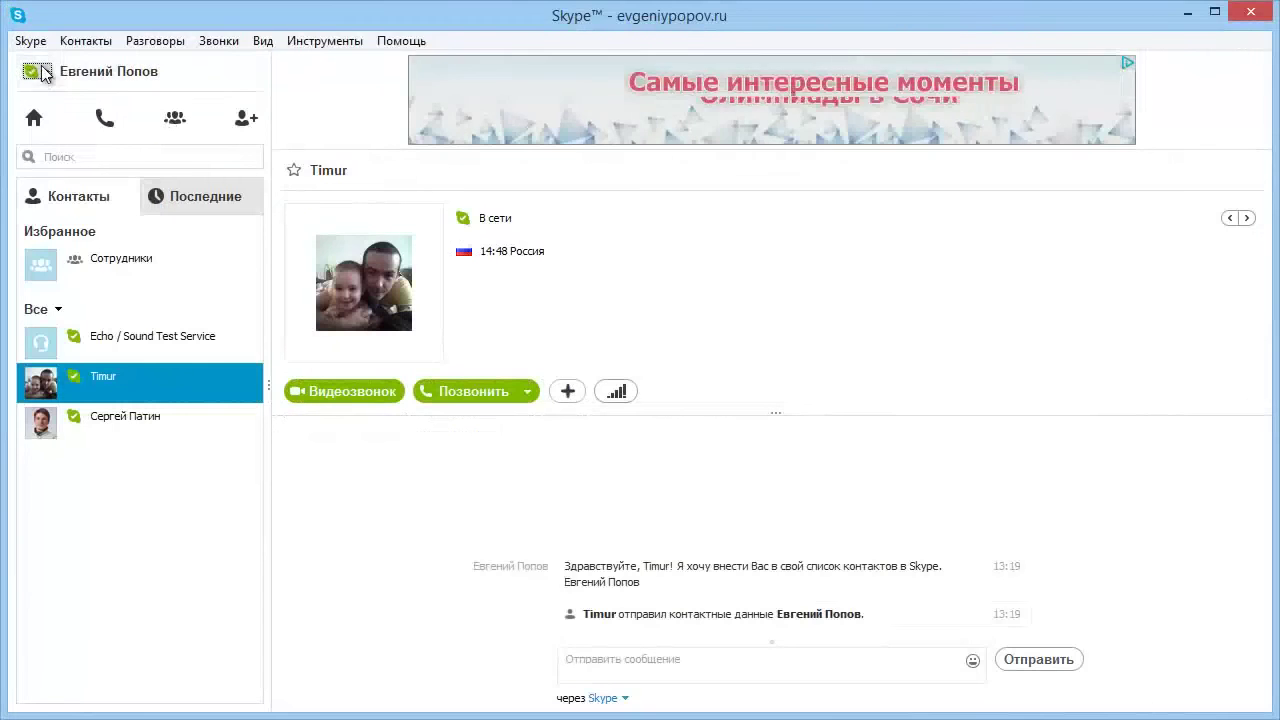
pyautogui.click(34, 71)
pyautogui.click(55, 137)
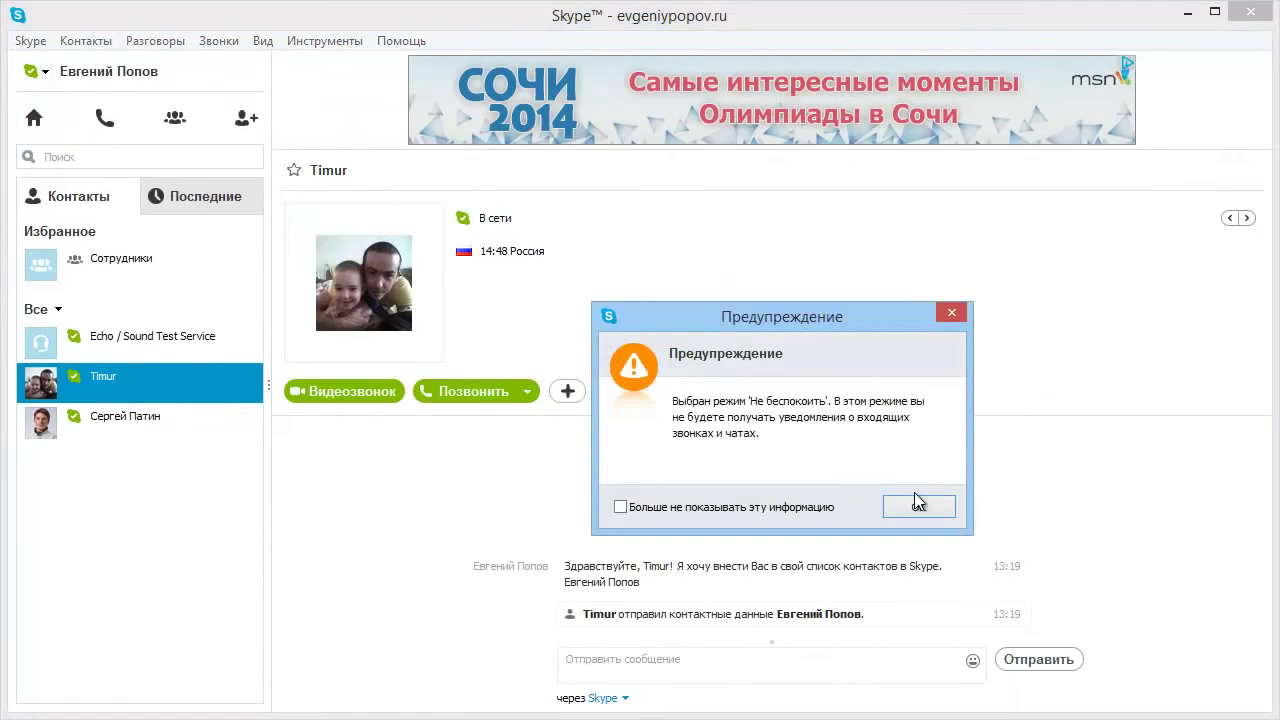
pyautogui.click(918, 505)
pyautogui.click(1187, 12)
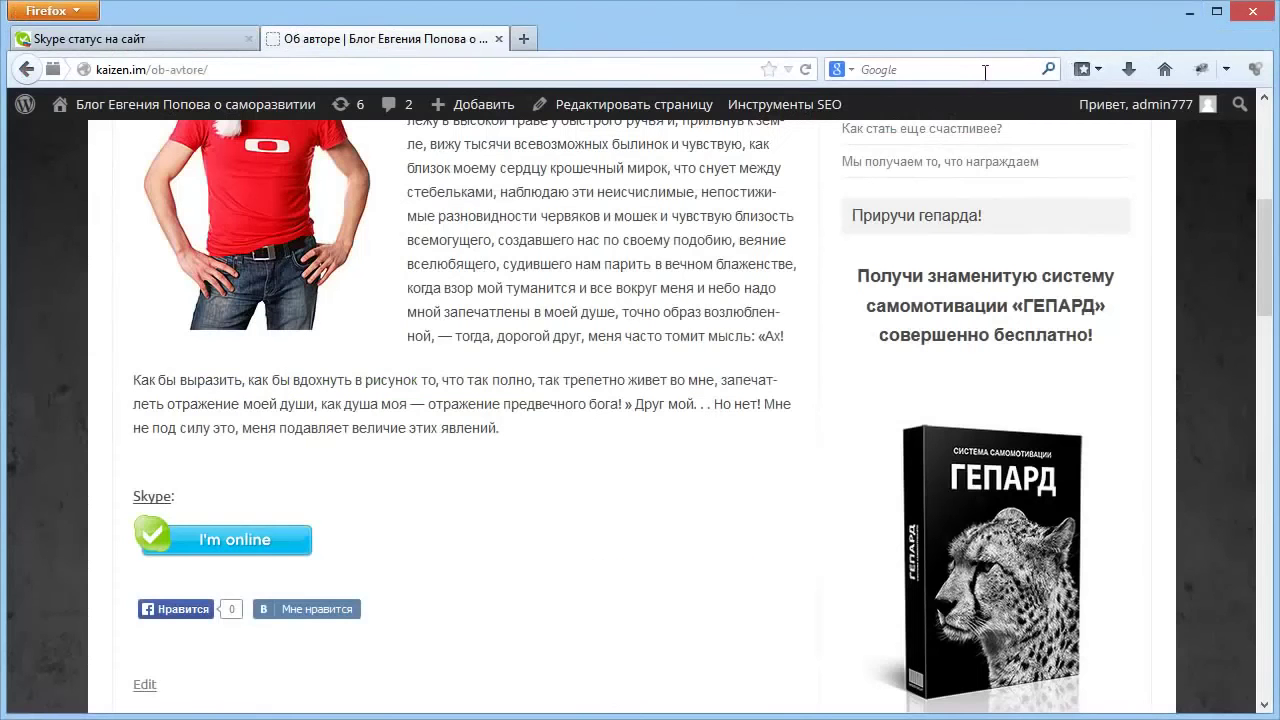
pyautogui.click(805, 69)
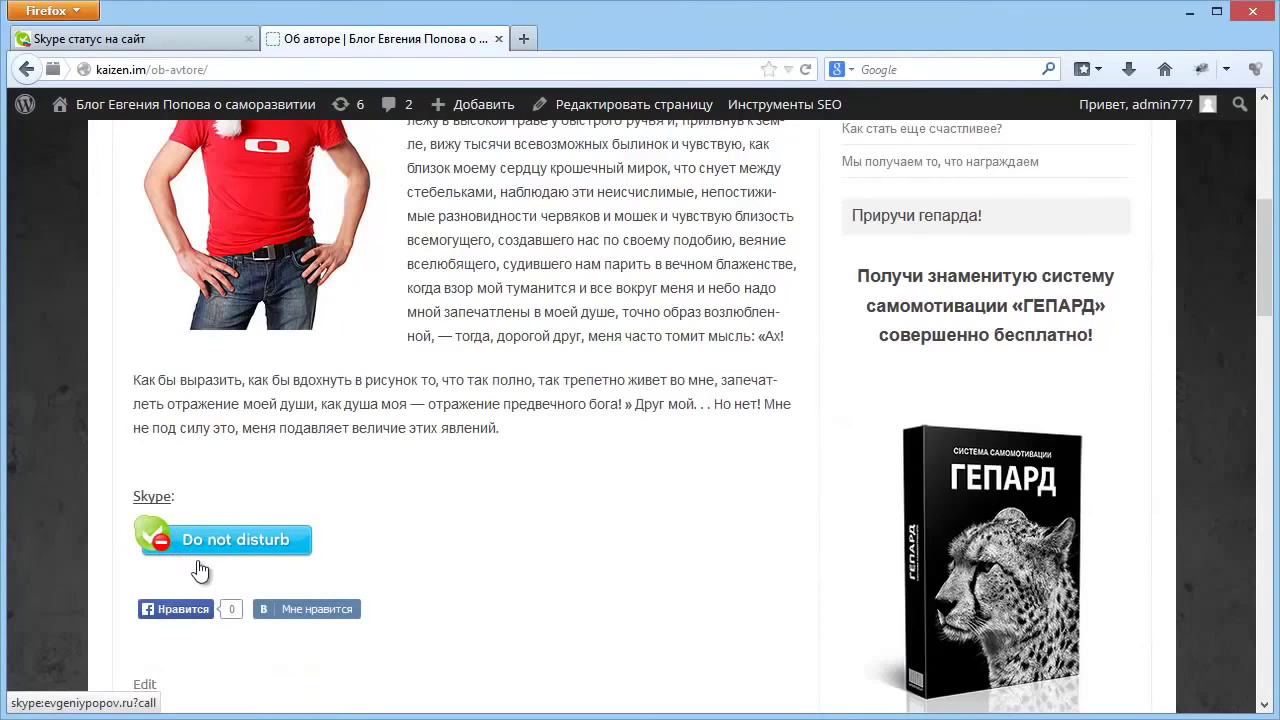
pyautogui.click(228, 545)
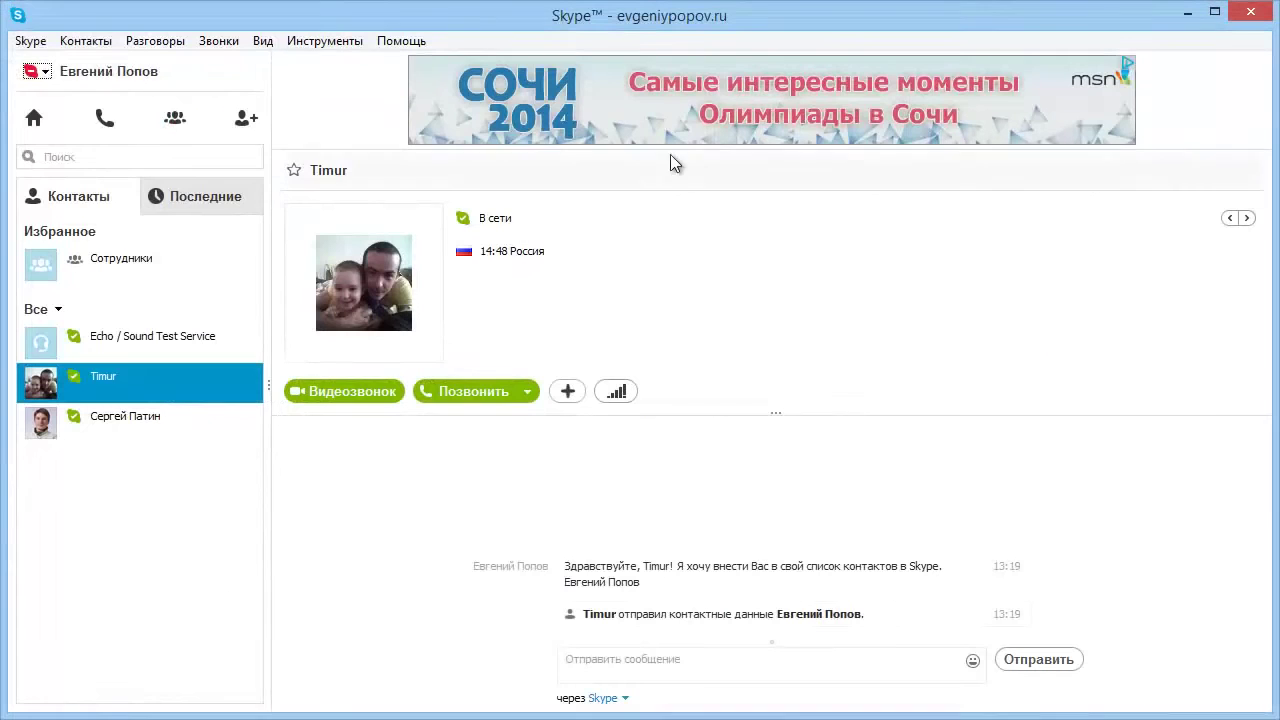
# Set Skype status to offline (Невидимый) and reload the blog to confirm the I'm offline button.
pyautogui.click(38, 71)
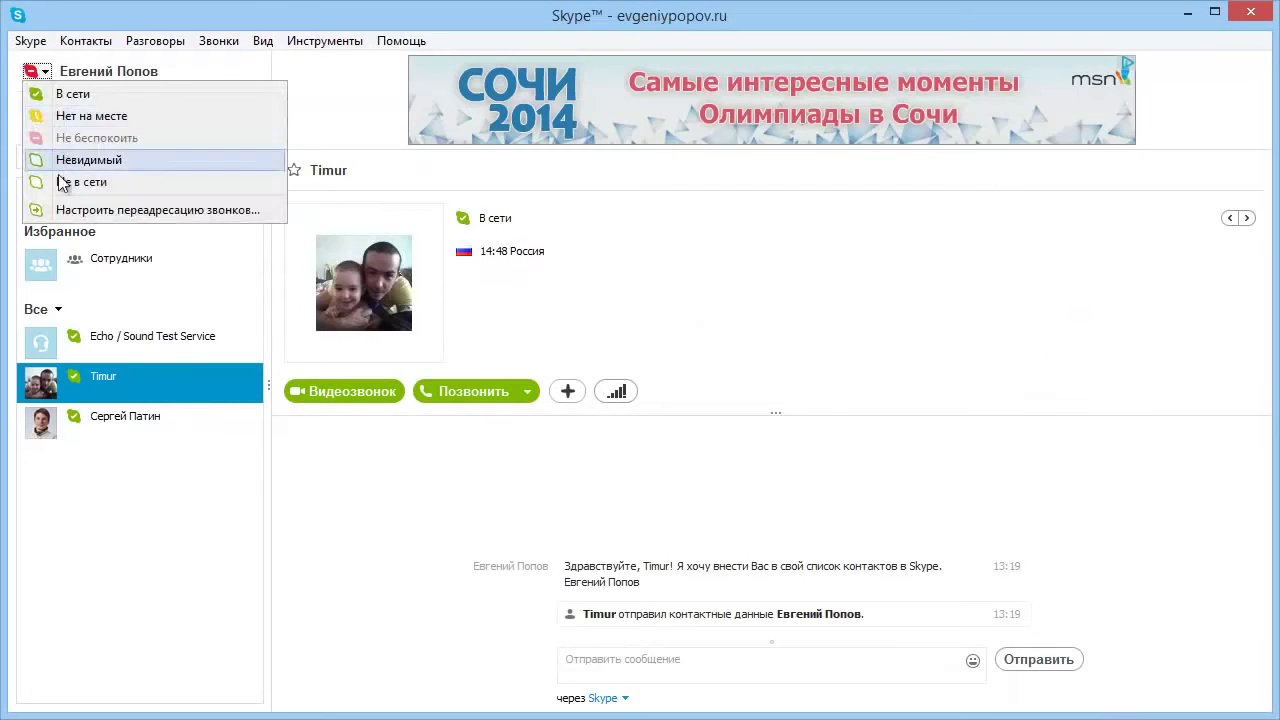
pyautogui.click(64, 182)
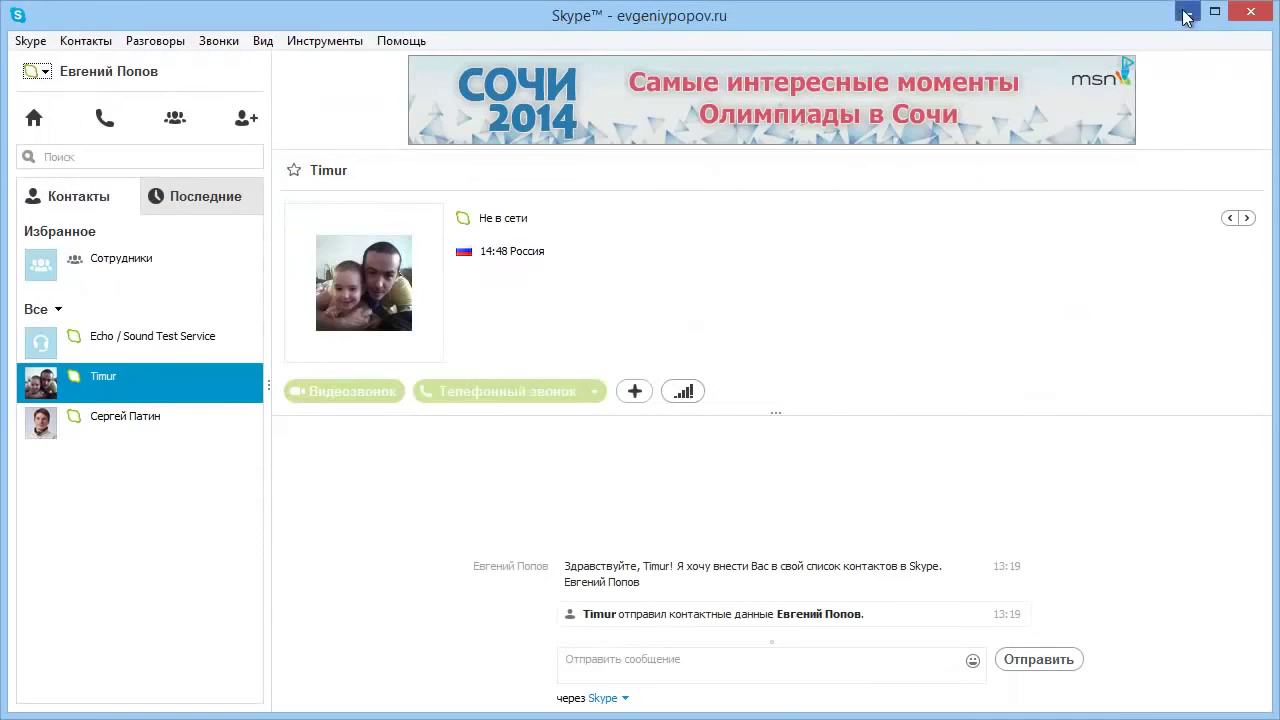
pyautogui.click(1188, 12)
pyautogui.click(810, 70)
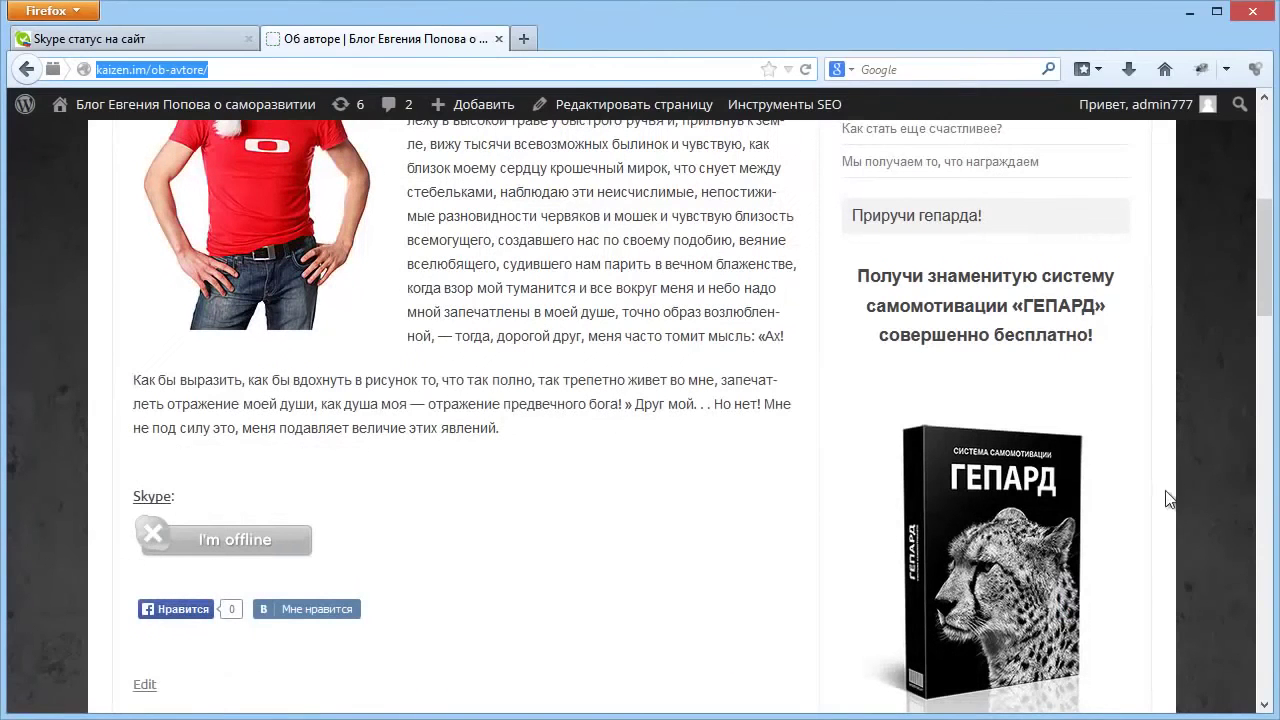
# Switch back to Skype and open Инструменты > Настройки.
pyautogui.hotkey('alt', 'Tab')
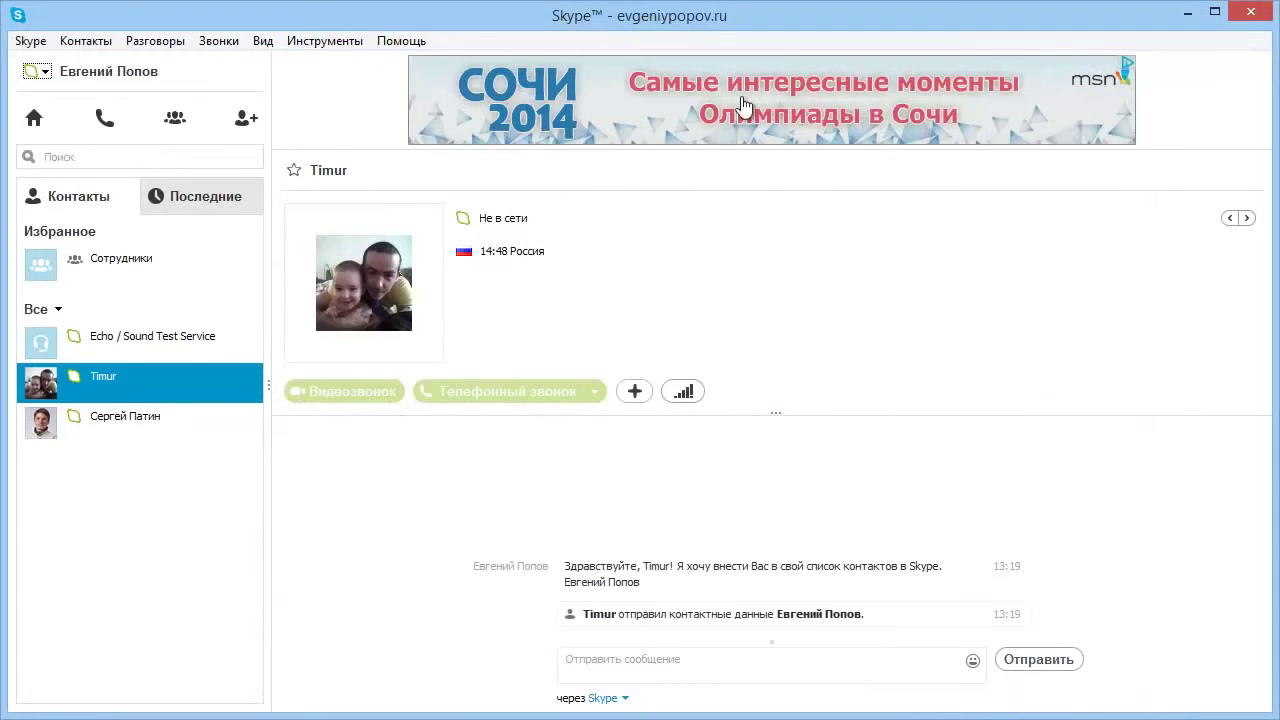
pyautogui.click(350, 40)
pyautogui.click(350, 121)
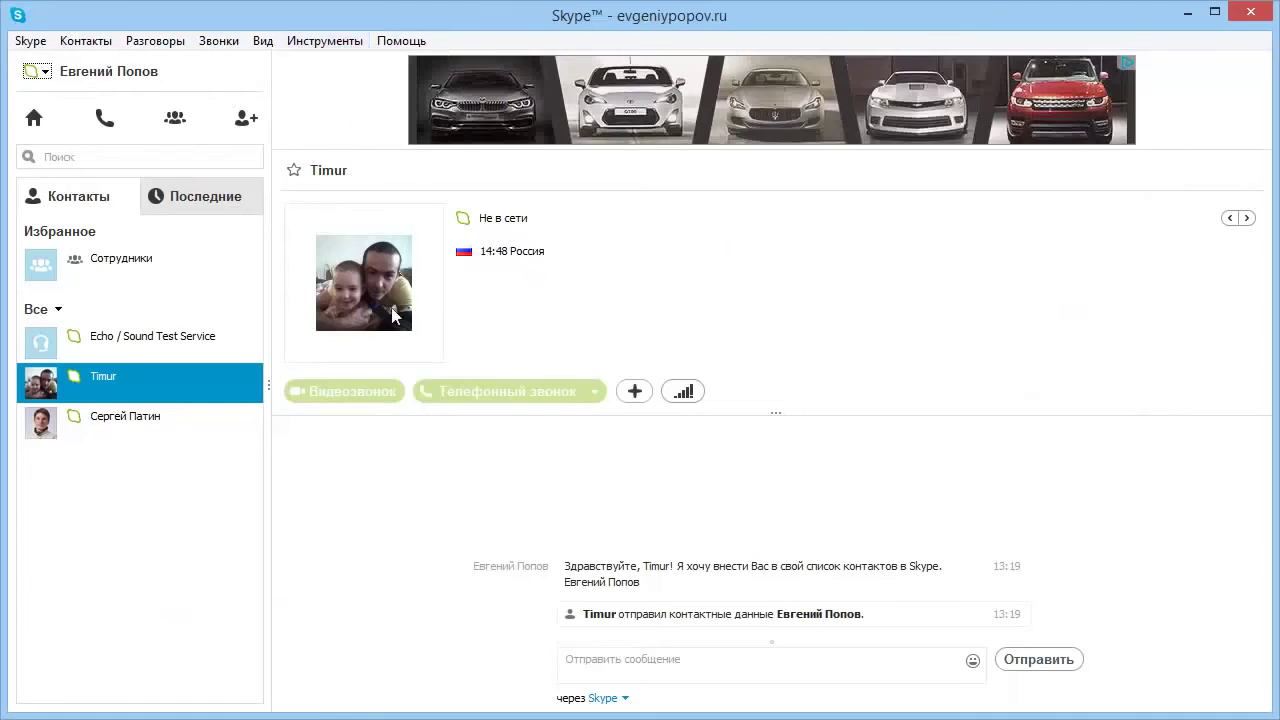
# Review security and blocked users, then uncheck 'заходит в сеть' and 'присылает мне уведомление' notifications.
pyautogui.click(461, 408)
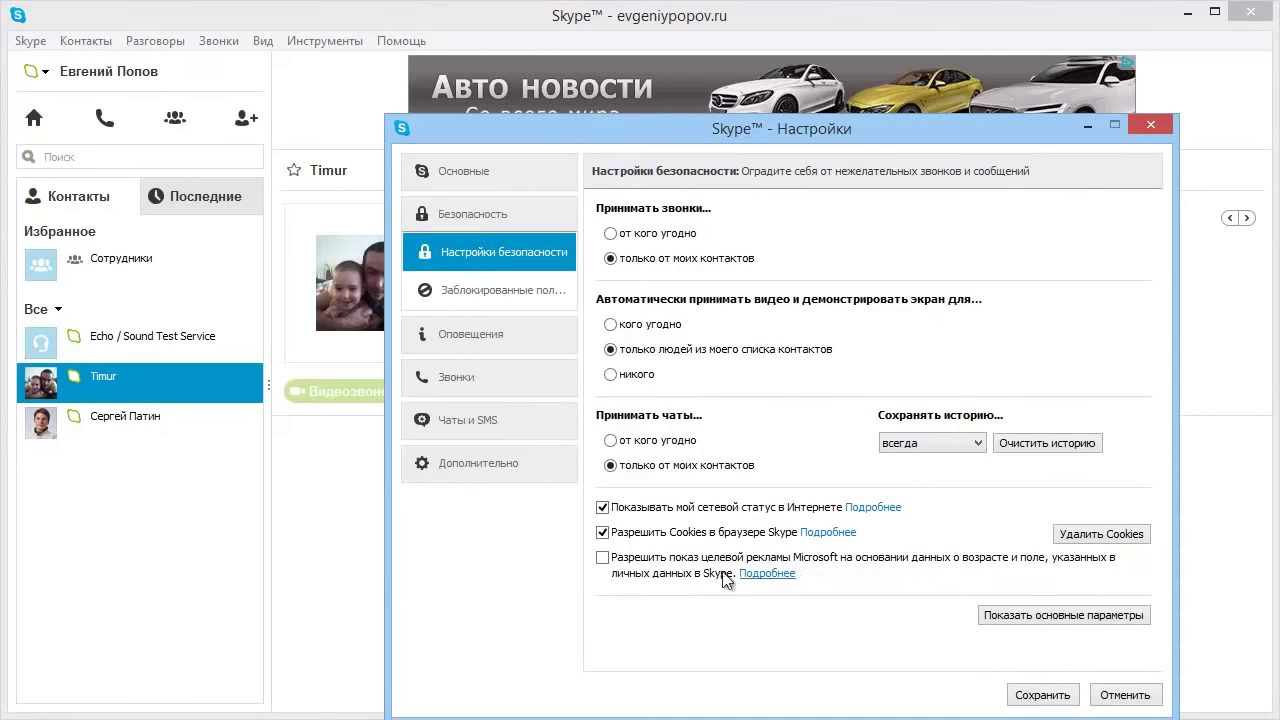
pyautogui.click(492, 289)
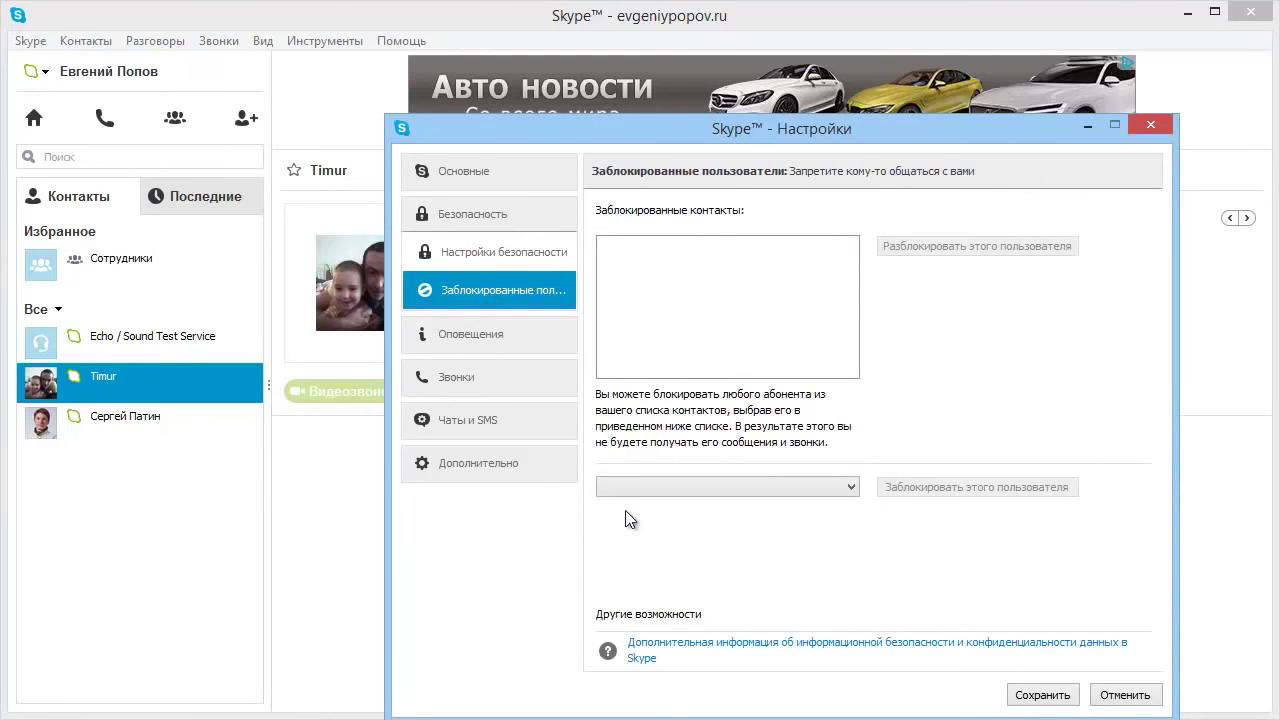
pyautogui.click(483, 335)
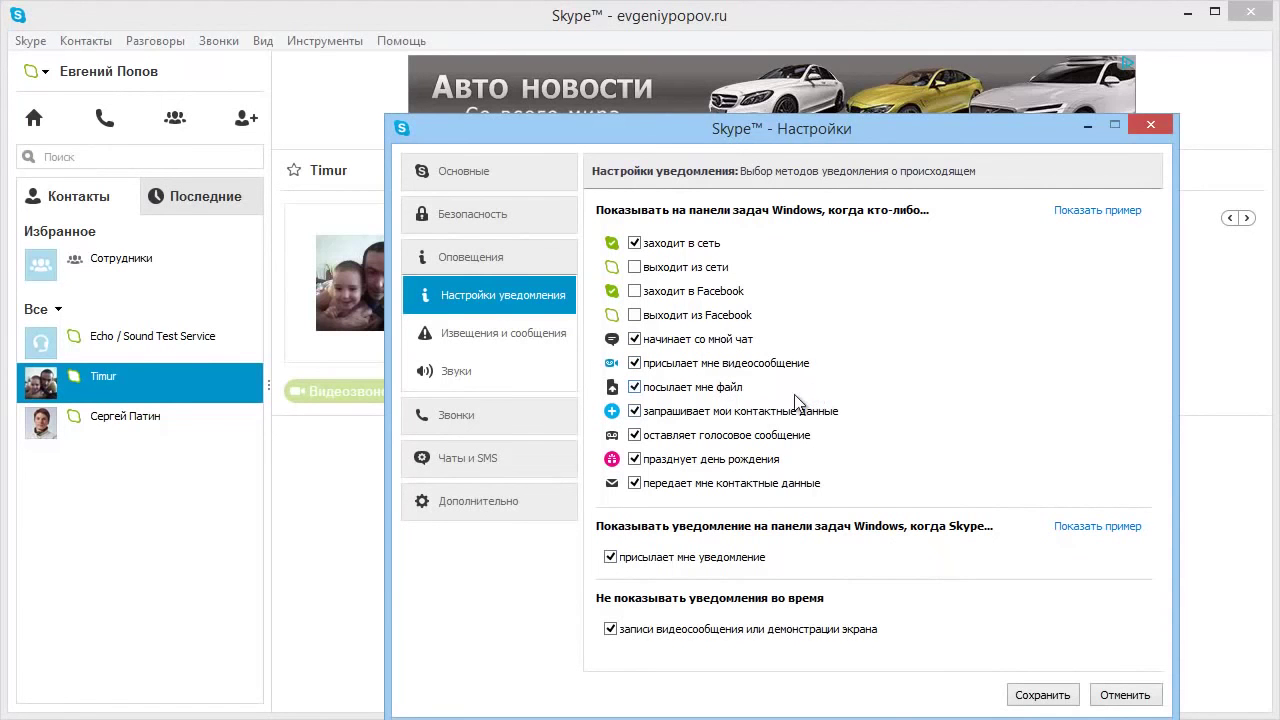
pyautogui.click(635, 244)
pyautogui.click(634, 565)
# Turn off 'Помощь и советы от Skype' messages.
pyautogui.click(518, 334)
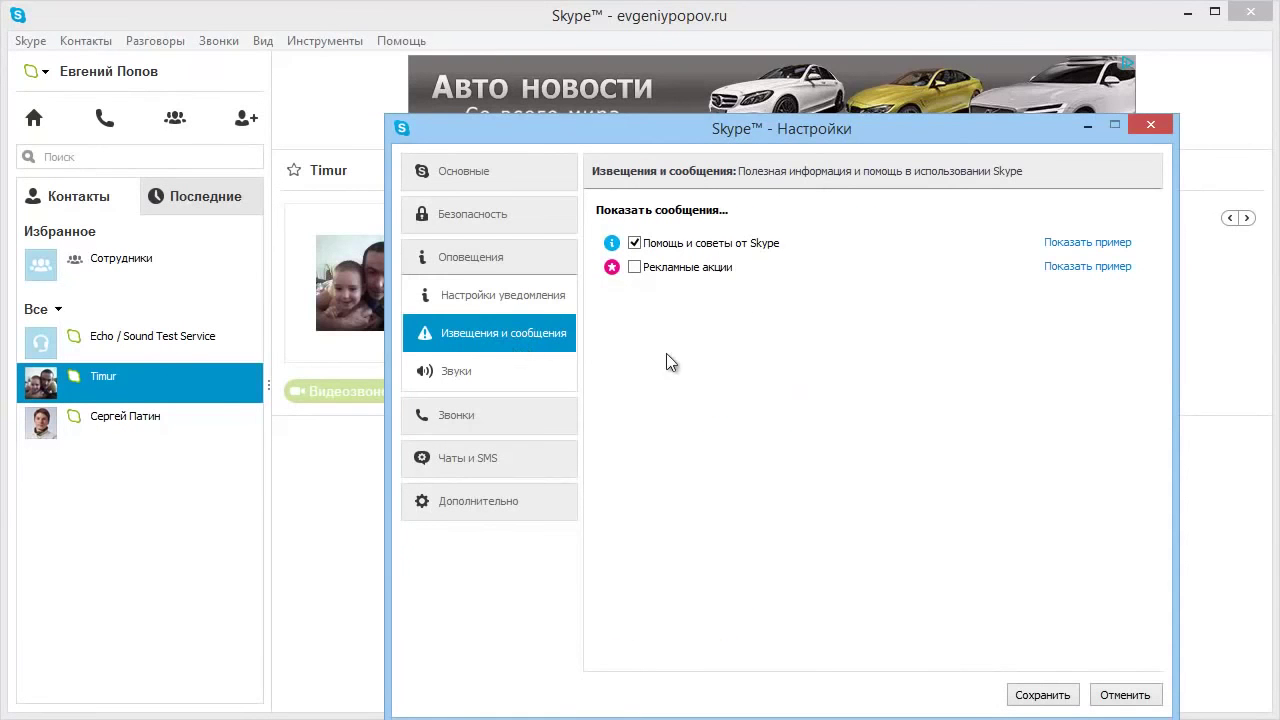
pyautogui.click(636, 244)
pyautogui.click(470, 375)
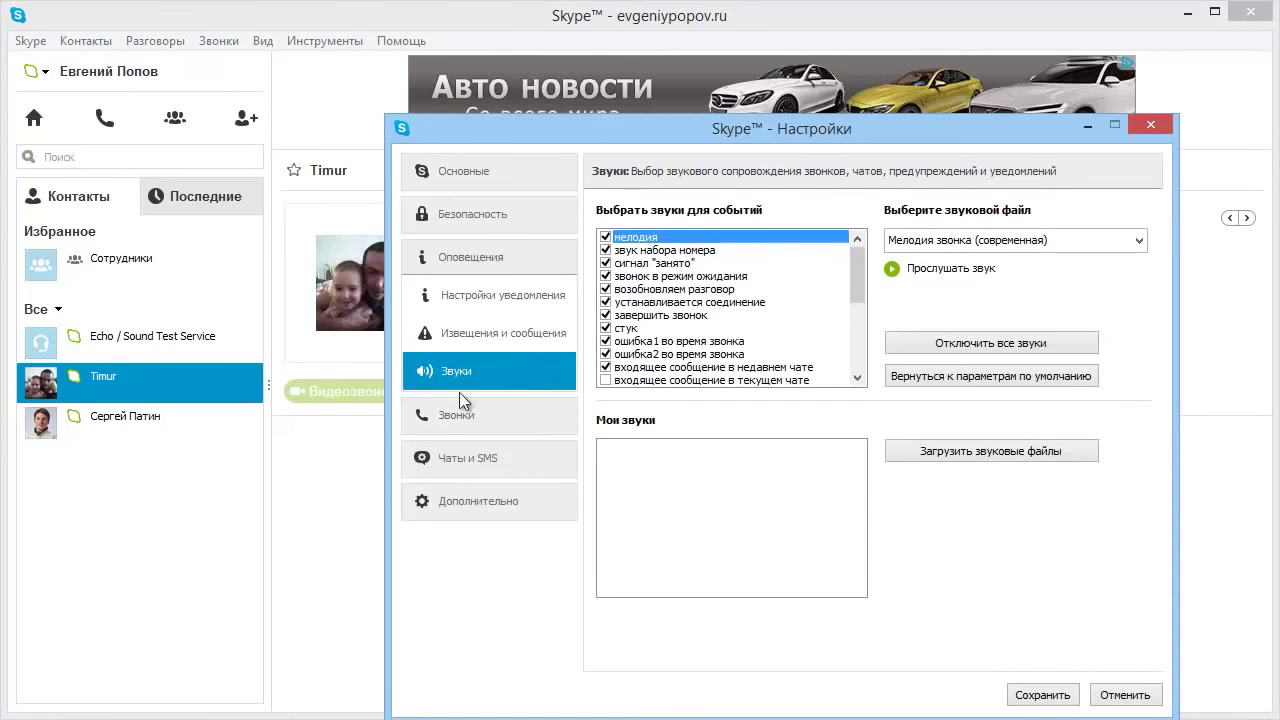
# Review the Звонки, Переадресация звонков, Голосовые сообщения and Настройки видео pages.
pyautogui.click(448, 416)
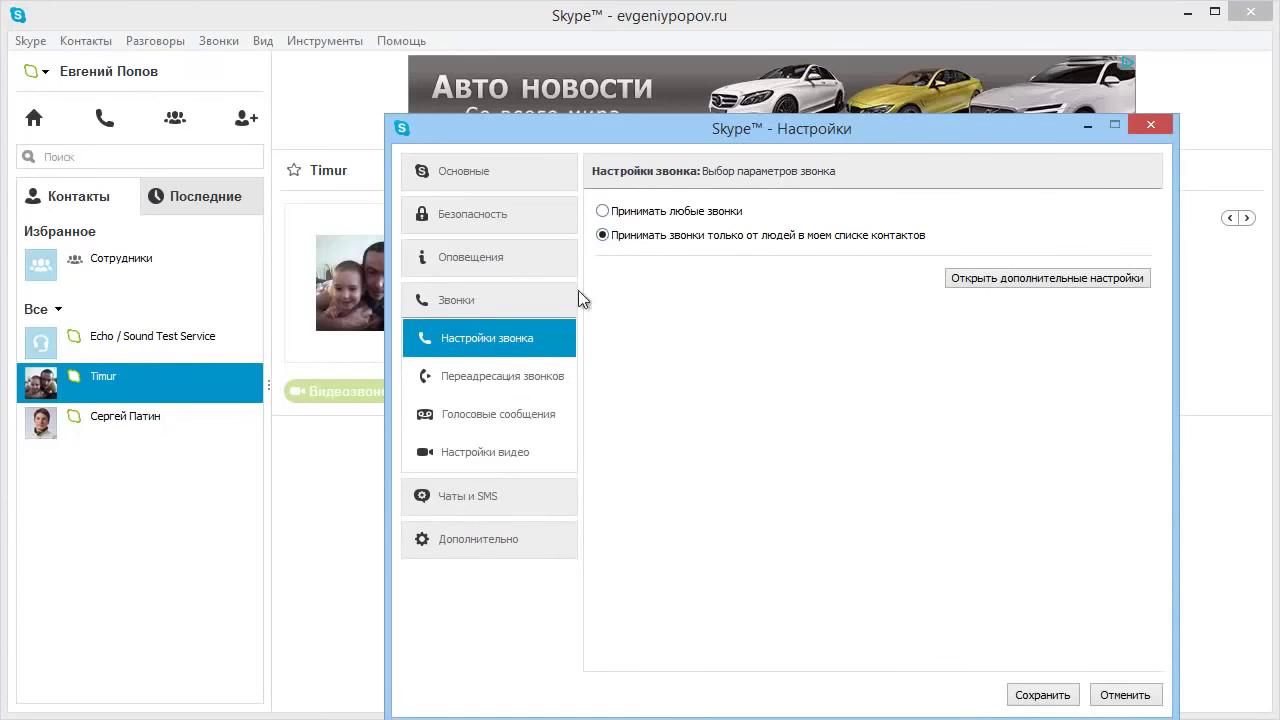
pyautogui.click(497, 380)
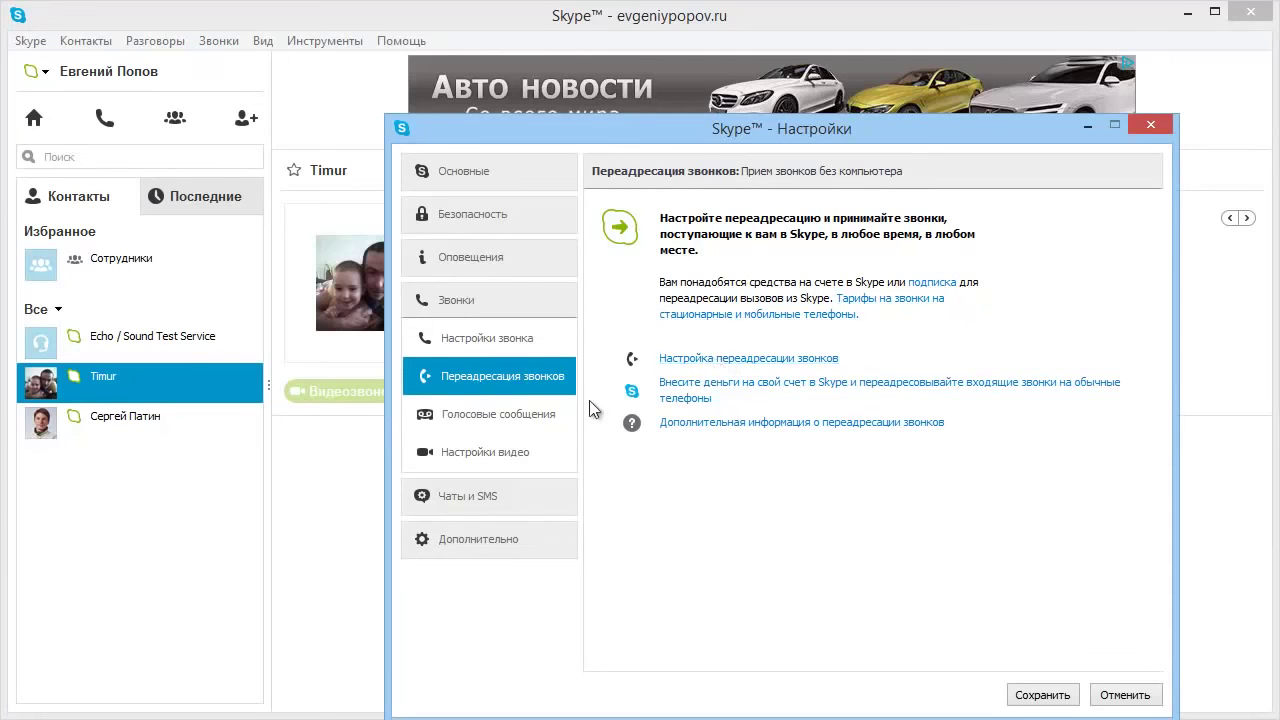
pyautogui.click(503, 416)
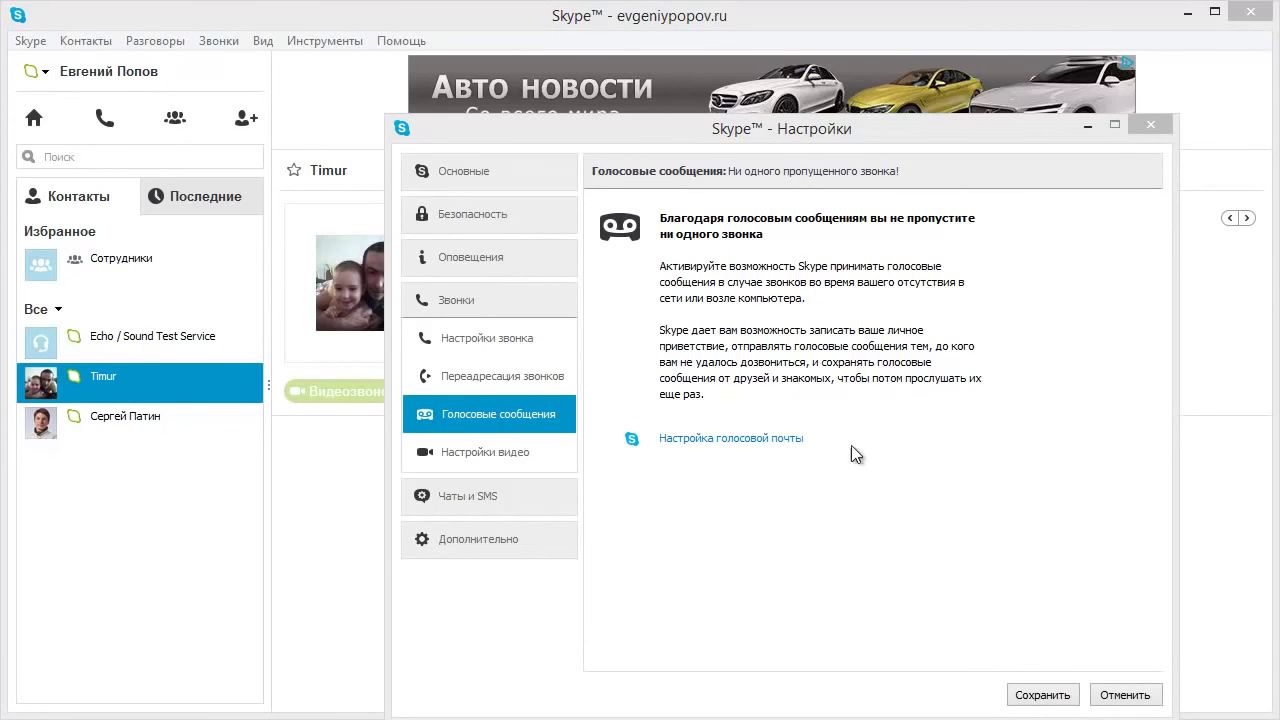
pyautogui.click(483, 458)
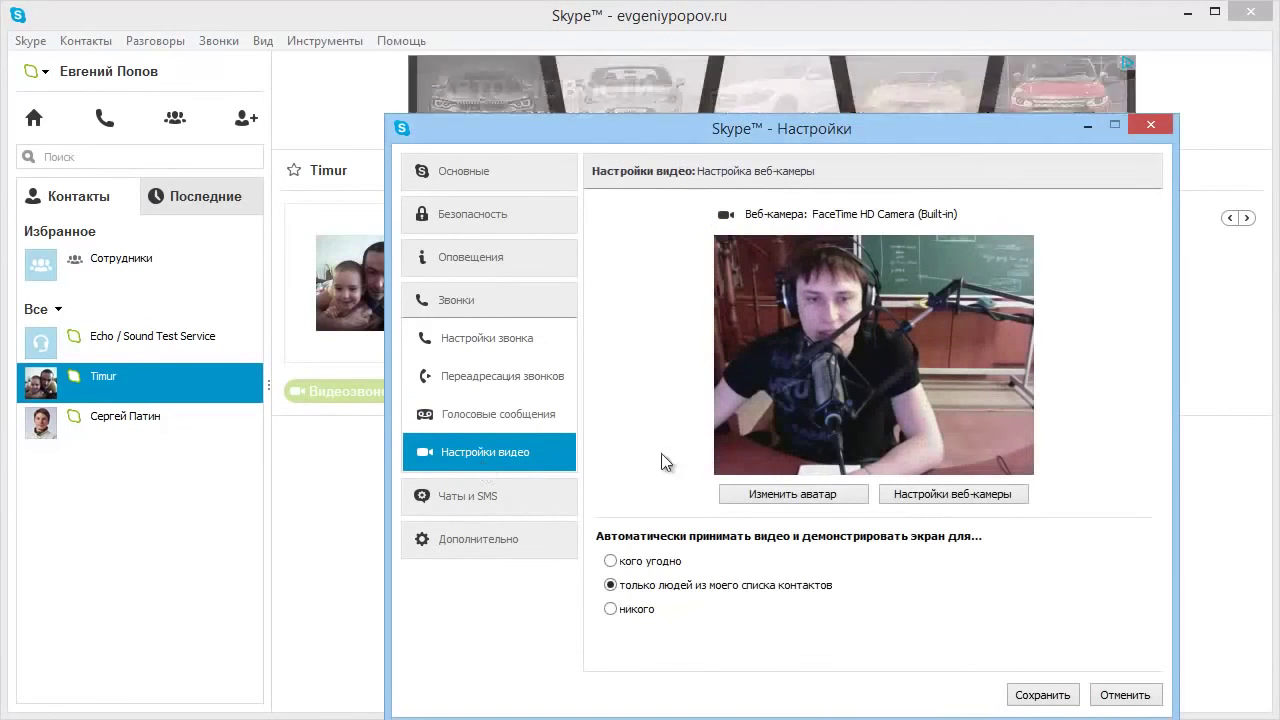
pyautogui.click(481, 498)
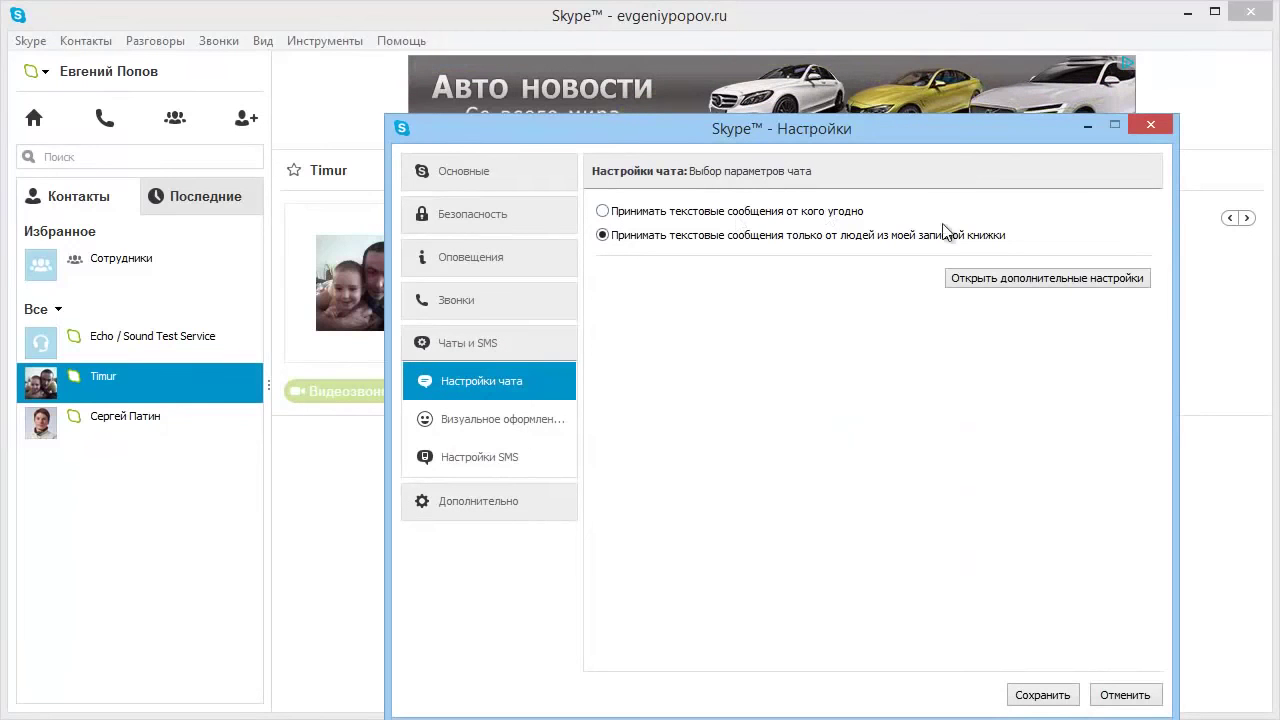
# Set the chat font to 10pt Tahoma under Визуальное оформление, then review the SMS settings.
pyautogui.click(489, 423)
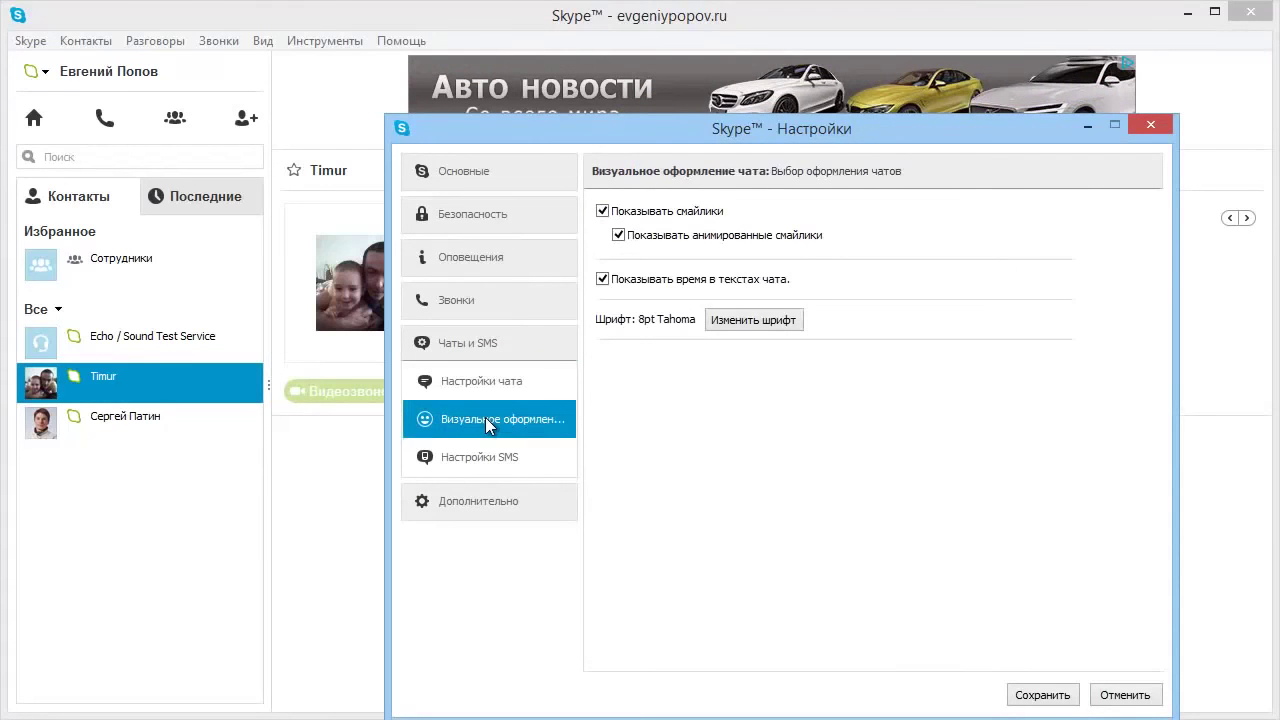
pyautogui.click(740, 318)
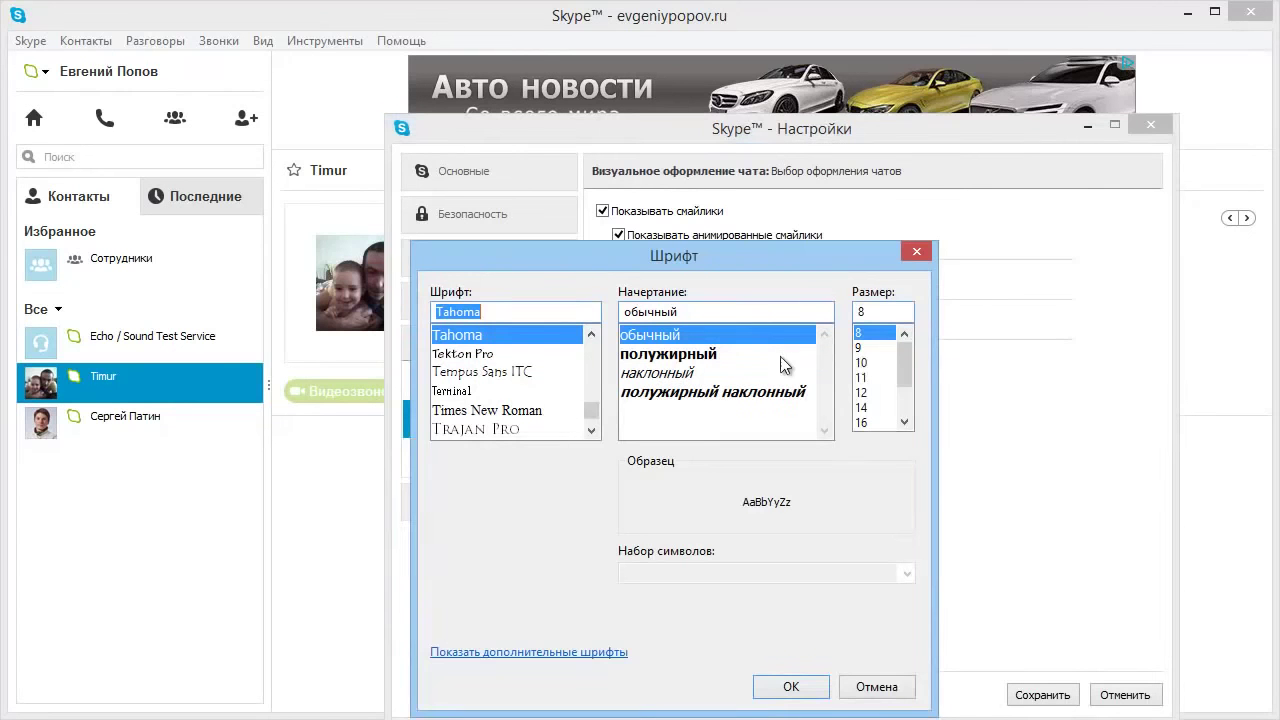
pyautogui.click(862, 362)
pyautogui.click(790, 686)
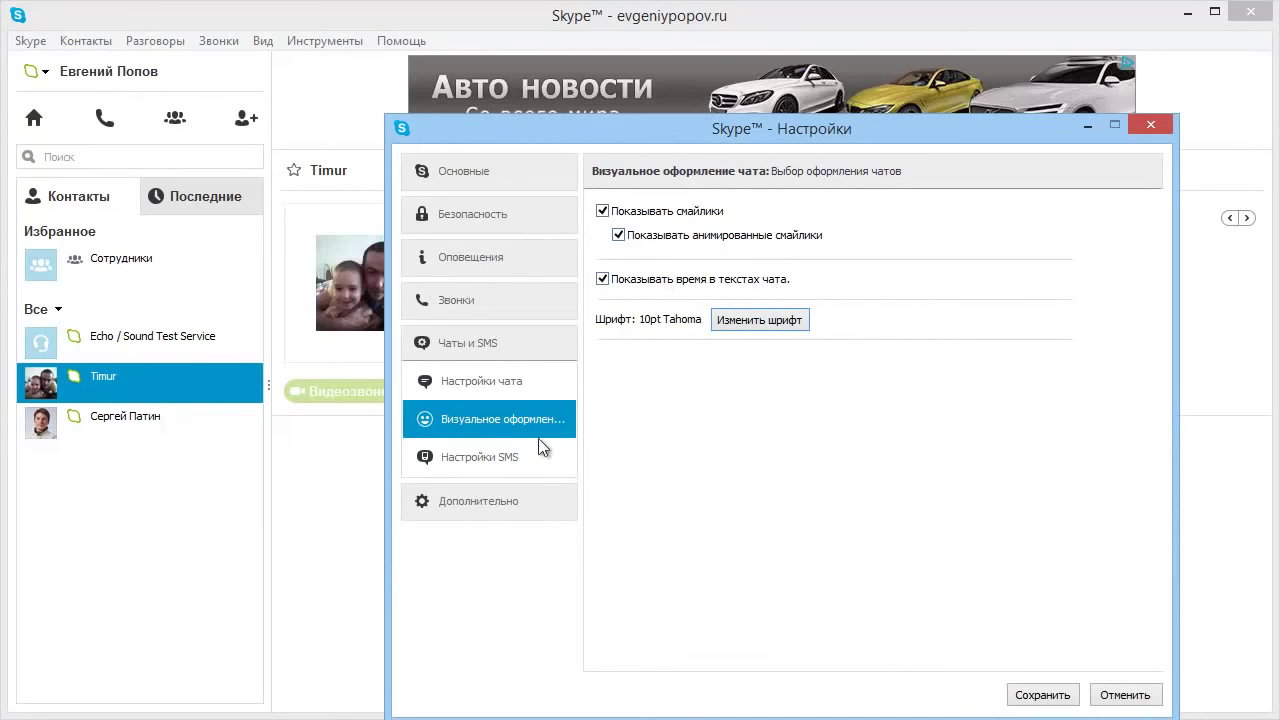
pyautogui.click(490, 460)
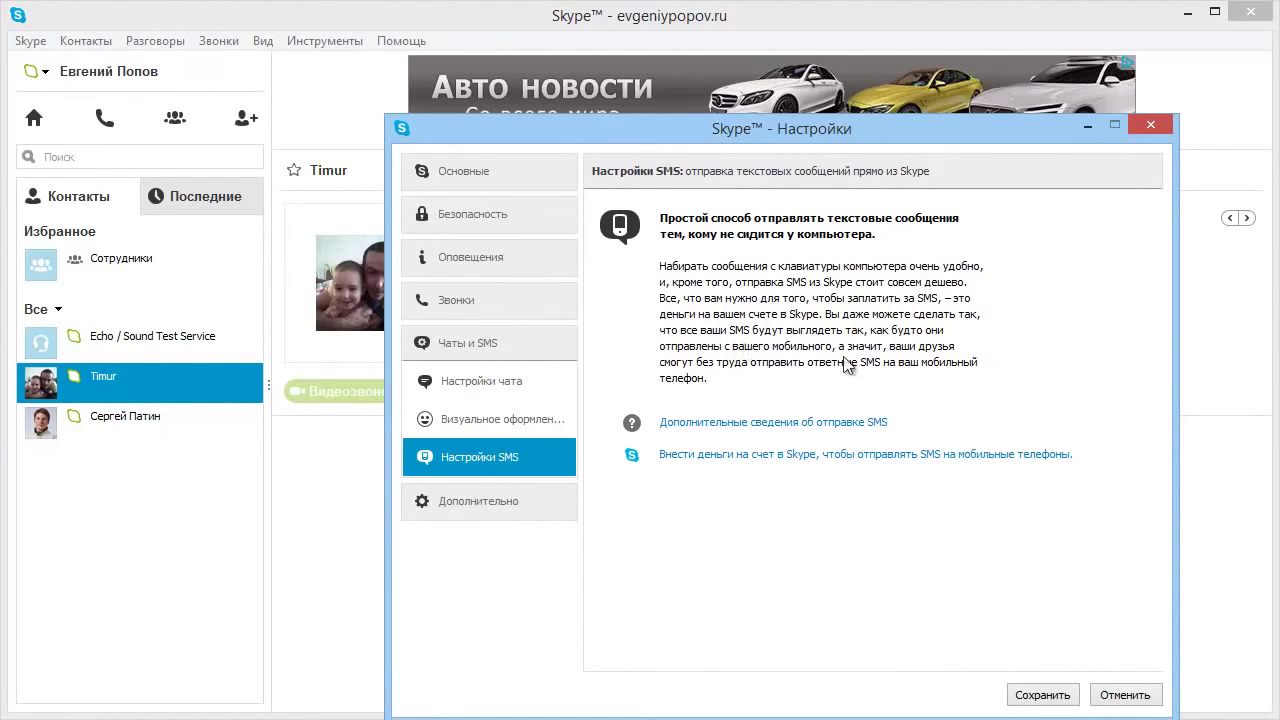
pyautogui.click(535, 501)
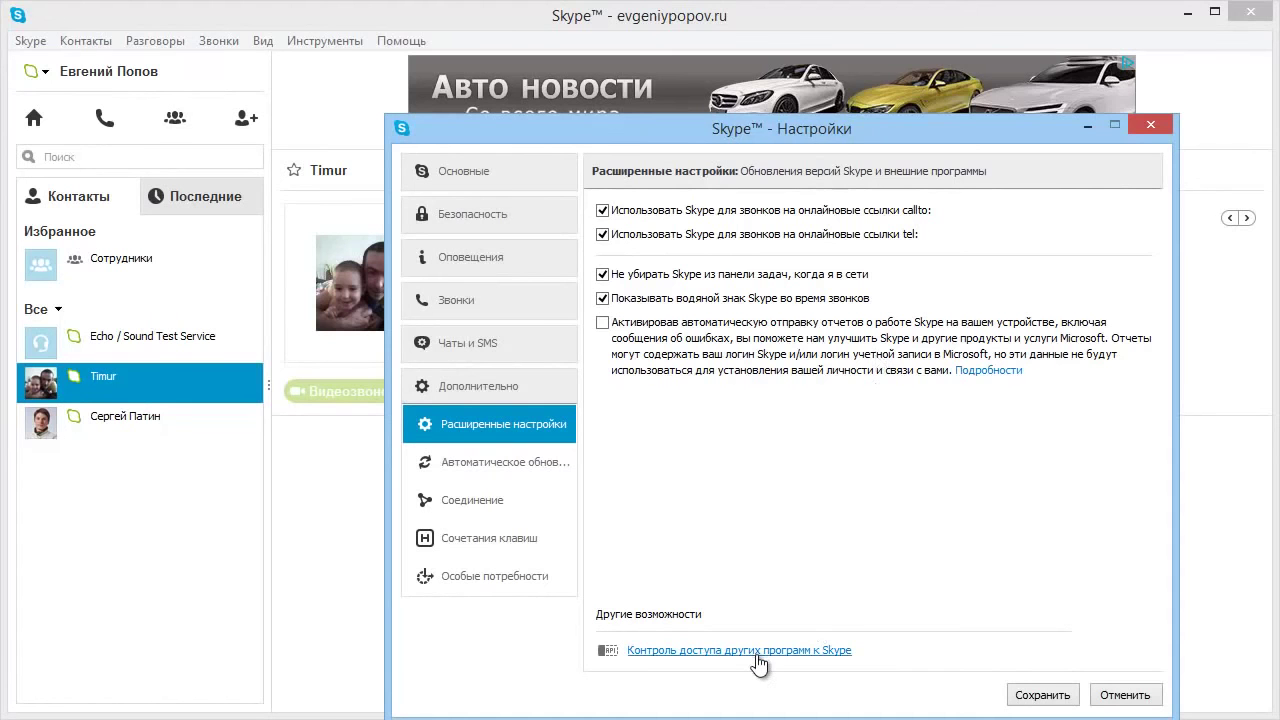
# Check program access, browse update, connection, hotkey and accessibility pages, then save the settings.
pyautogui.click(700, 651)
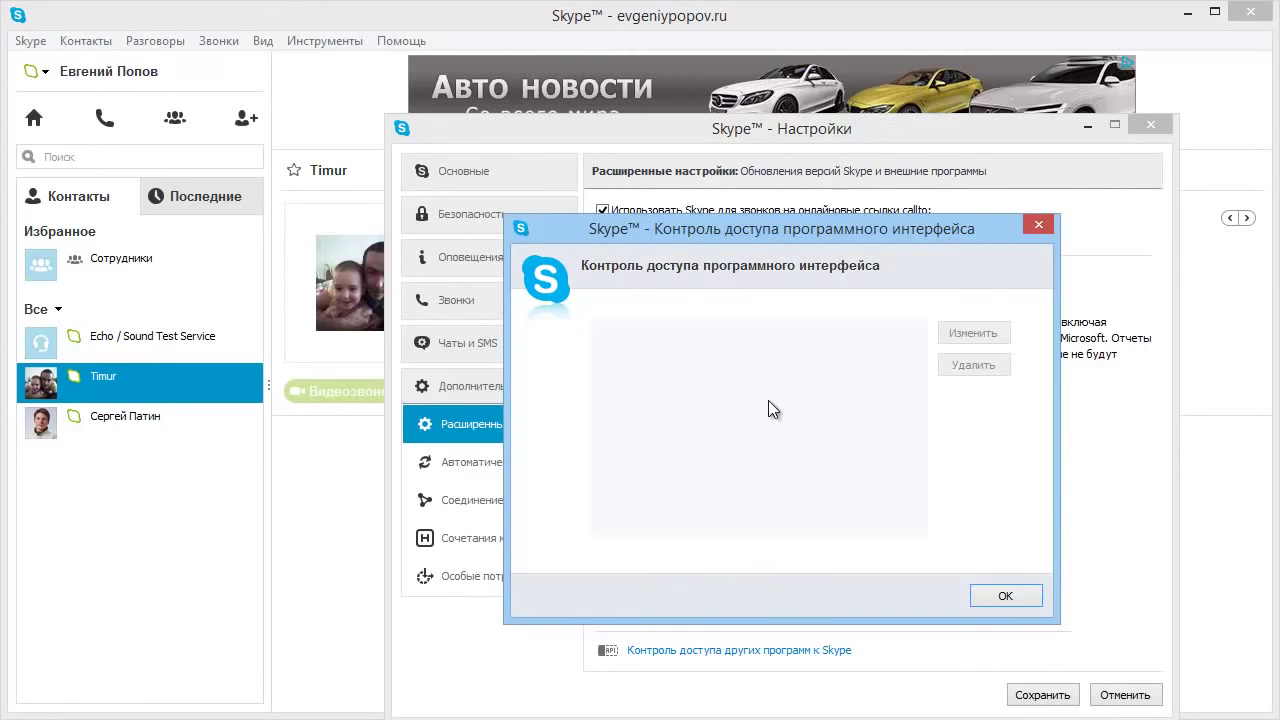
pyautogui.click(997, 596)
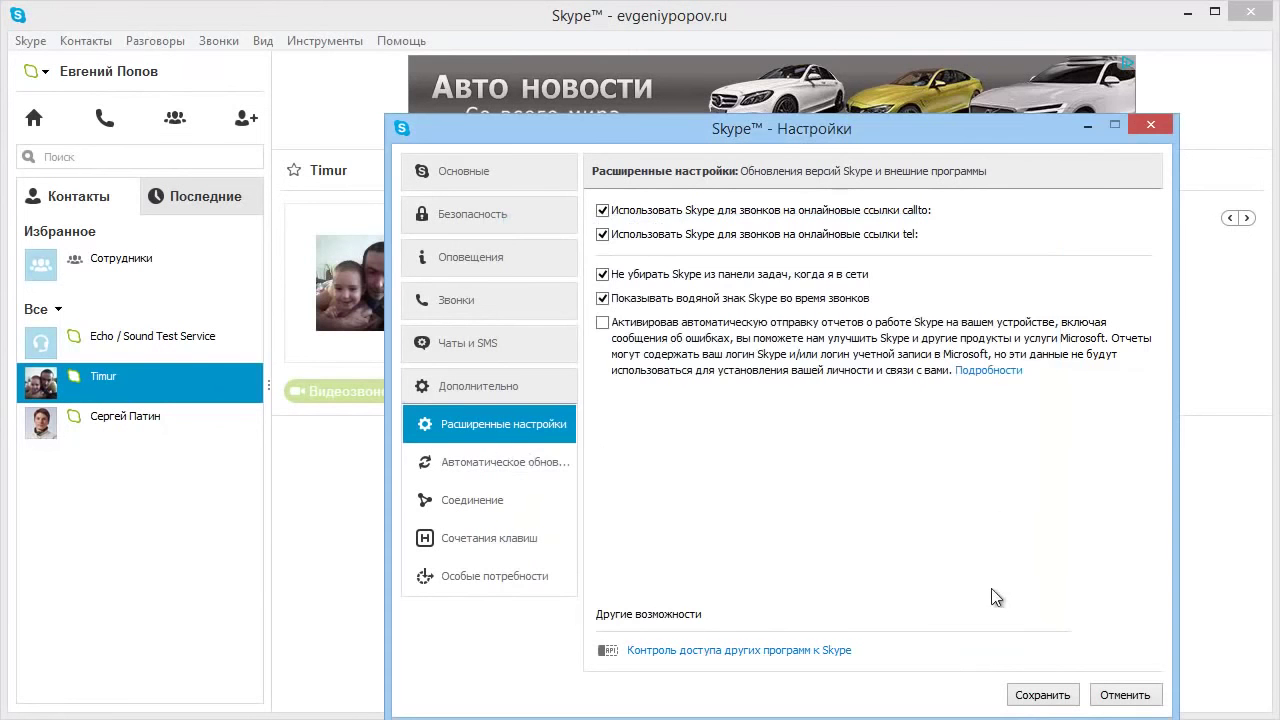
pyautogui.click(492, 465)
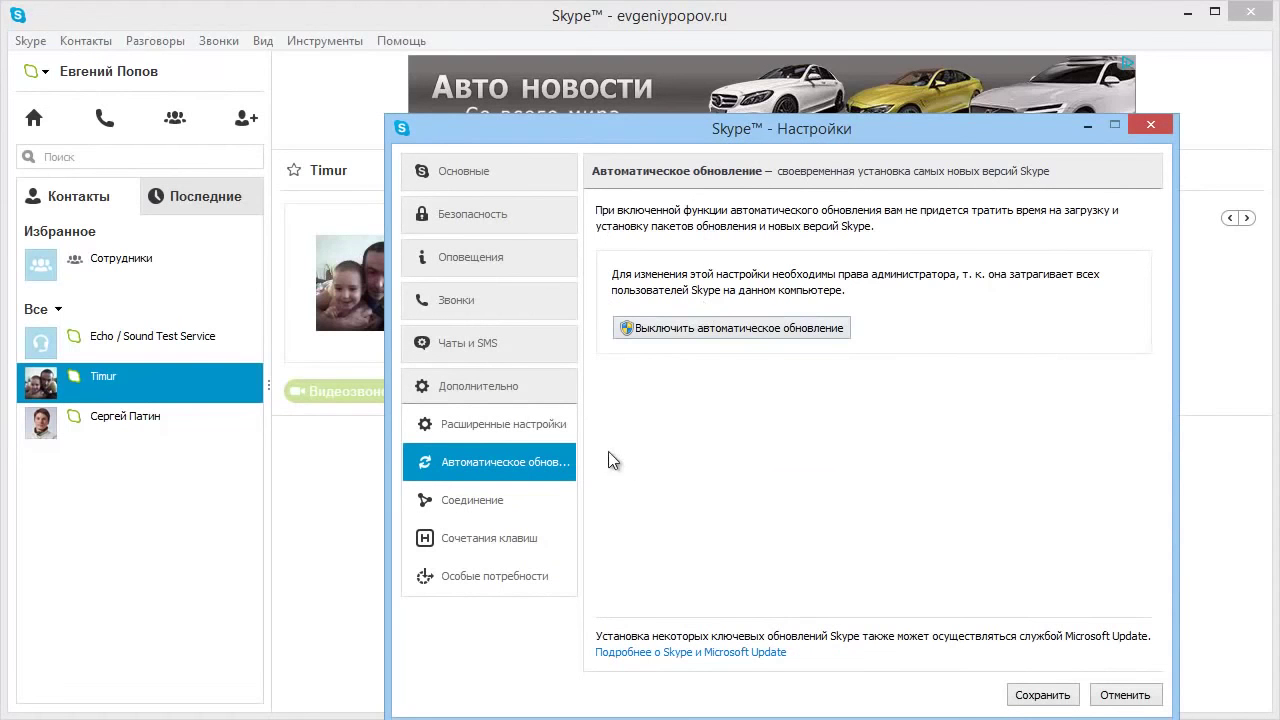
pyautogui.click(450, 502)
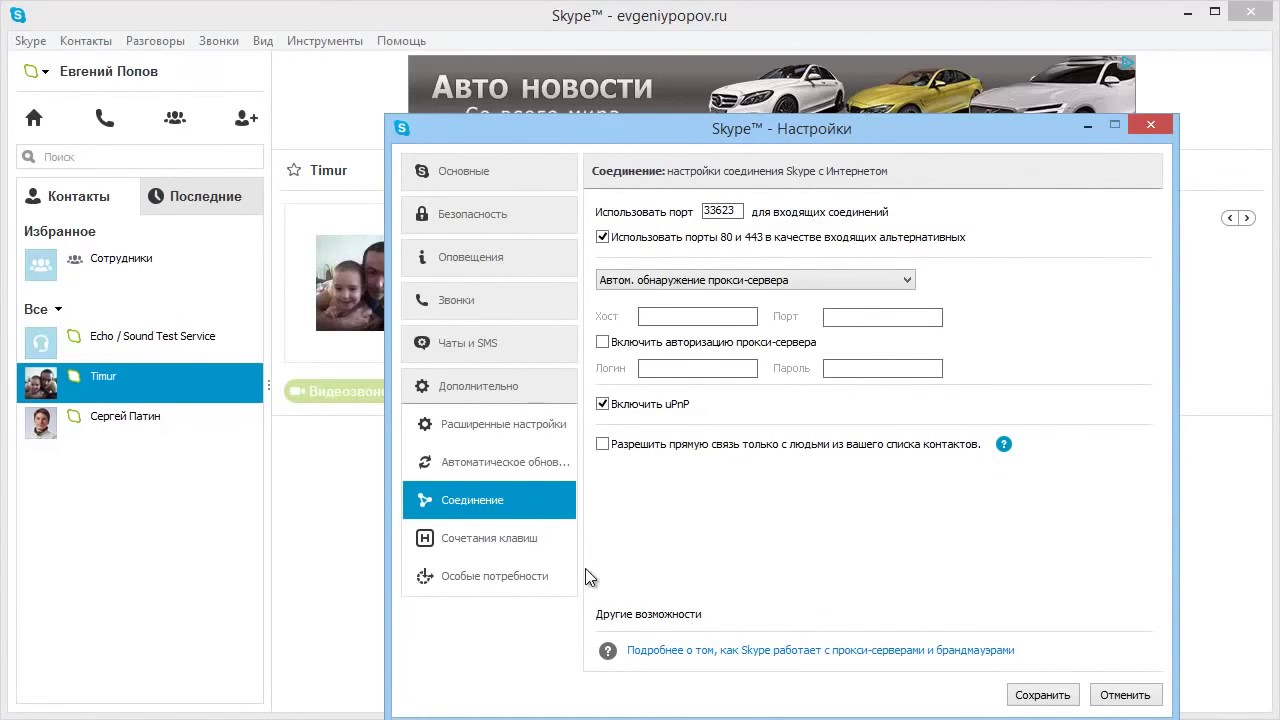
pyautogui.click(487, 548)
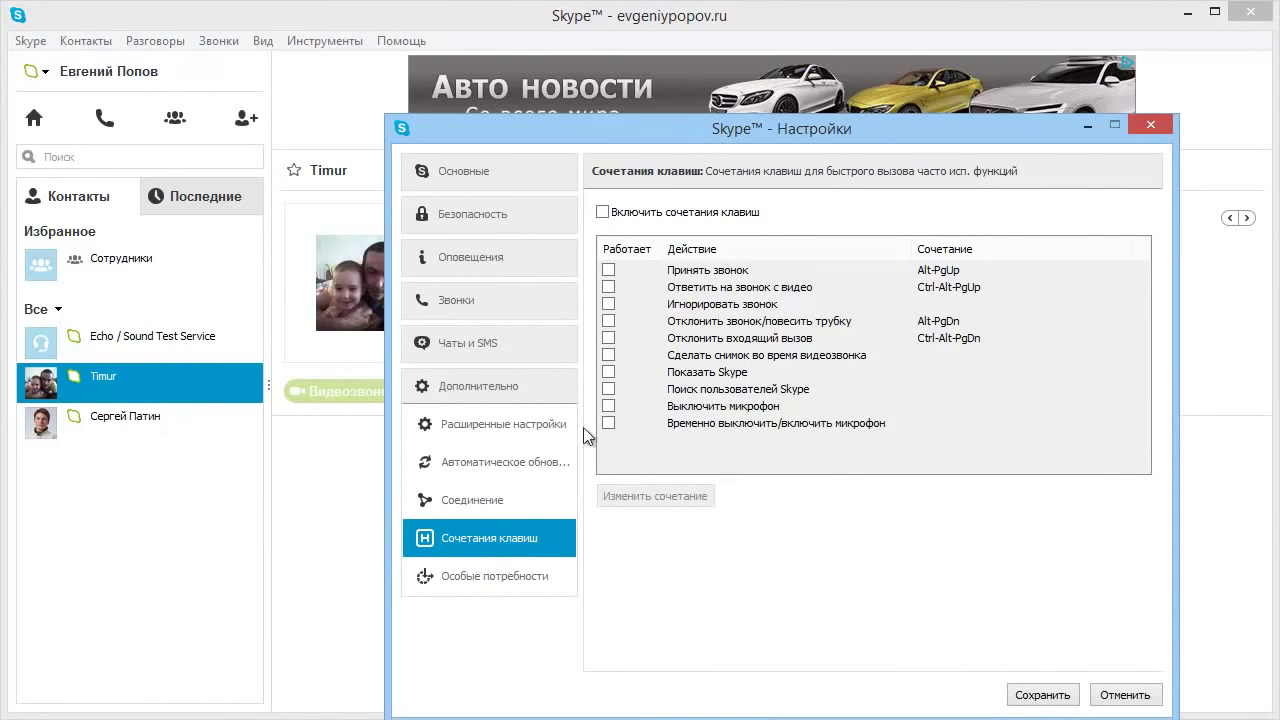
pyautogui.click(470, 578)
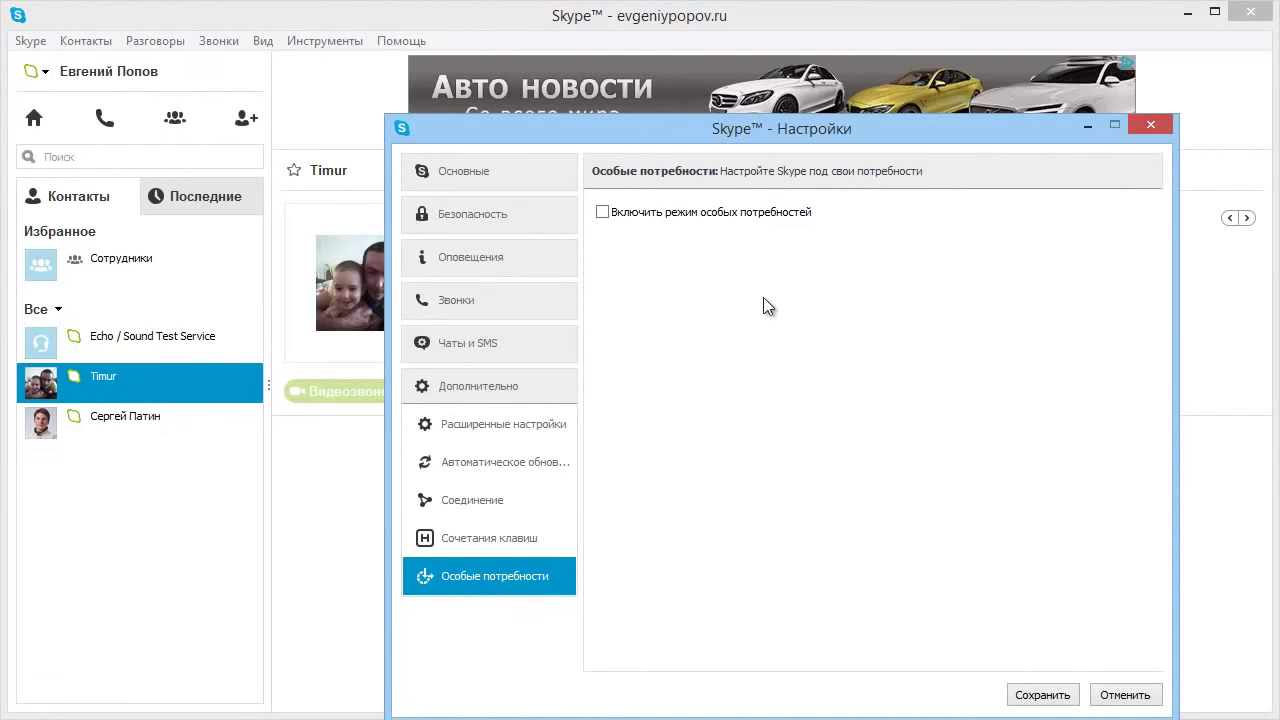
pyautogui.click(1045, 693)
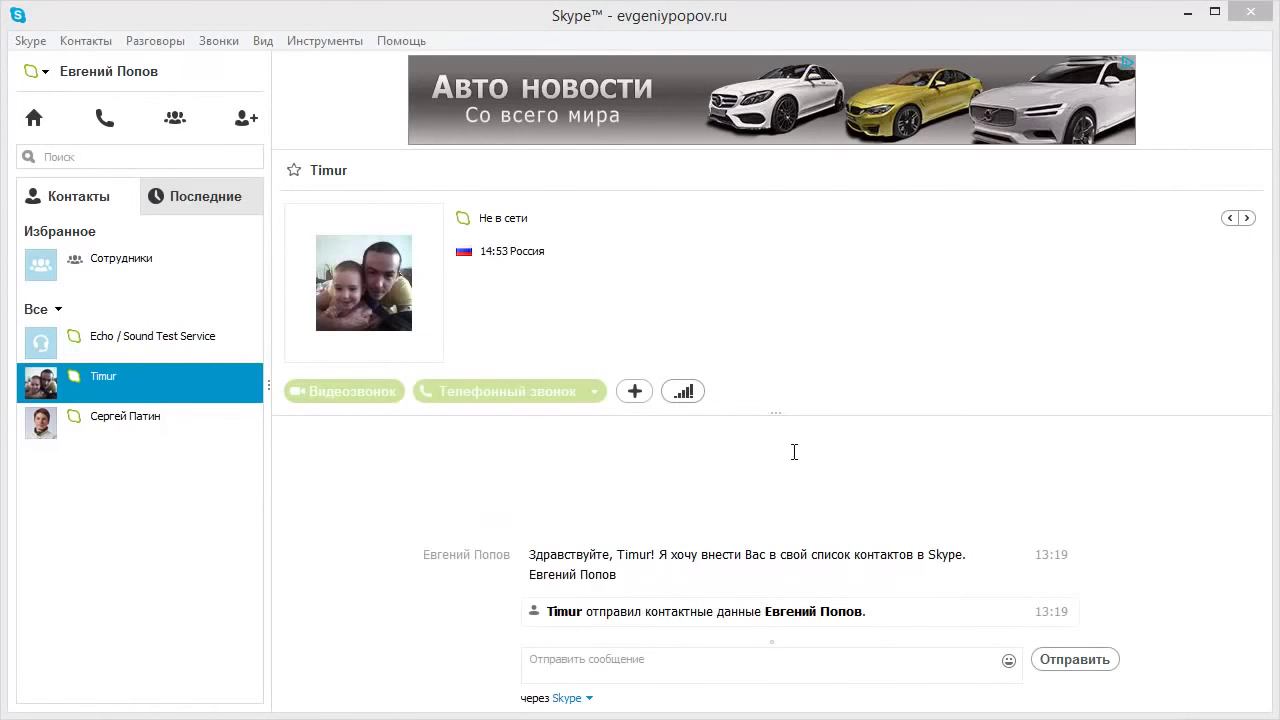
pyautogui.moveTo(350, 222)
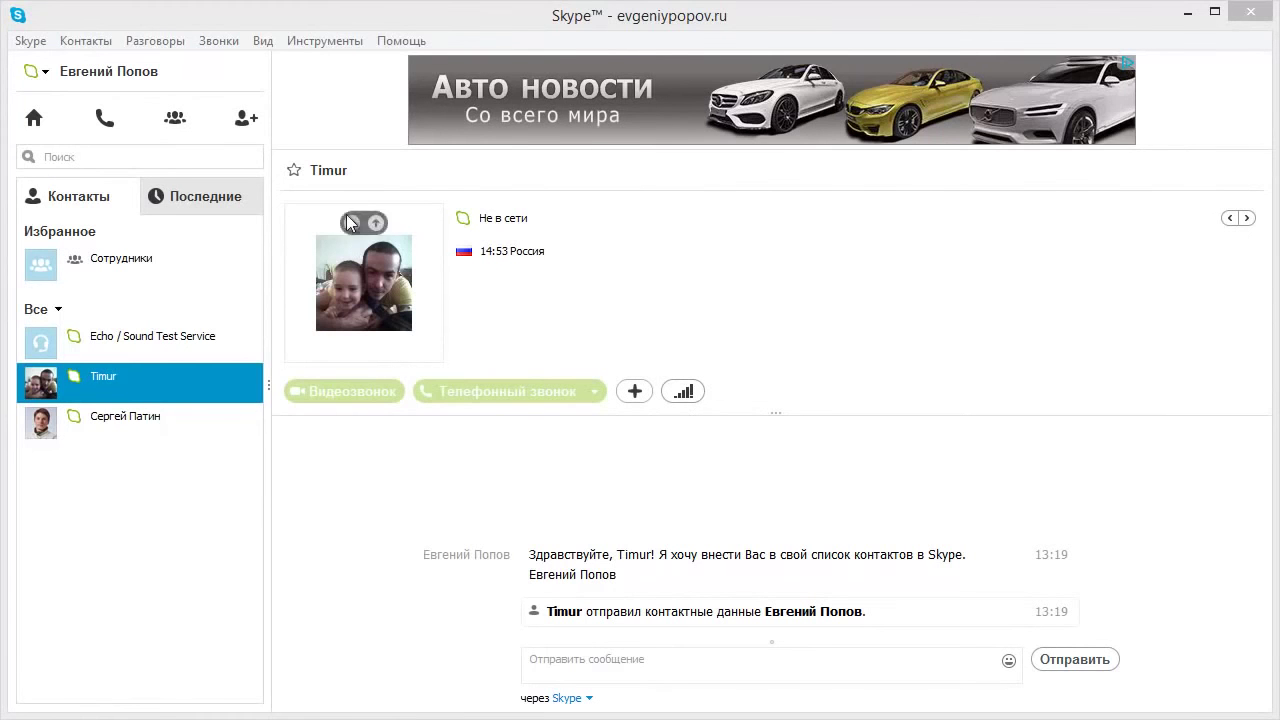